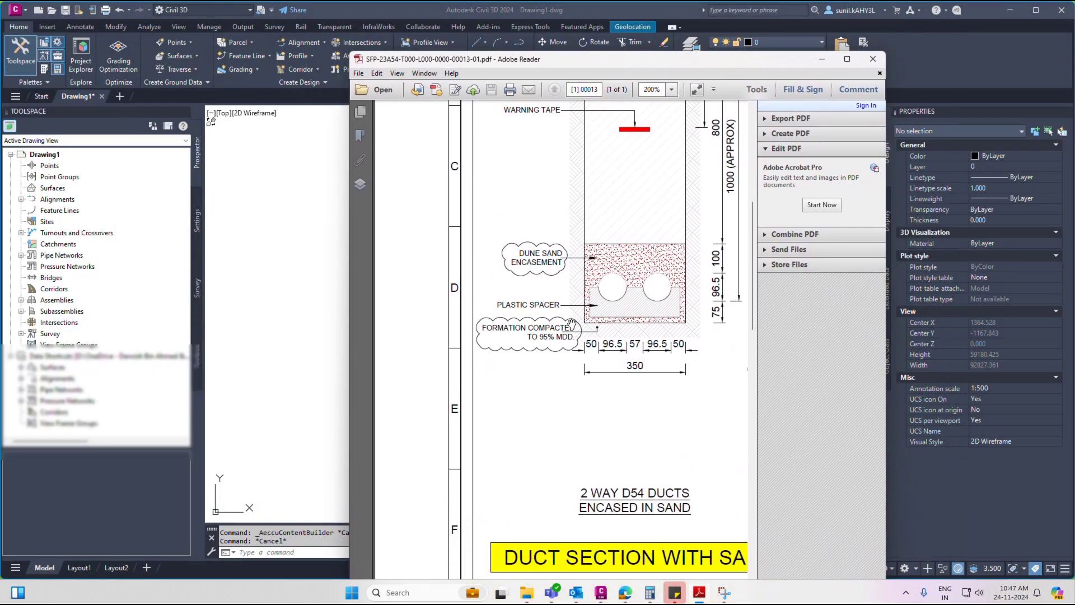
Create a new pipe part in the Part Builder catalog with name and description 2 WAY D54 CABLE, after checking the duct section PDF
left_click_drag(571, 324, 462, 370)
left_click(847, 59)
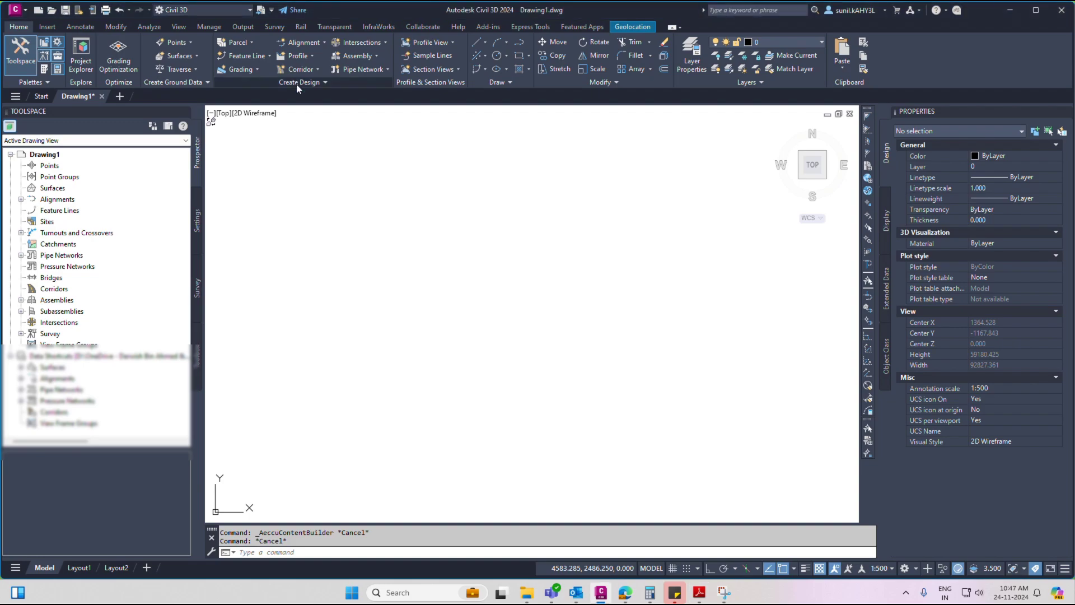
left_click(297, 82)
left_click(359, 134)
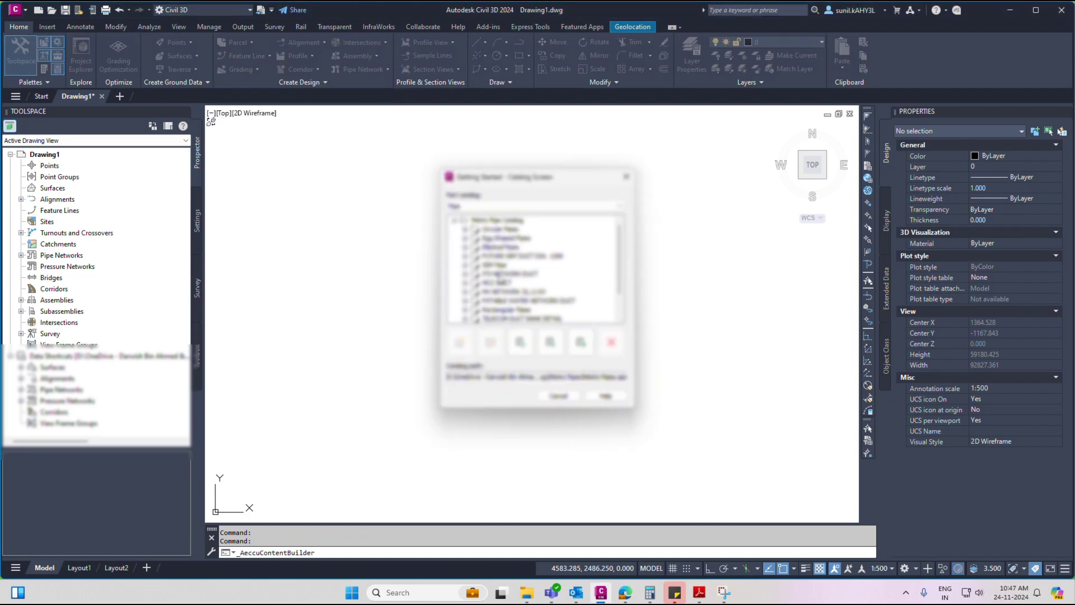
scroll(497, 305, "down", 2)
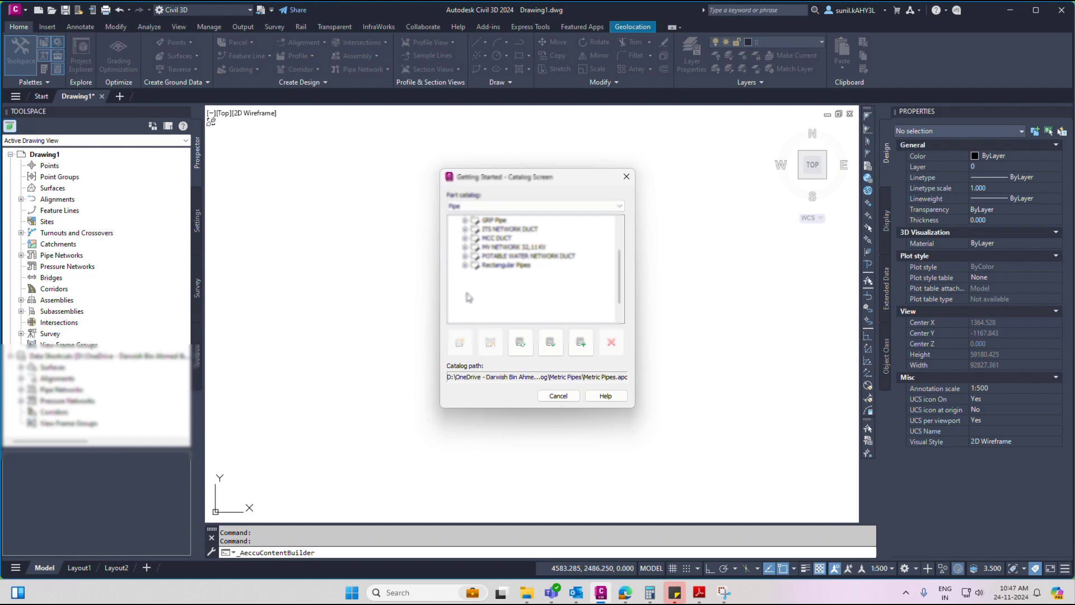
left_click(459, 343)
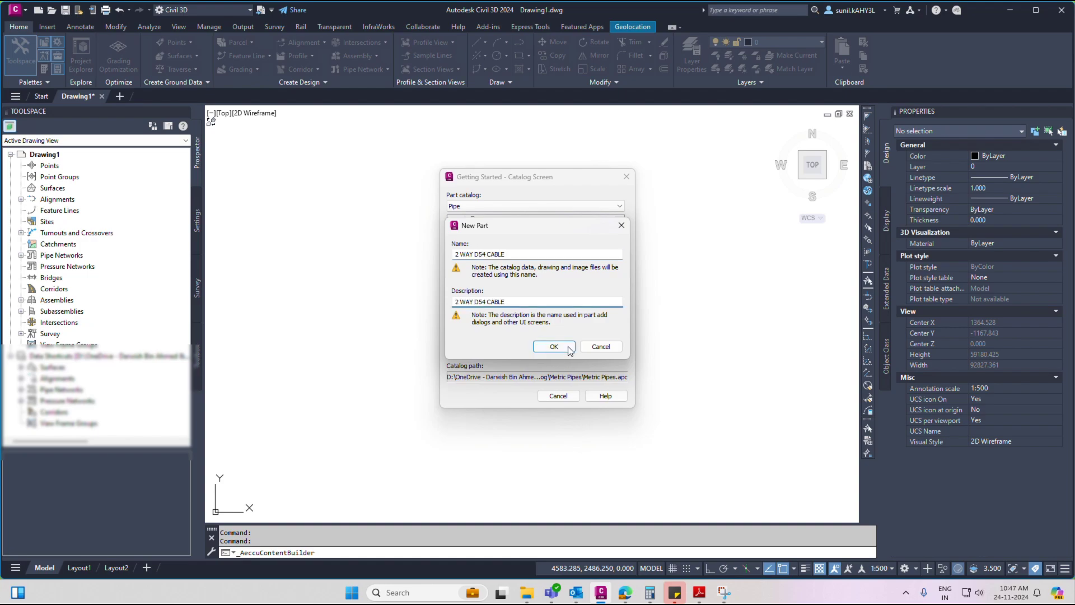
left_click(553, 347)
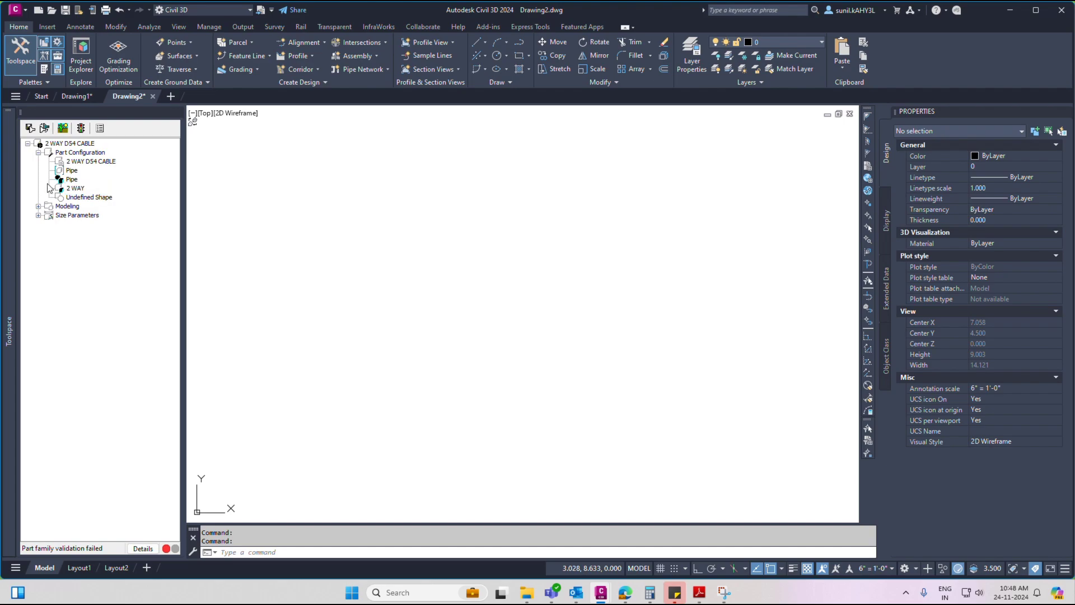
Set the part's bounding shape to Rectangular and save the part family, allowing it to be inserted
left_click(84, 201)
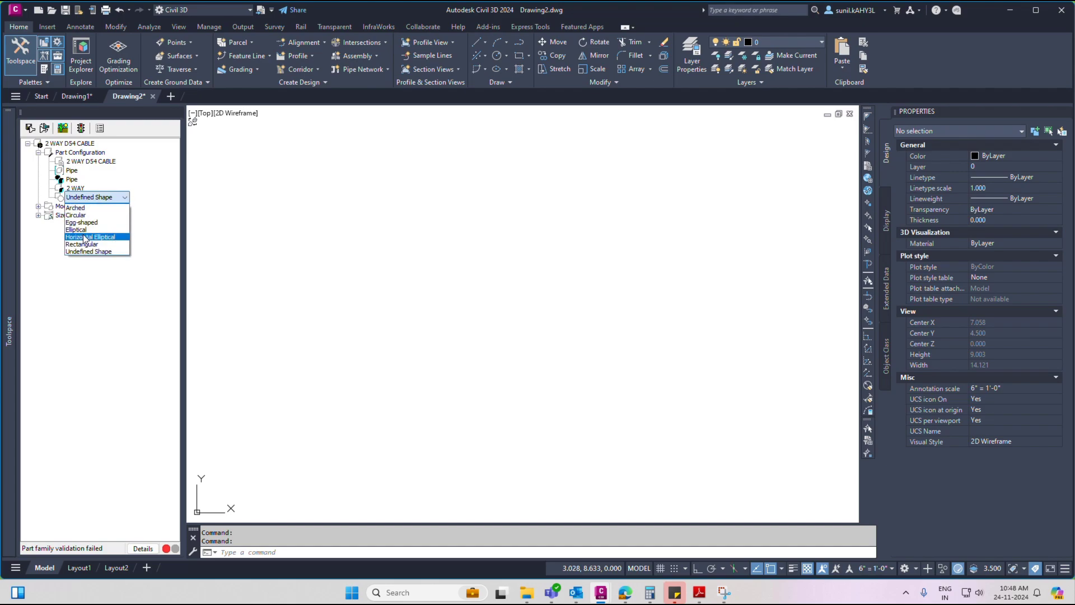
left_click(78, 245)
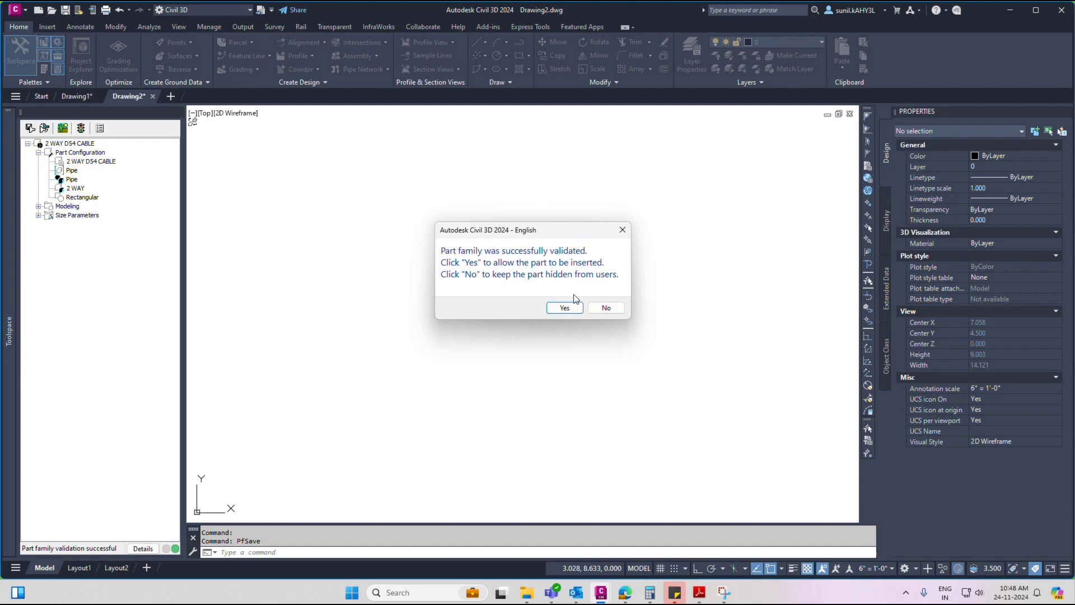
left_click(562, 307)
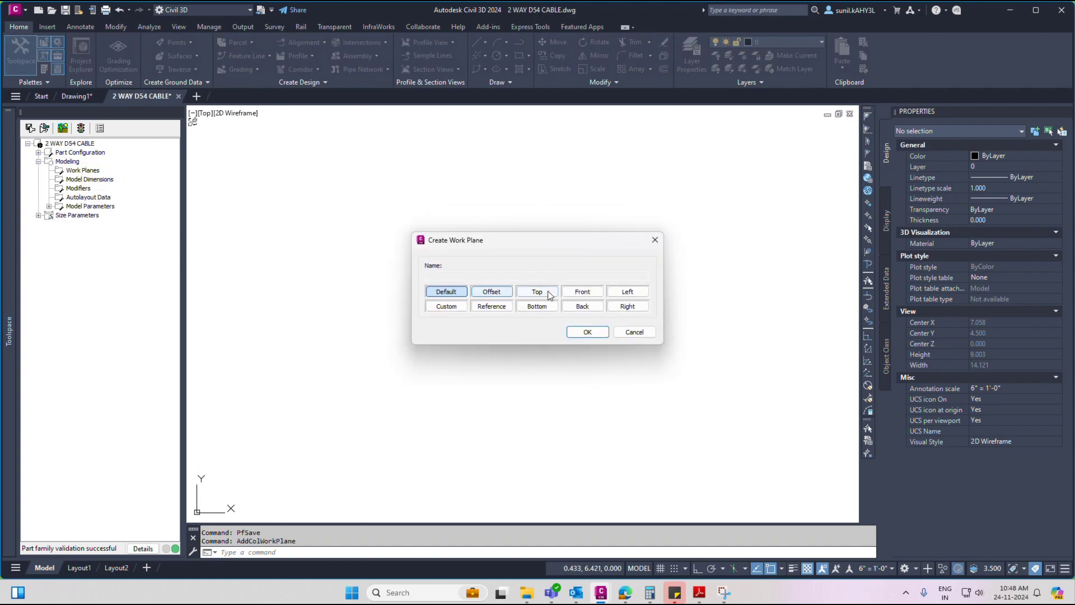
Add a Top work plane to the part's model and expand the list of work planes
left_click(549, 295)
left_click(587, 331)
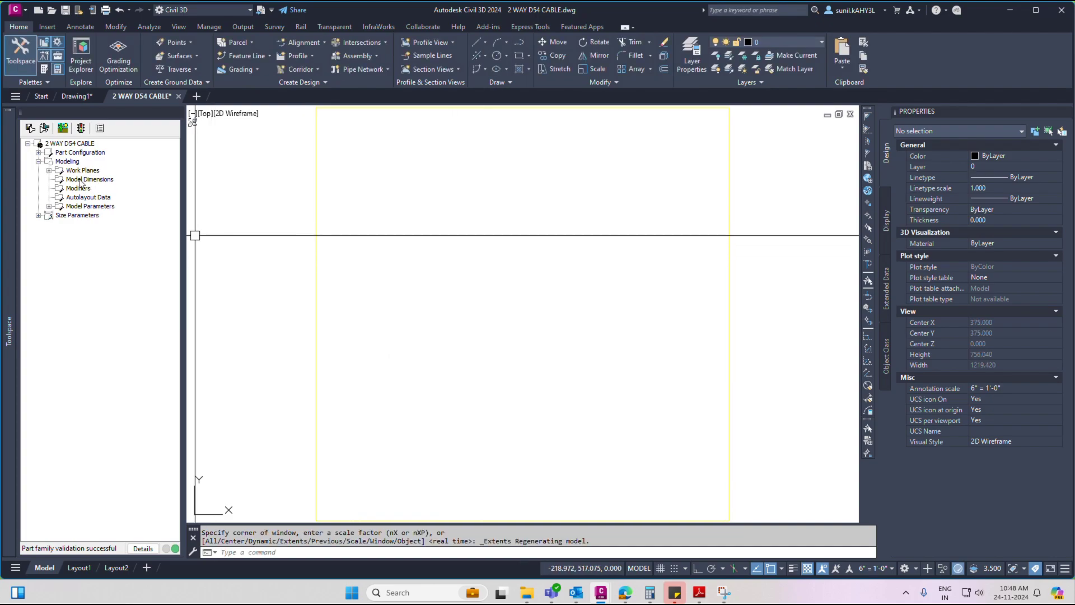
left_click(49, 170)
Draw three end-to-end horizontal line segments on the Top Plane as the upper edge of the outline, with Ortho on
right_click(84, 180)
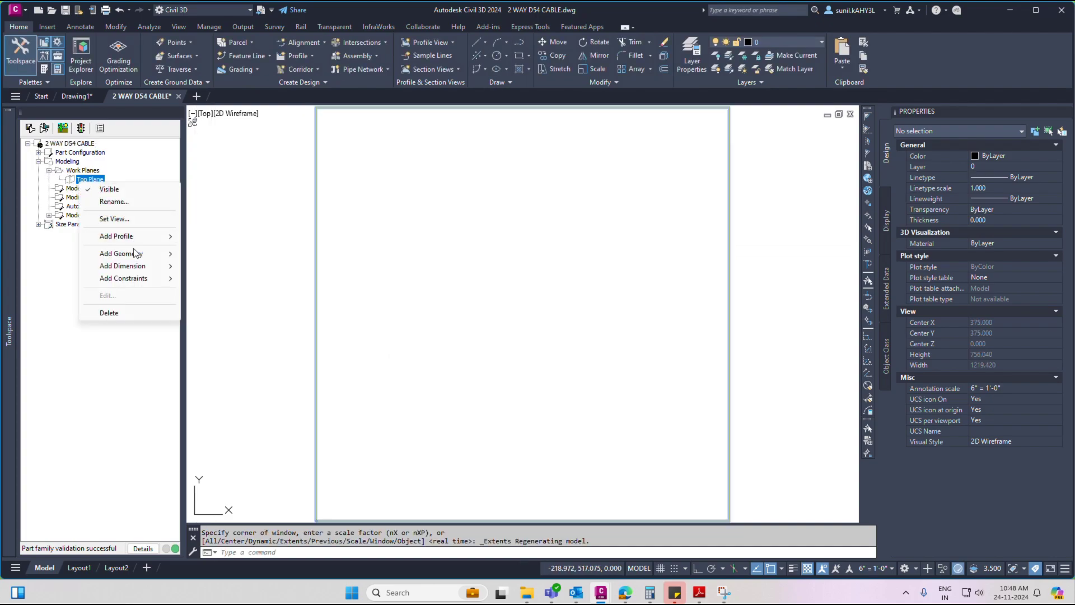
mouse_move(134, 253)
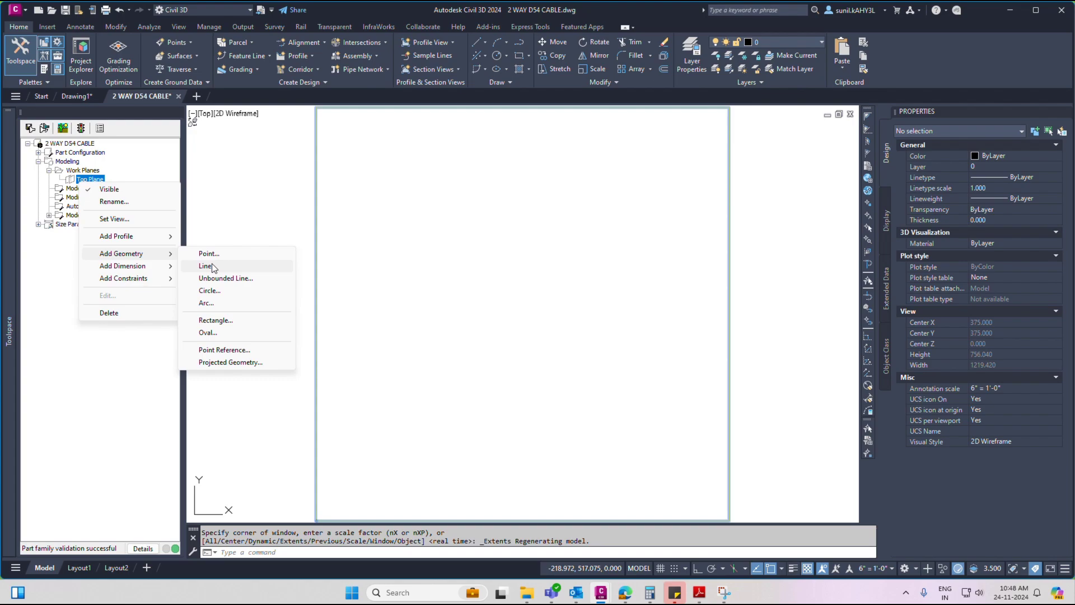
left_click(210, 264)
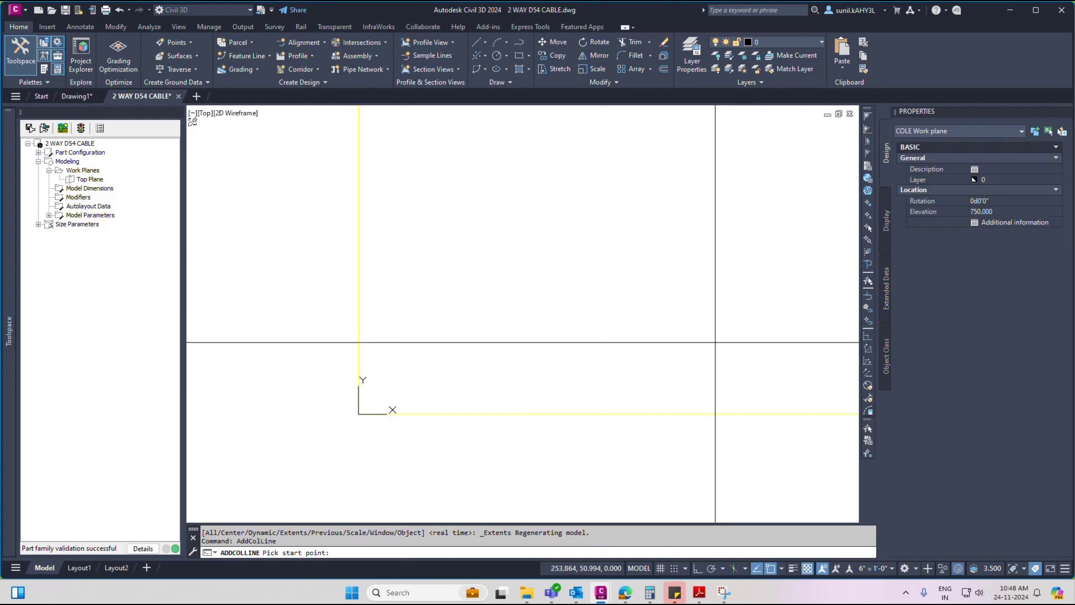
left_click(387, 343)
key("F8")
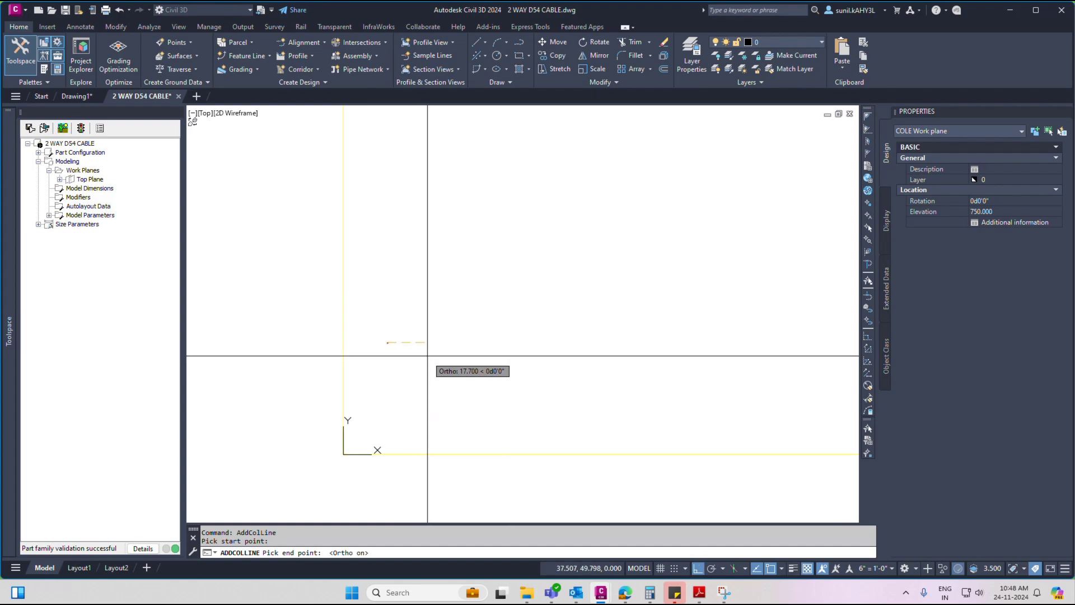
left_click(458, 343)
left_click(491, 342)
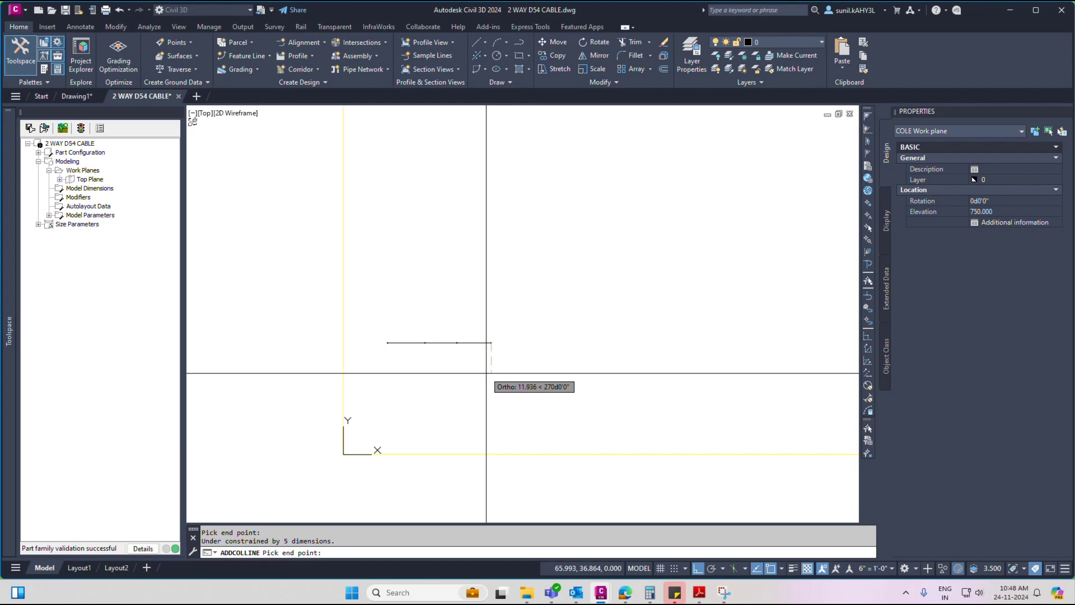
Close the outline with a right side about 11 units long, a three-segment lower edge aligned to the upper points, and a left side
scroll(490, 365, "up", 2)
left_click(492, 369)
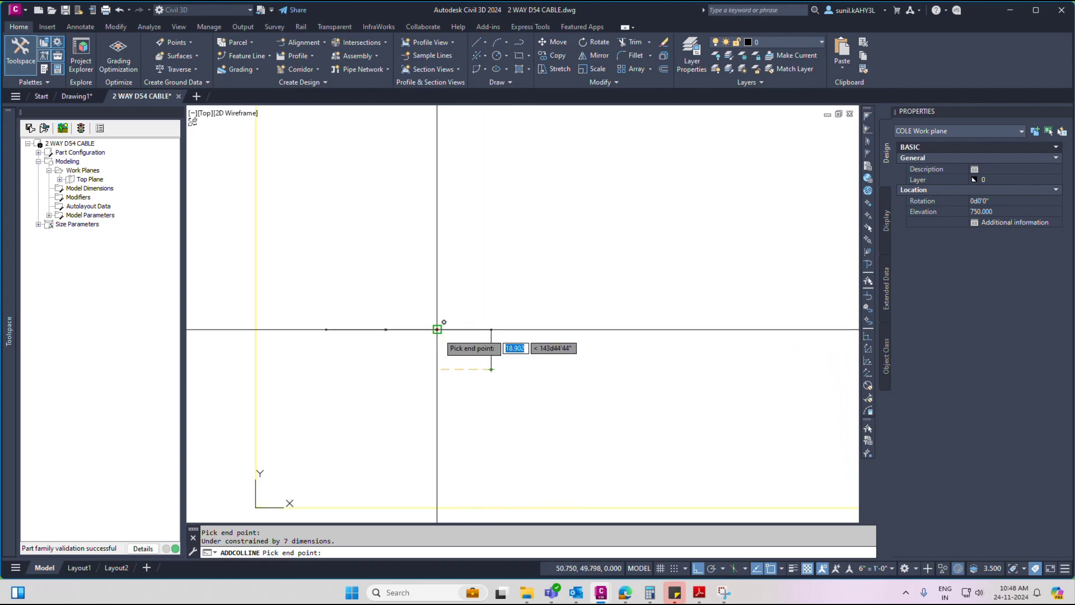
left_click(385, 360)
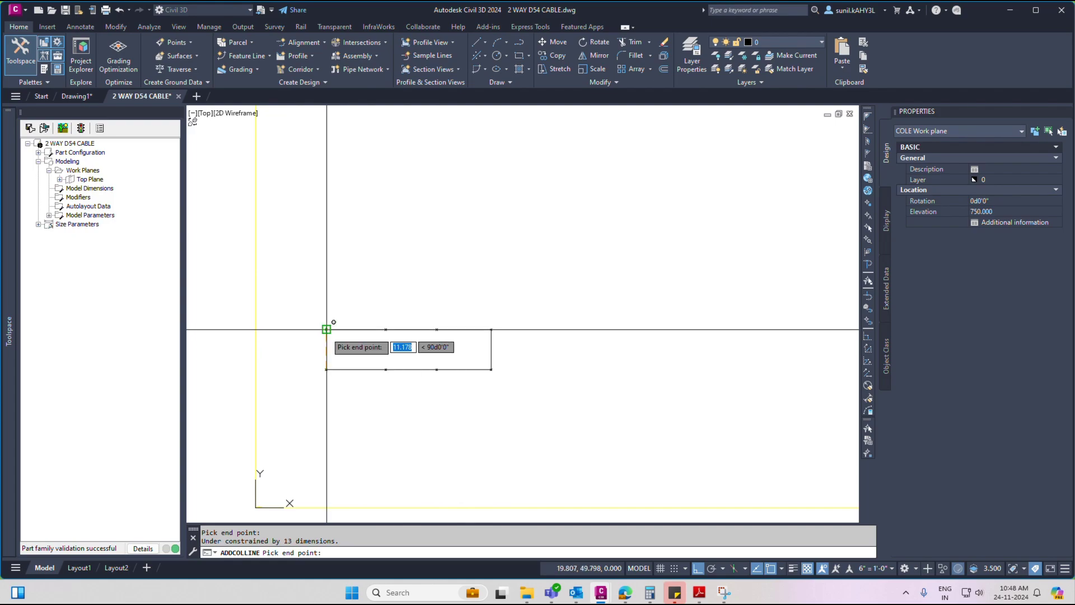
key("Escape")
scroll(373, 323, "up", 2)
scroll(373, 323, "down", 2)
middle_click_drag(511, 353, 461, 349)
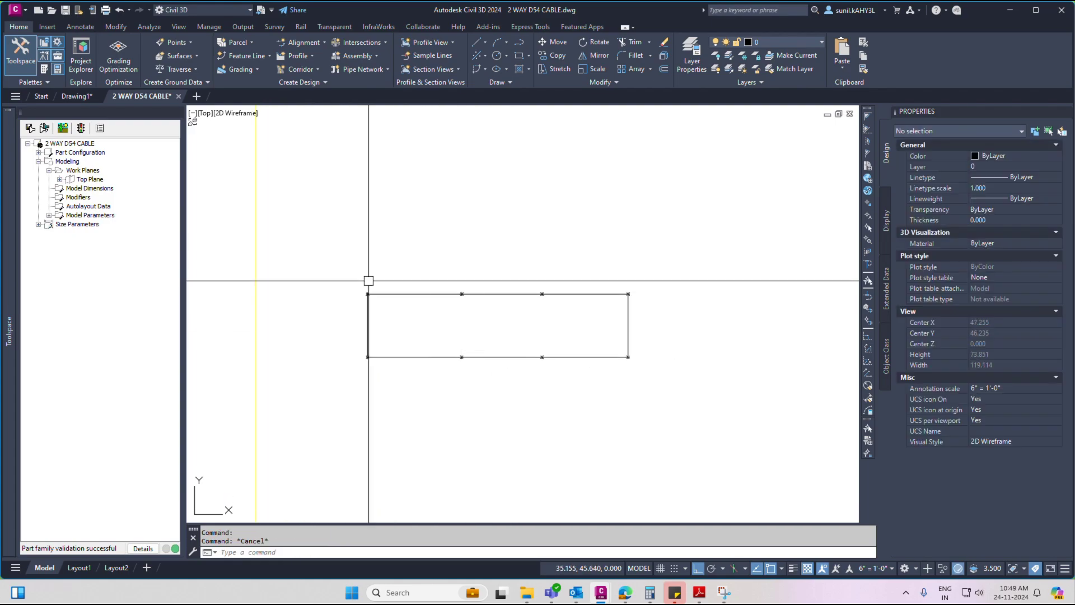
Add a parallel constraint between the left segments of the outline's upper and lower edges
left_click(60, 179)
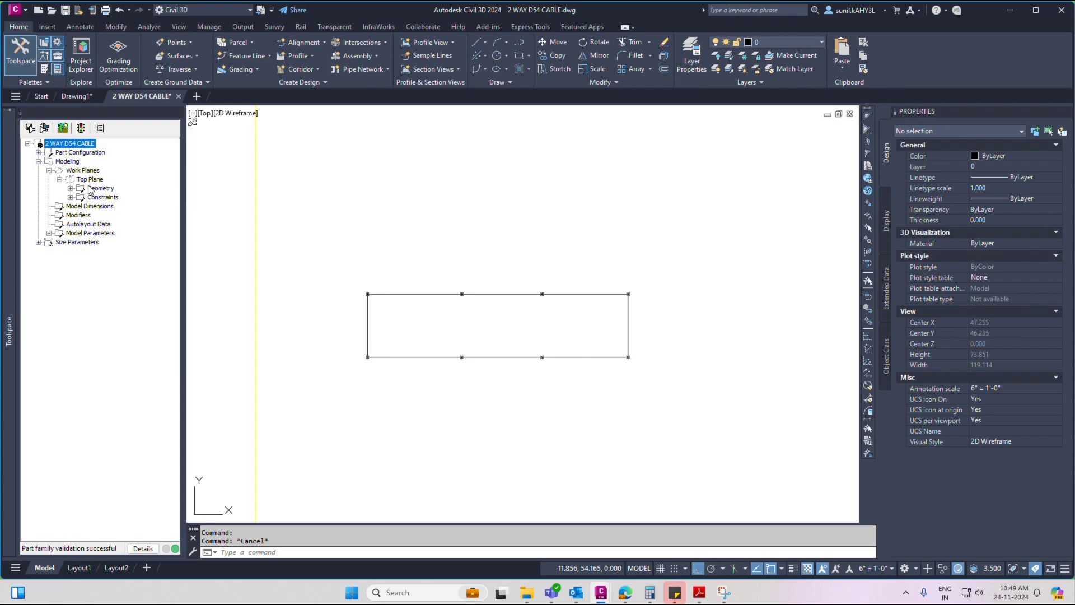
right_click(91, 180)
mouse_move(140, 279)
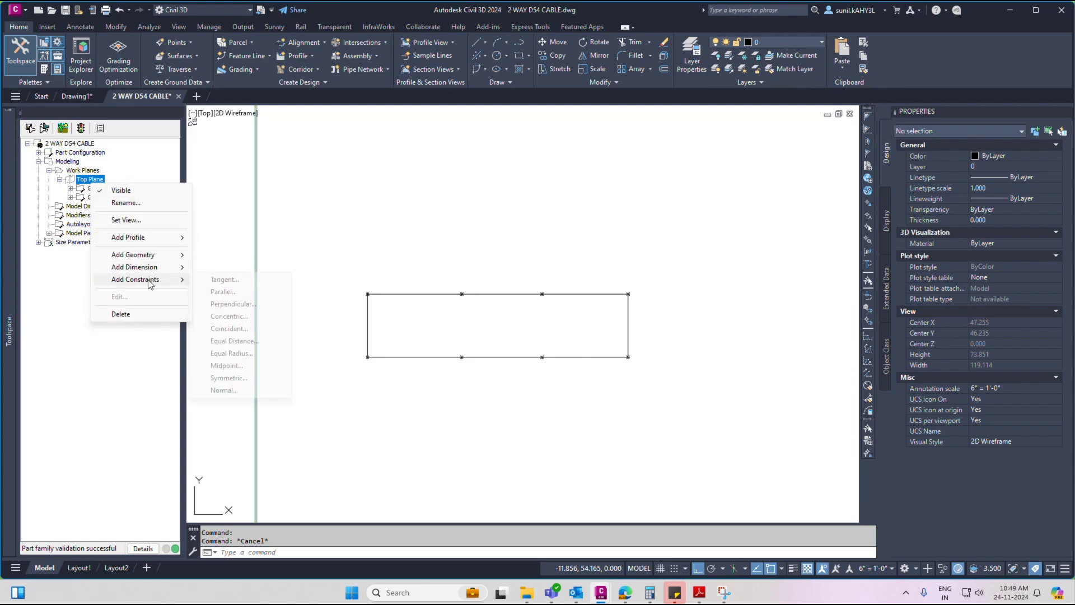
left_click(225, 301)
left_click(392, 356)
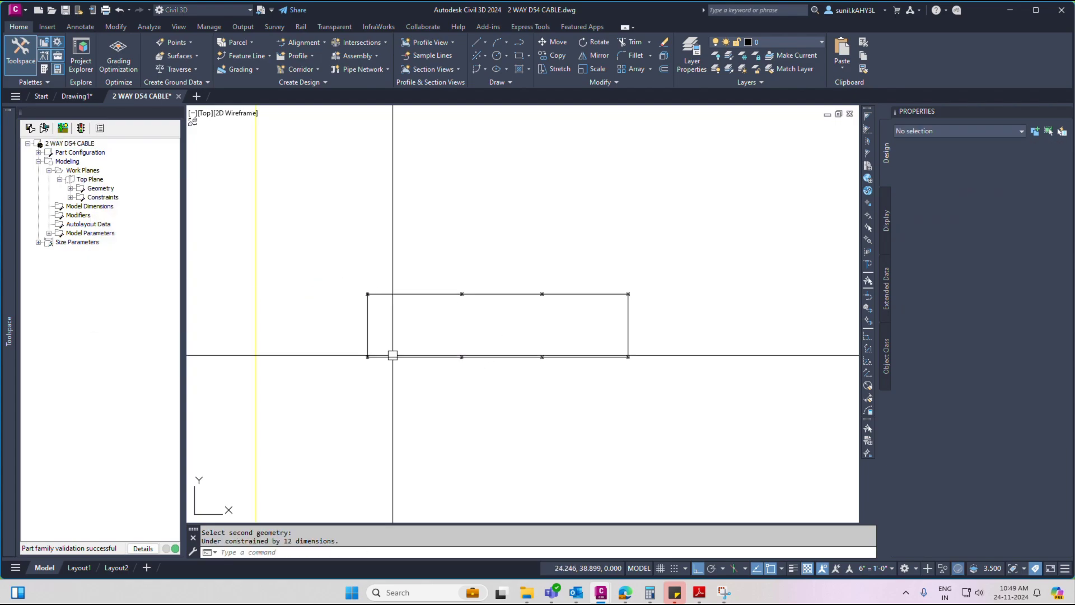
Constrain the middle and right segments of the upper edge parallel to the matching segments of the lower edge
key("Return")
left_click(500, 293)
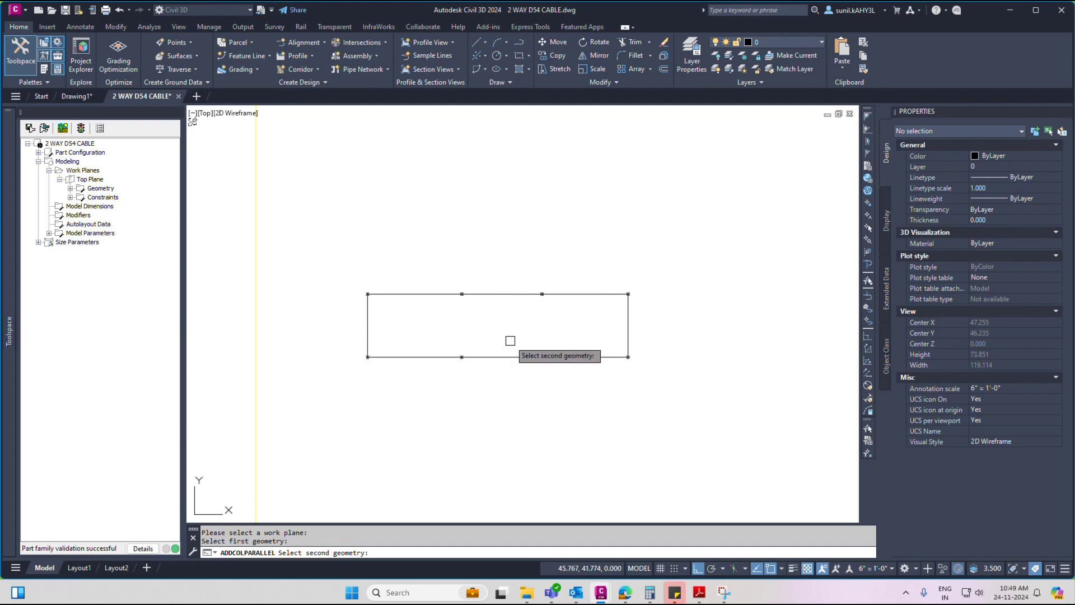
left_click(475, 355)
key("Return")
left_click(257, 292)
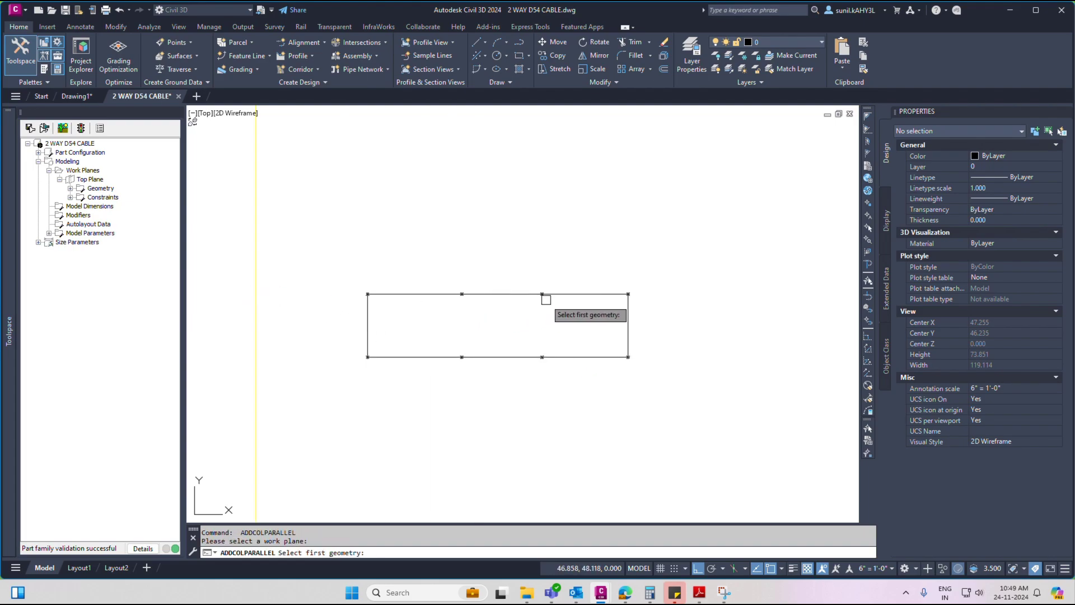
left_click(563, 297)
left_click(569, 357)
Add a parallel constraint between the outline's left and right vertical sides
key("Return")
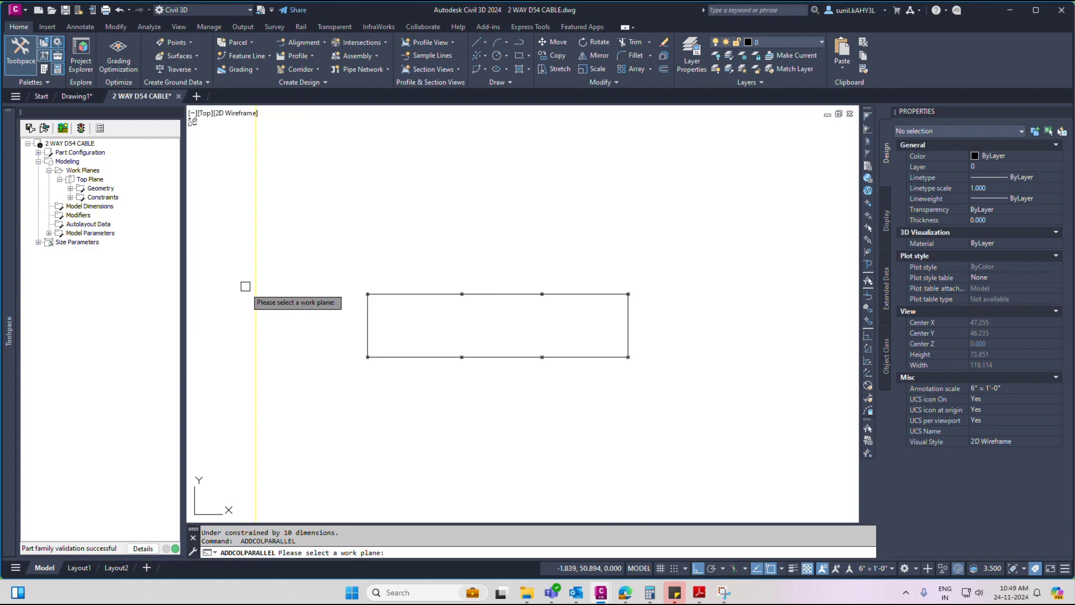
left_click(254, 284)
left_click(368, 310)
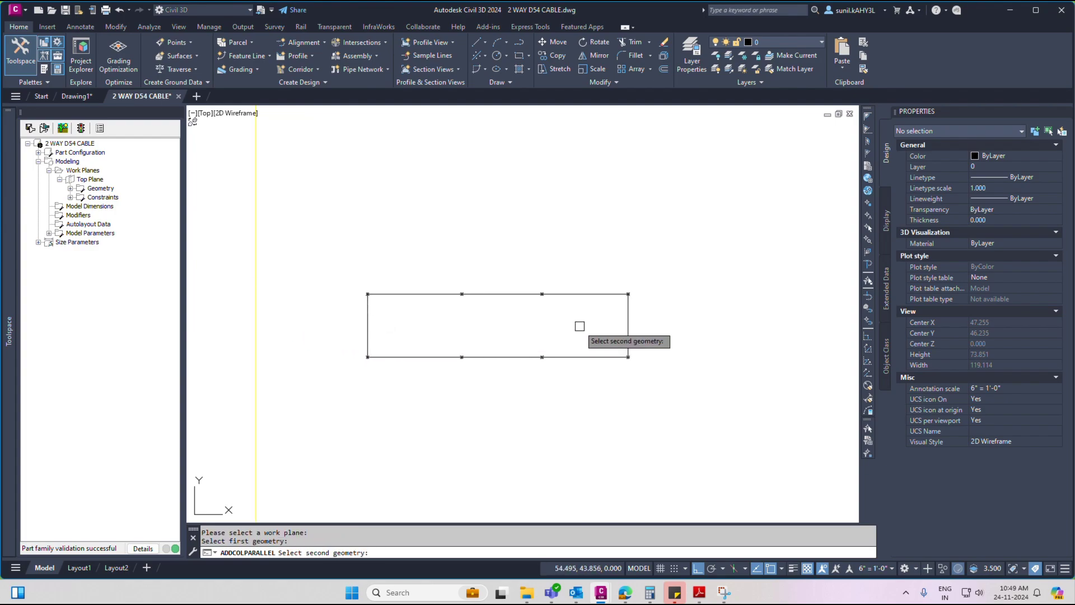
left_click(628, 324)
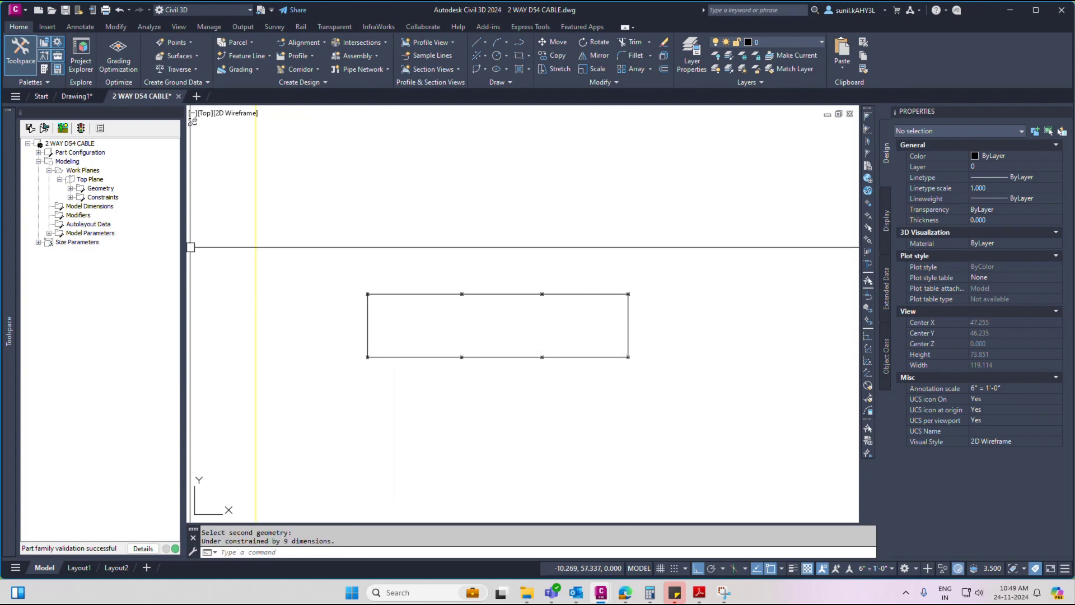
Draw an arc bulging upward between the endpoints of the upper edge's left segment, with Ortho off
right_click(97, 180)
mouse_move(140, 249)
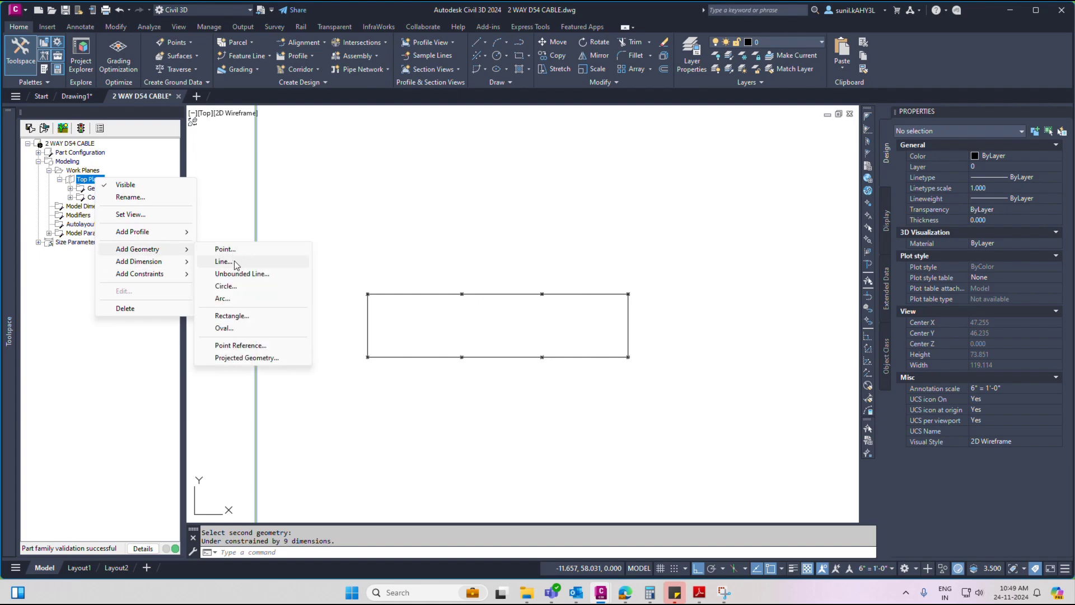
left_click(232, 301)
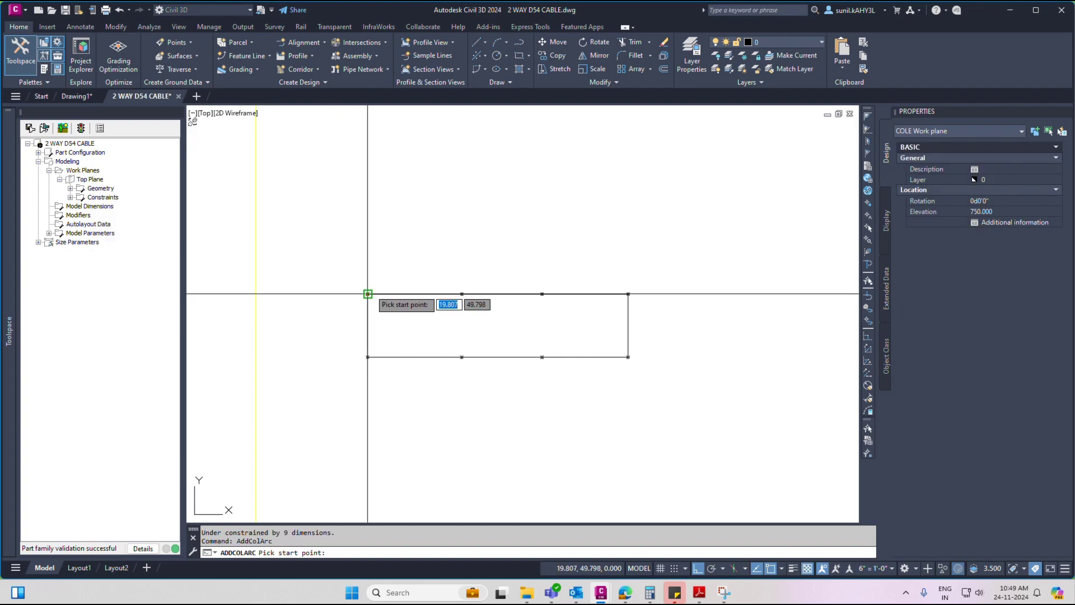
left_click(367, 294)
left_click(392, 264)
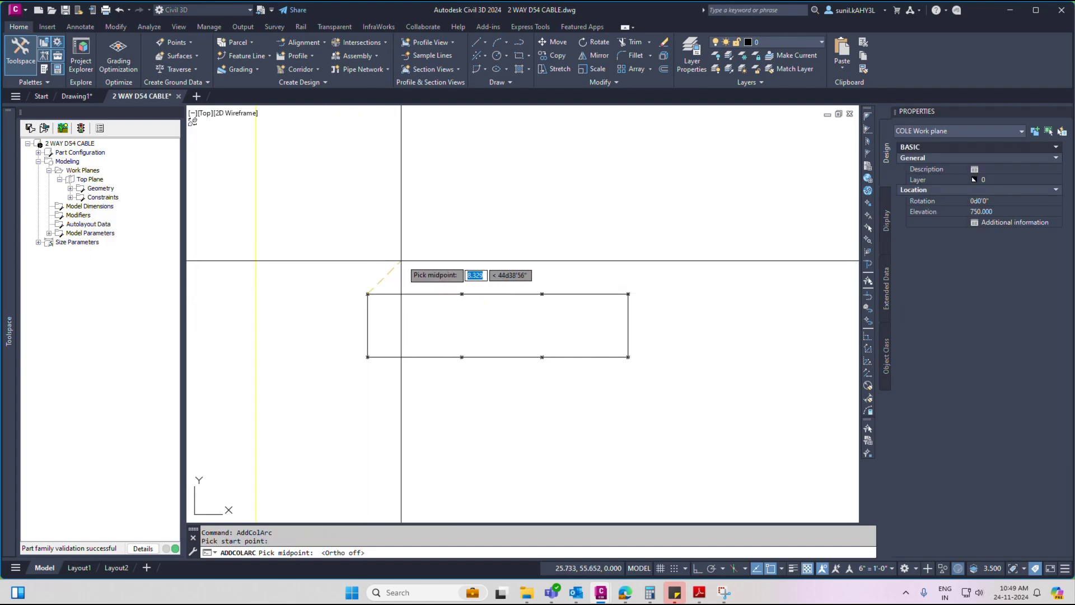
left_click(461, 294)
Draw an arc bulging upward between the endpoints of the upper edge's right segment
key("Return")
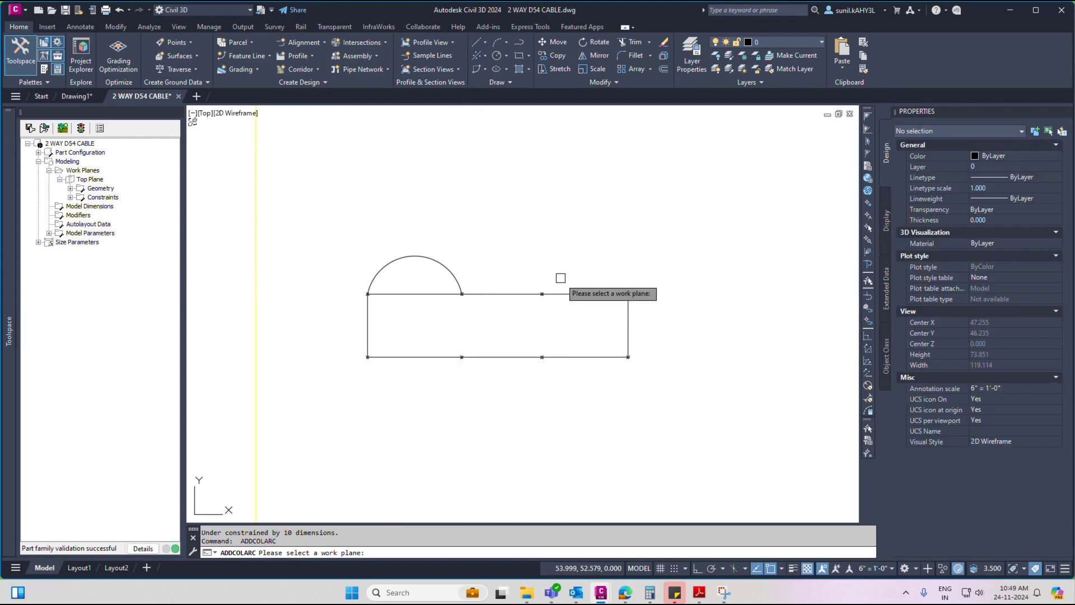
left_click(255, 253)
left_click(542, 294)
left_click(585, 261)
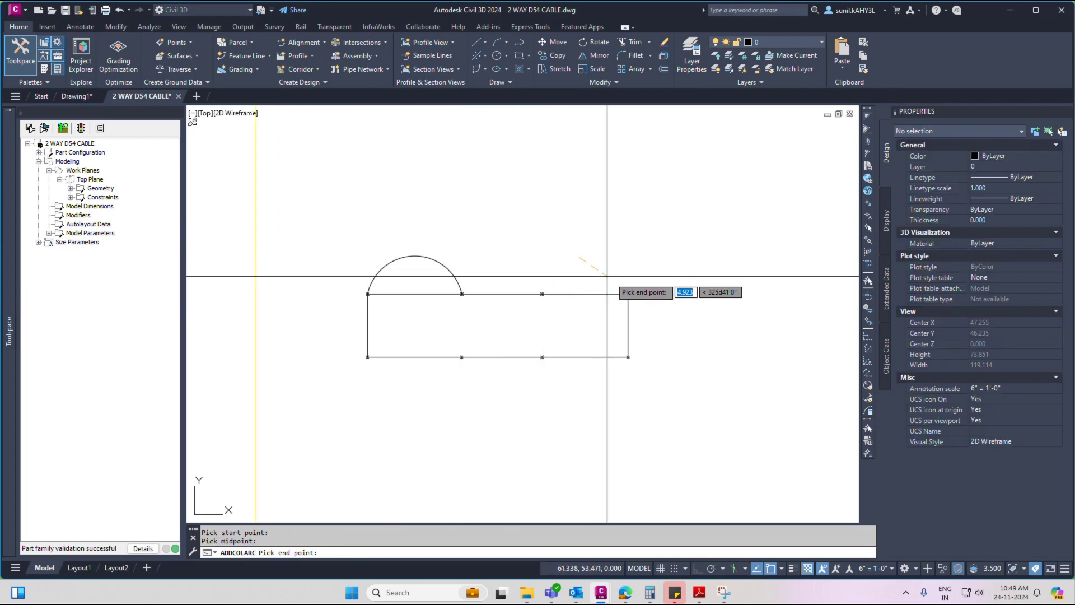
left_click(628, 294)
Draw an arc bulging downward between the endpoints of the lower edge's left segment
key("Return")
left_click(256, 305)
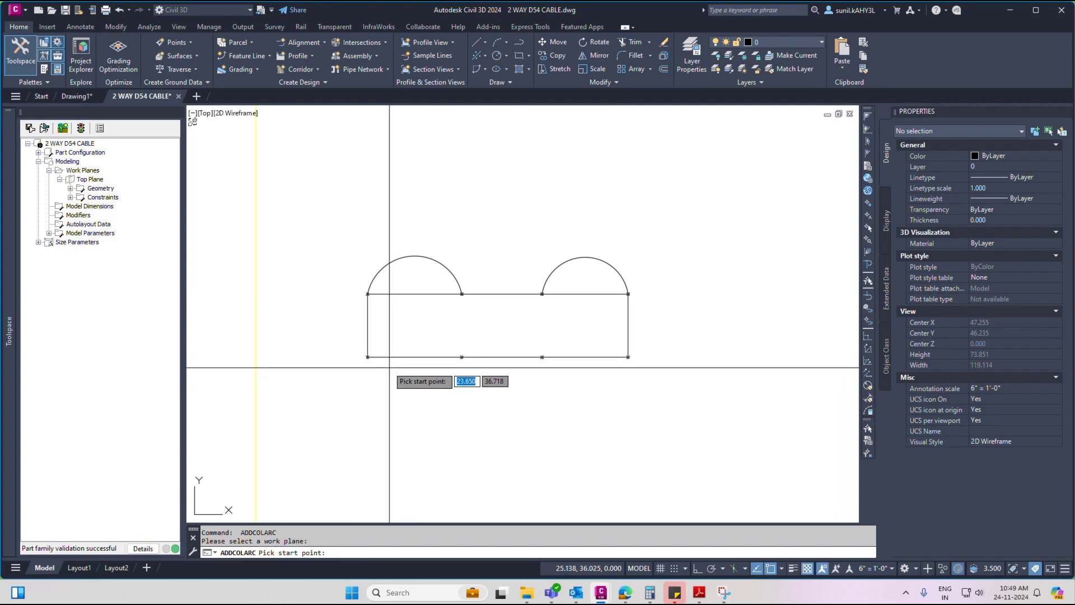
left_click(368, 357)
left_click(414, 394)
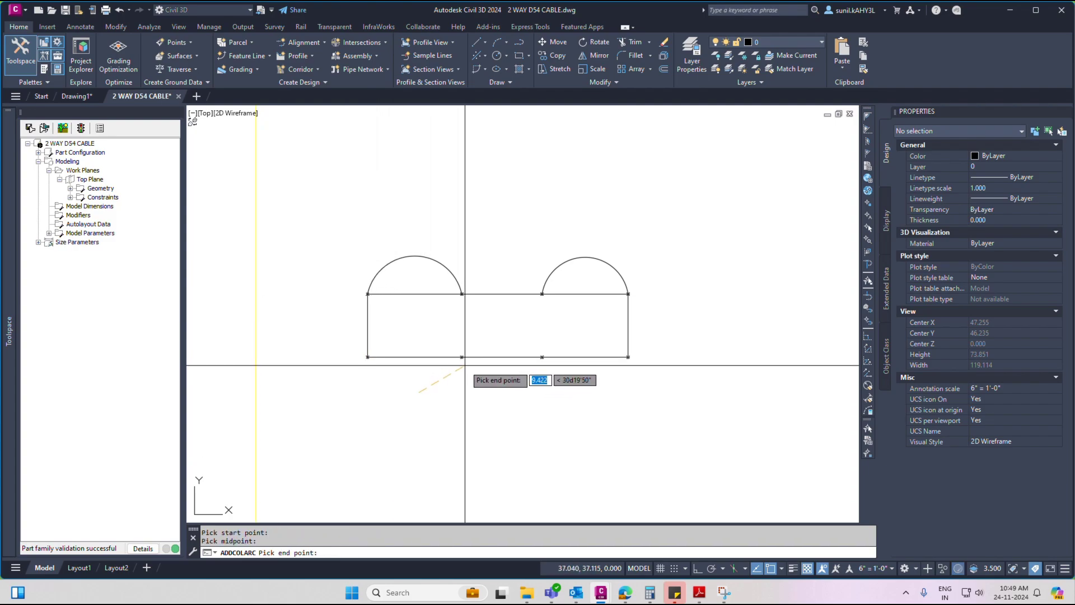
left_click(461, 357)
Draw an arc bulging downward between the endpoints of the lower edge's right segment
key("Return")
left_click(256, 387)
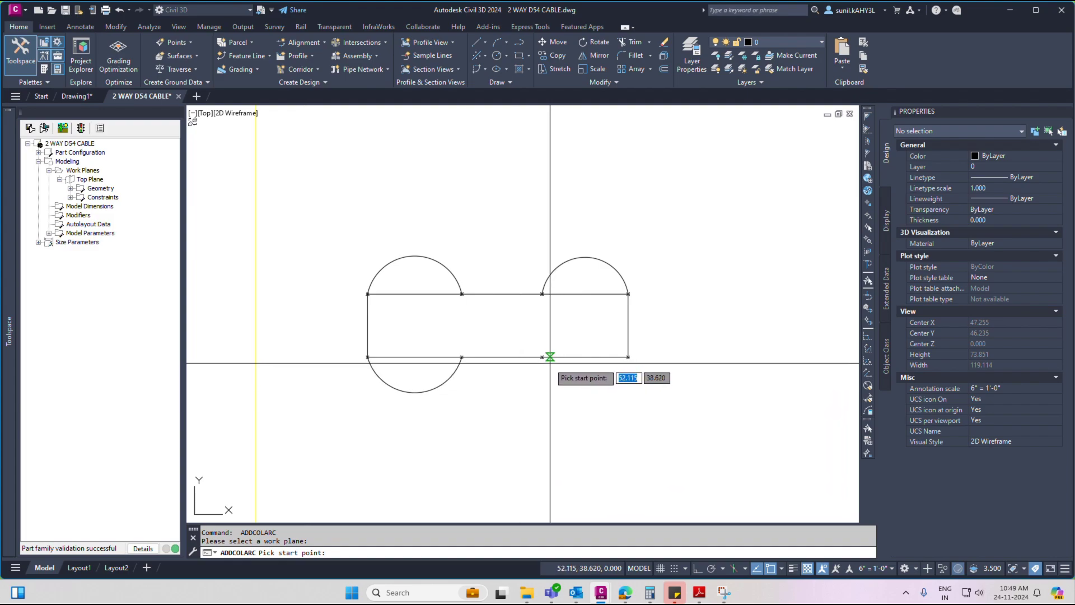
scroll(550, 357, "up", 2)
left_click(539, 354)
left_click(618, 397)
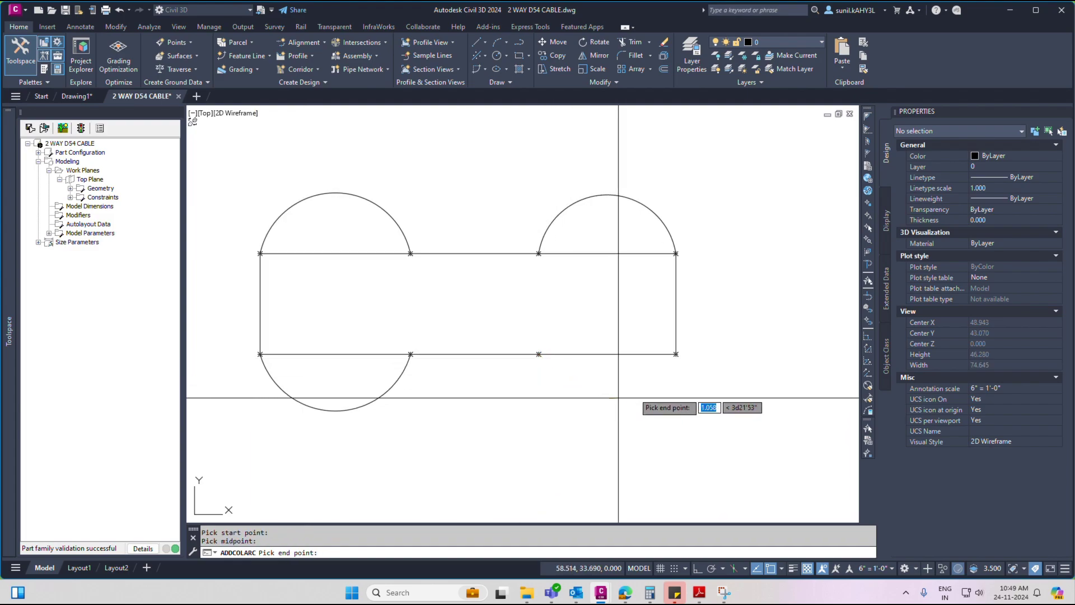
left_click(676, 354)
scroll(488, 329, "down", 4)
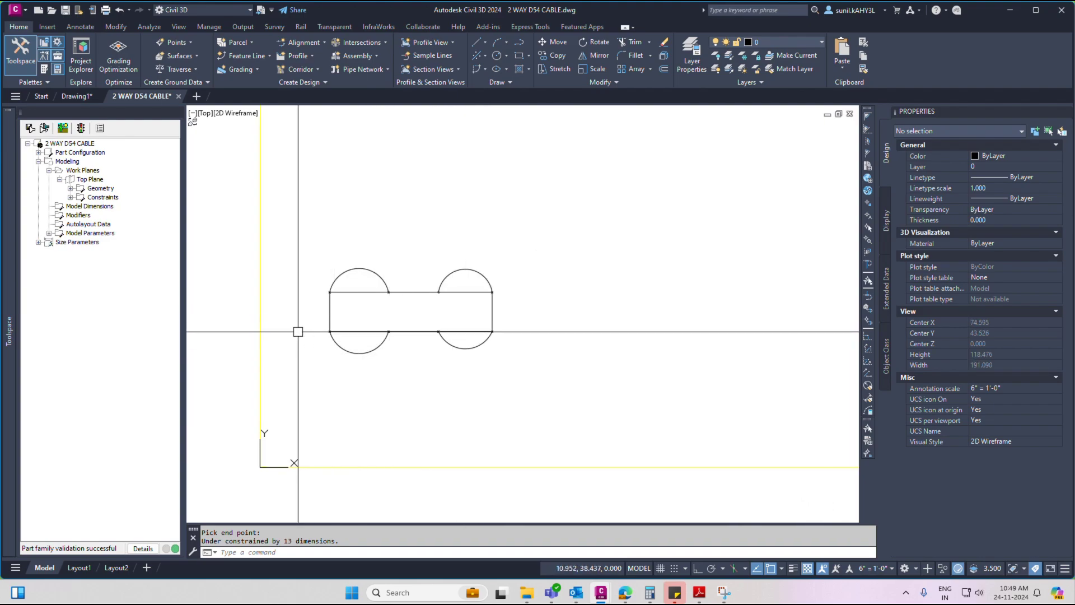
Add a perpendicular constraint on the Top Plane between the rectangle's right side and the upper edge's right segment
middle_click_drag(281, 293, 310, 310)
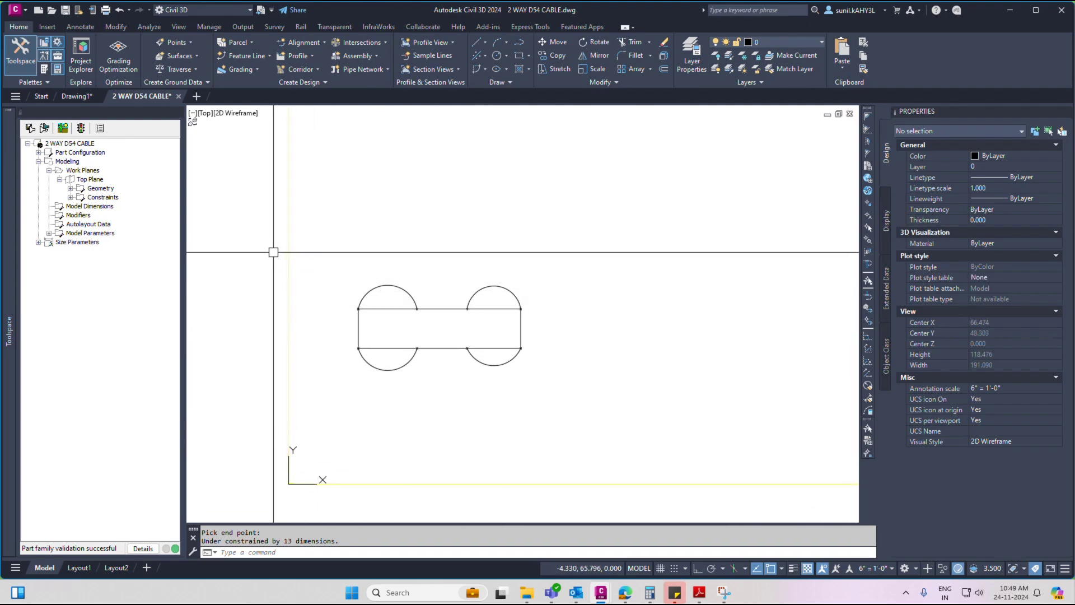
right_click(92, 180)
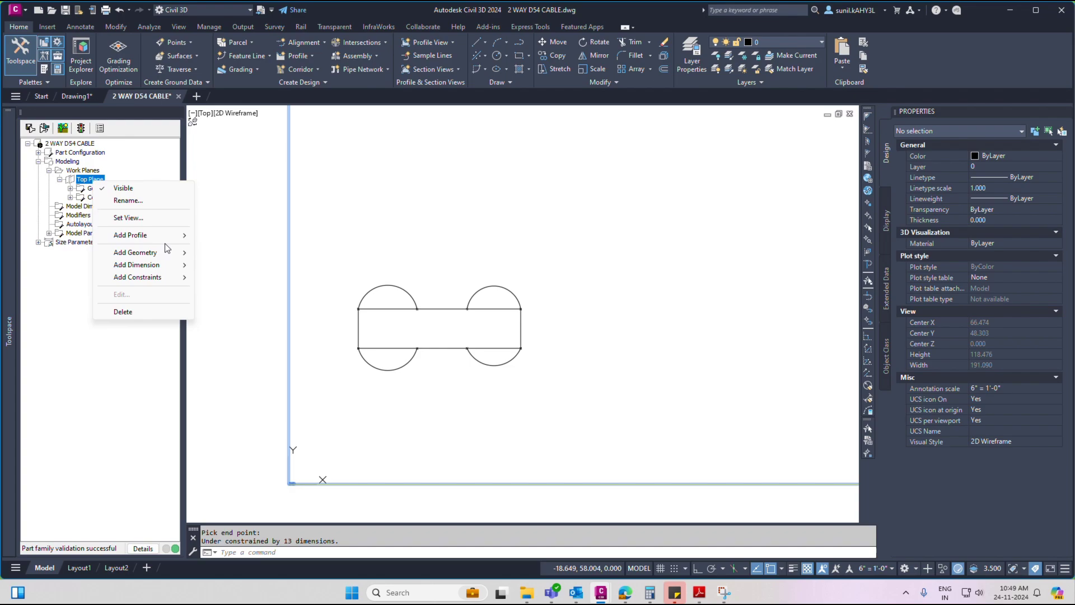
mouse_move(154, 279)
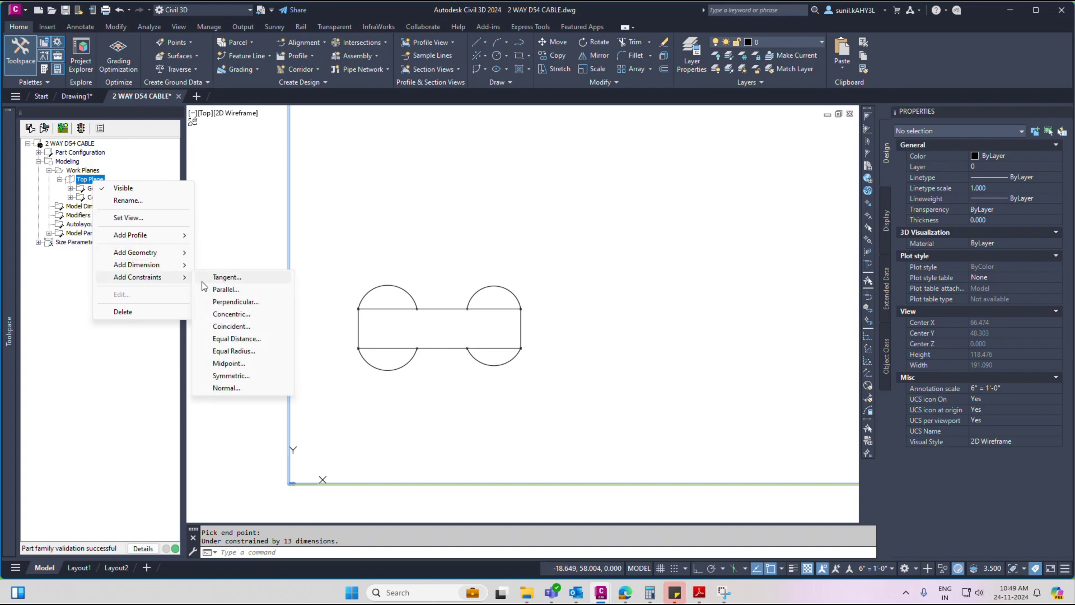
left_click(235, 302)
left_click(511, 320)
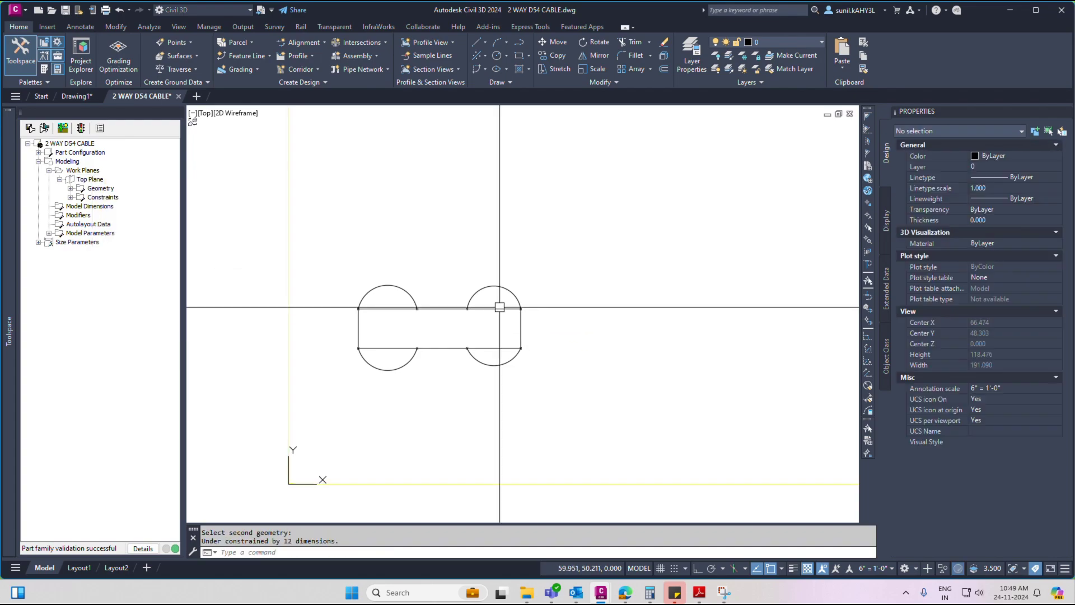
left_click(499, 307)
Constrain the upper edge's middle and left segments perpendicular to the rectangle's right side
left_click(289, 295)
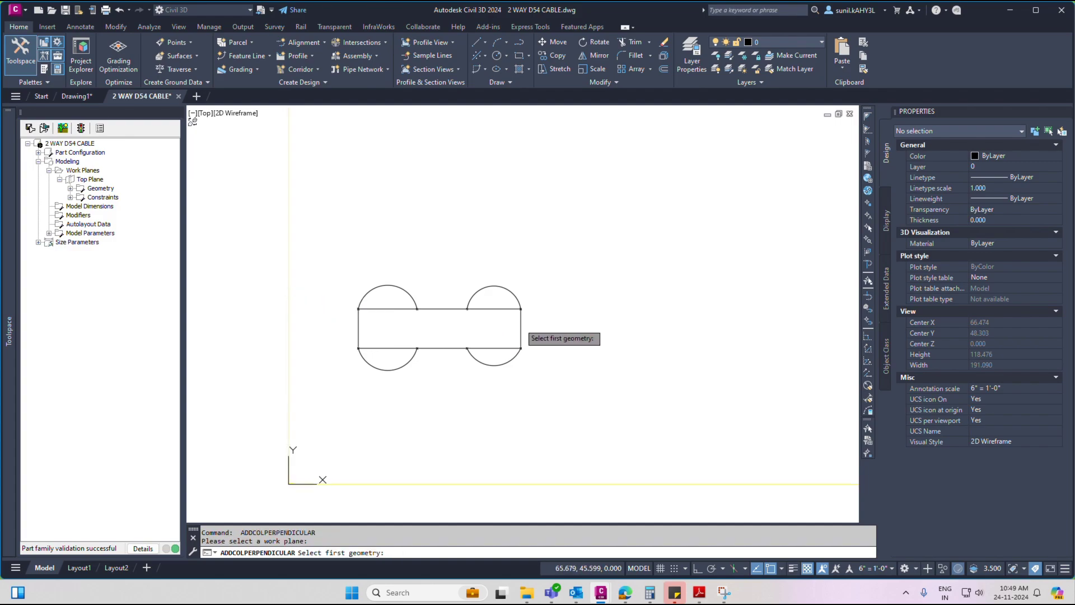
left_click(521, 323)
left_click(427, 309)
left_click(288, 365)
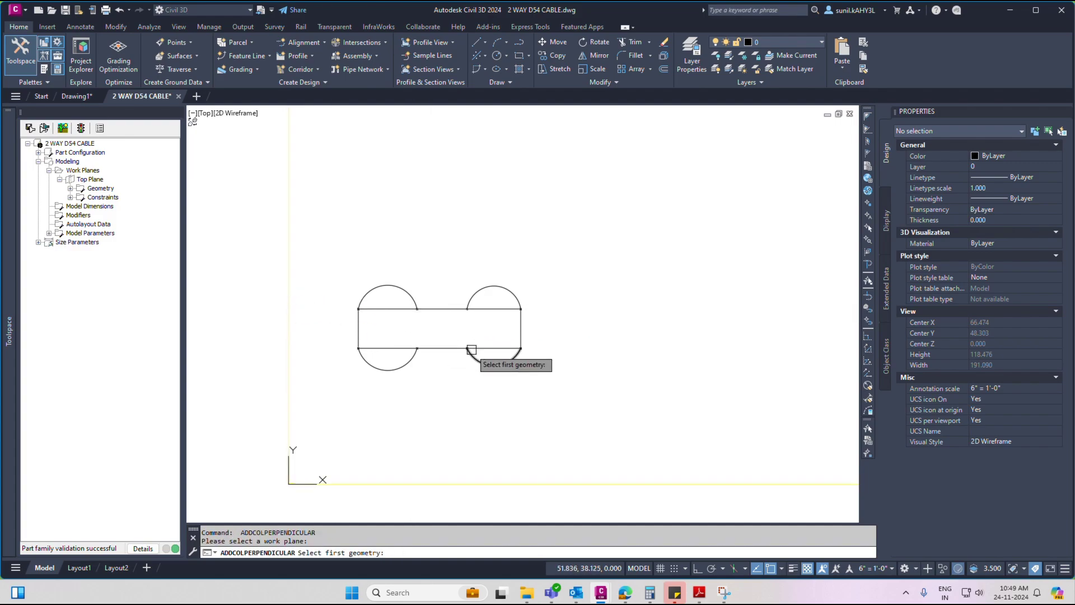
left_click(517, 332)
left_click(387, 308)
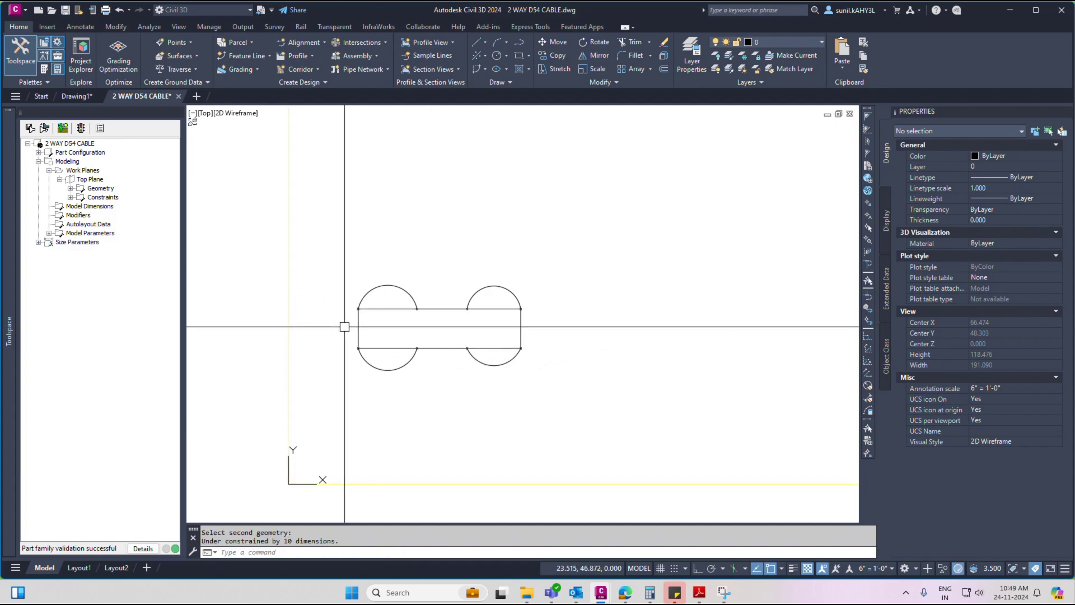
Constrain the lower edge's right, middle and left segments perpendicular to the rectangle's right side
left_click(289, 331)
left_click(519, 333)
left_click(486, 348)
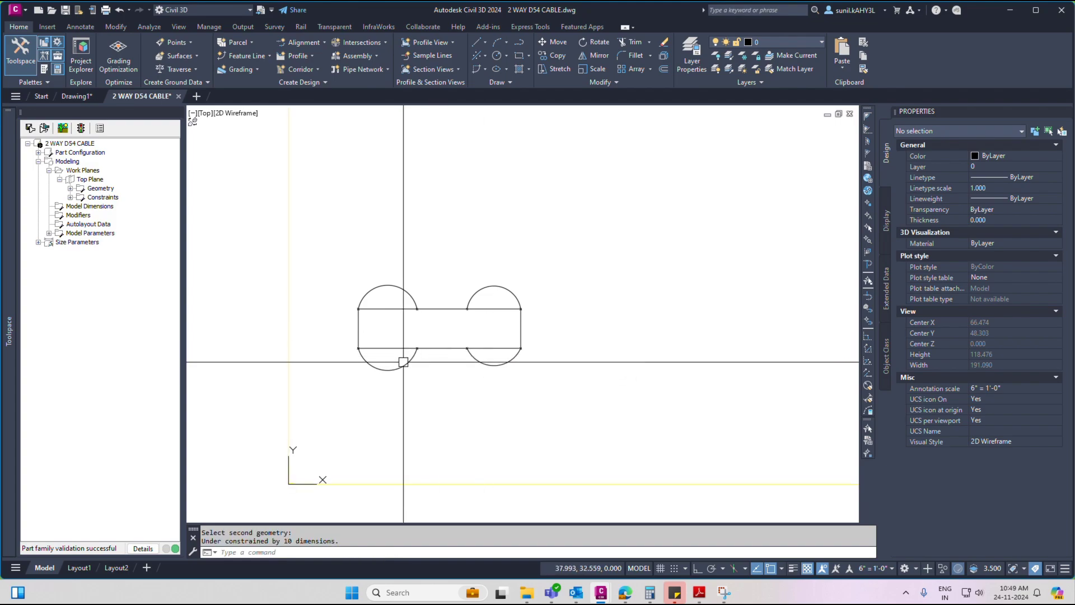
left_click(289, 322)
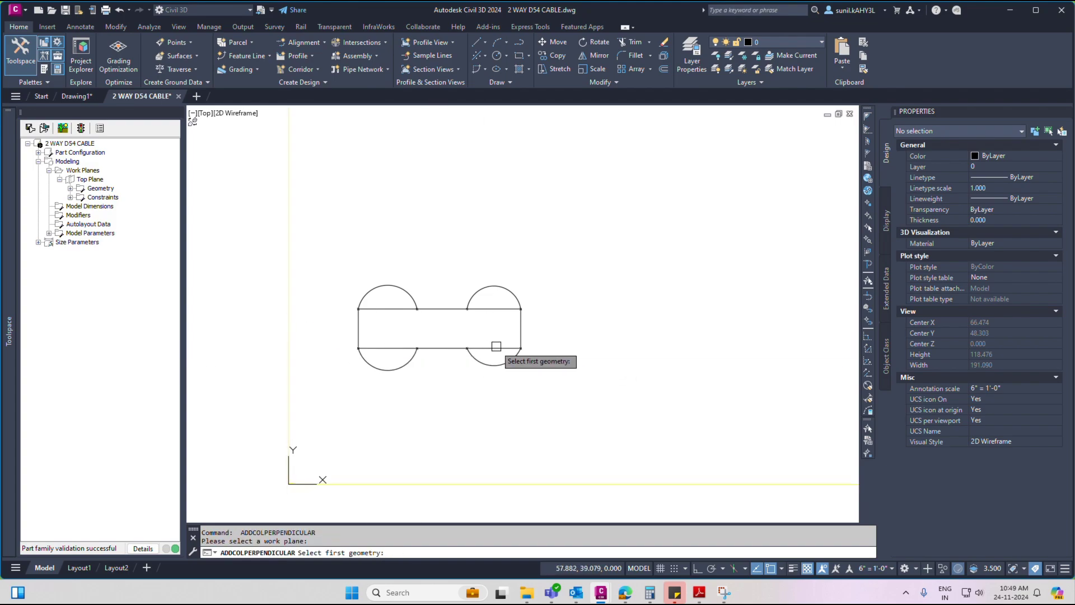
left_click(436, 351)
left_click(293, 315)
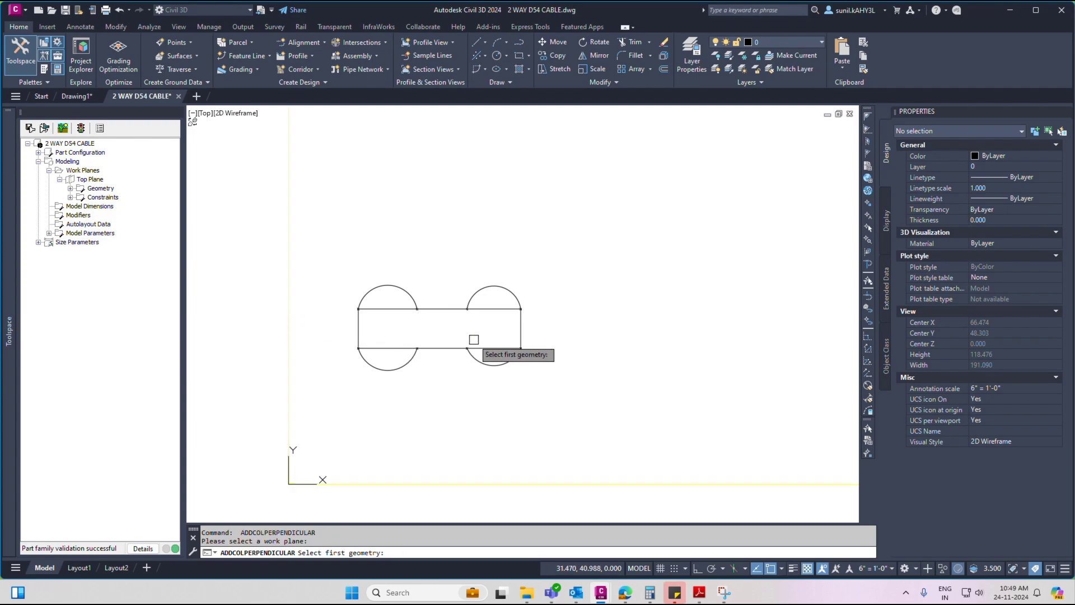
left_click(372, 350)
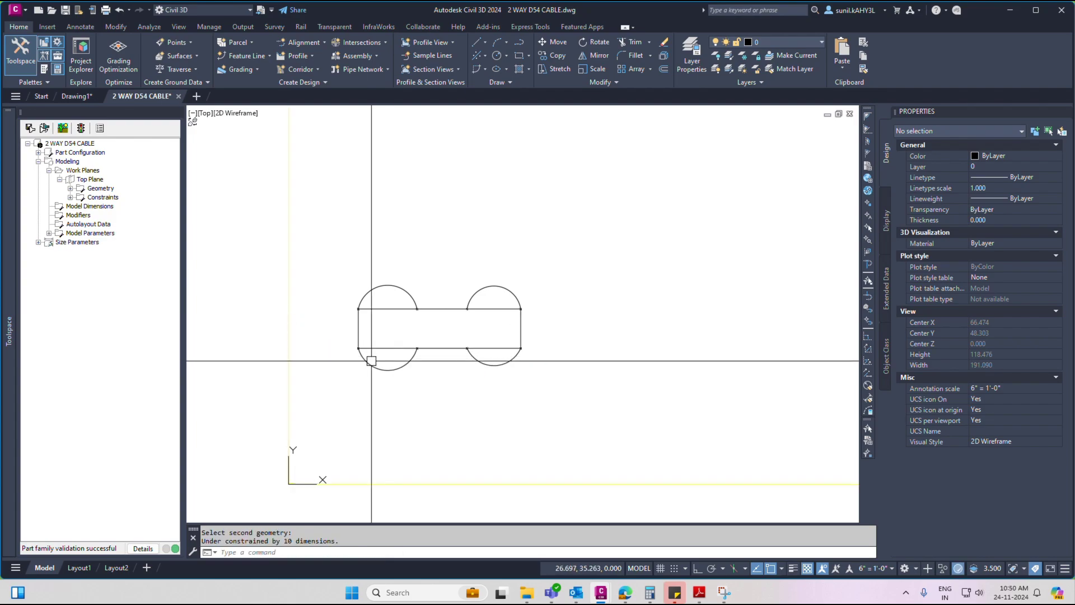
Add an equal distance constraint pairing the endpoints of the upper edge's left segment with those of the lower edge's left segment
left_click(95, 180)
right_click(96, 180)
mouse_move(163, 278)
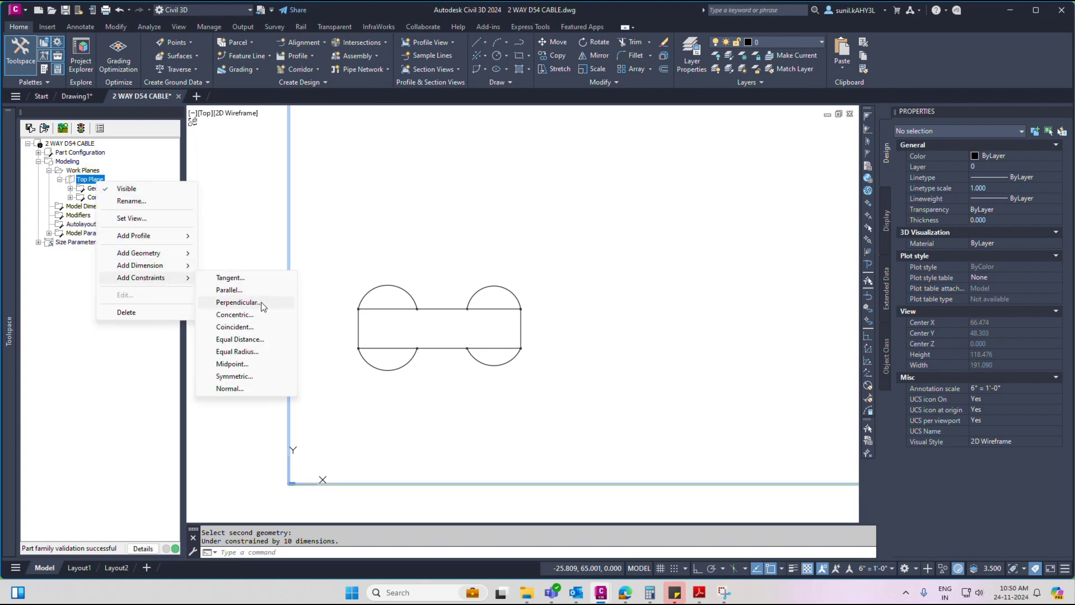
left_click(249, 339)
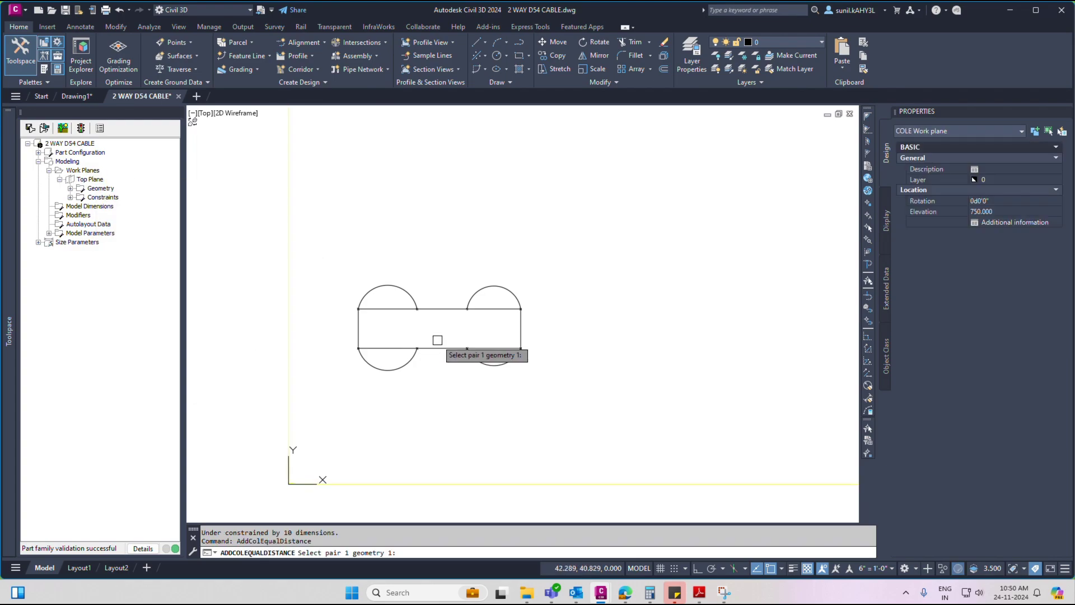
scroll(371, 314, "up", 5)
left_click(368, 304)
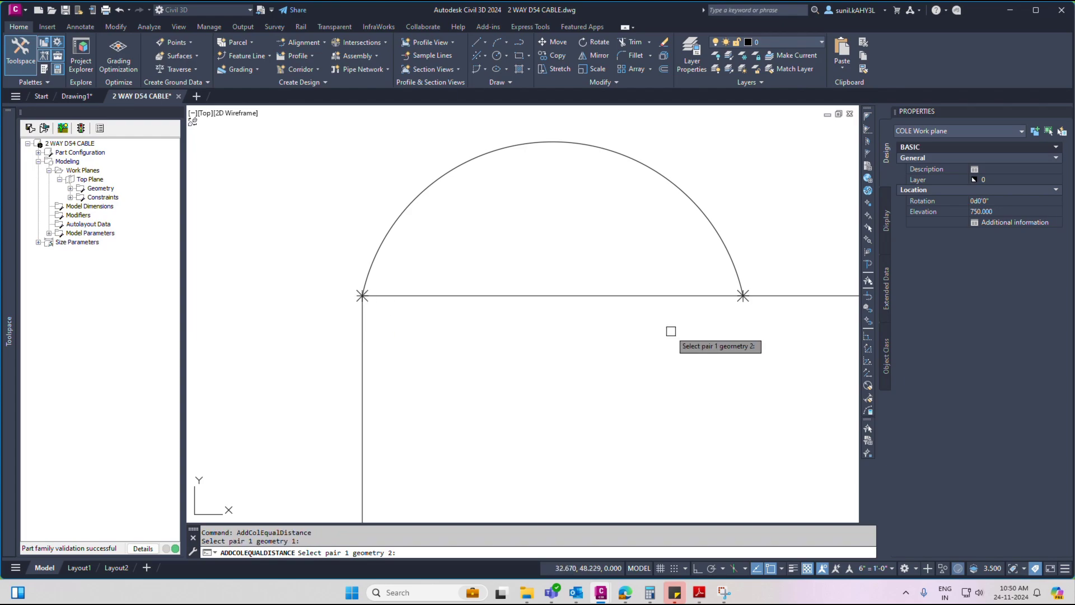
scroll(738, 303, "down", 3)
scroll(392, 336, "up", 5)
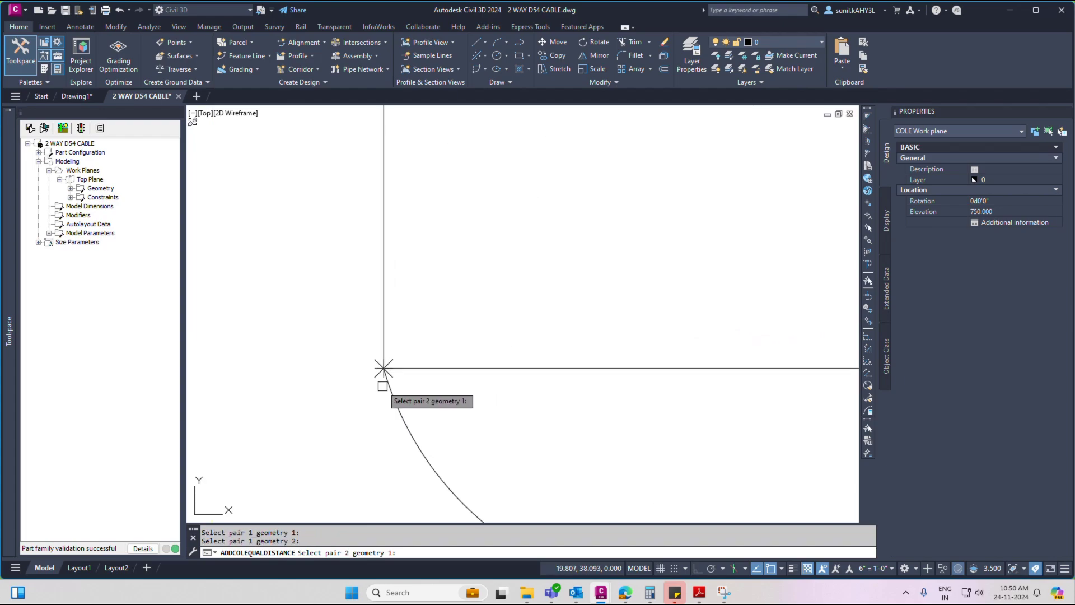
left_click(390, 352)
scroll(392, 358, "down", 3)
scroll(523, 370, "up", 5)
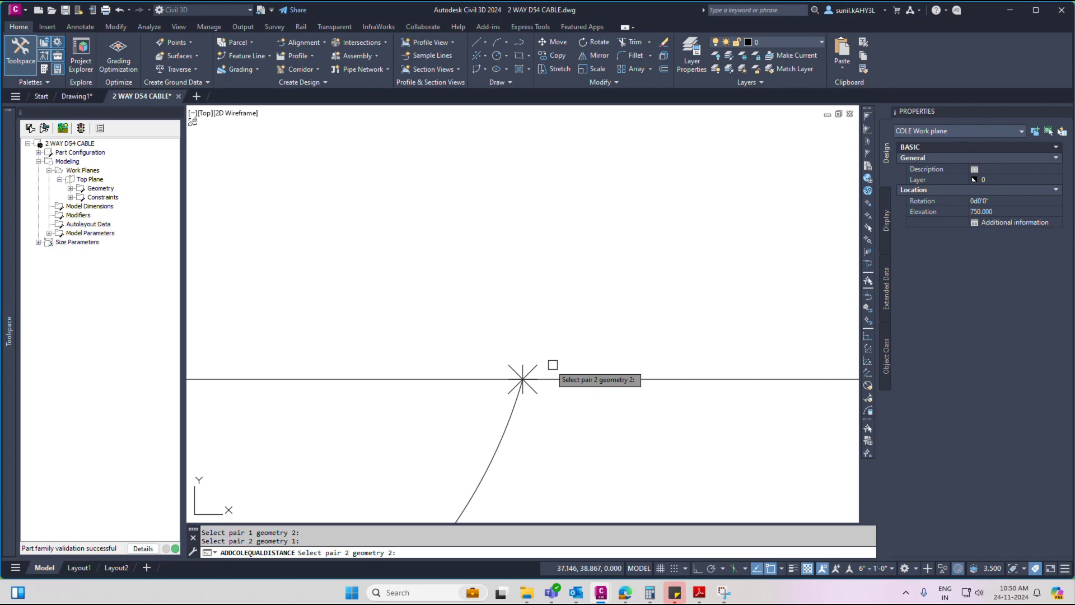
left_click(523, 380)
scroll(441, 343, "down", 3)
Add an equal distance constraint between the endpoint pairs of the upper and lower edges' middle segments
key("Return")
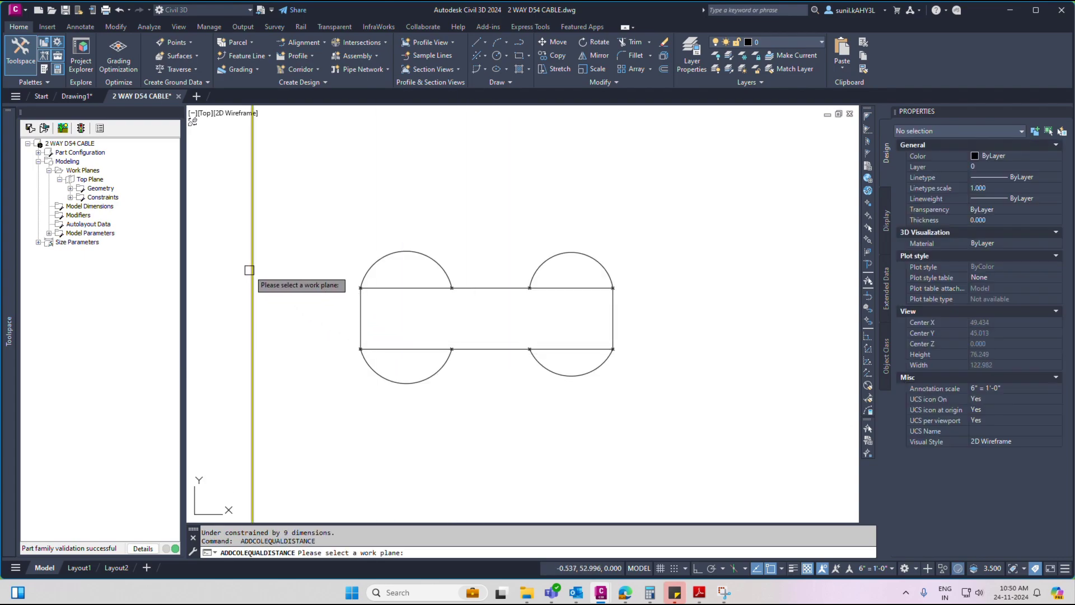
left_click(251, 266)
scroll(454, 289, "up", 5)
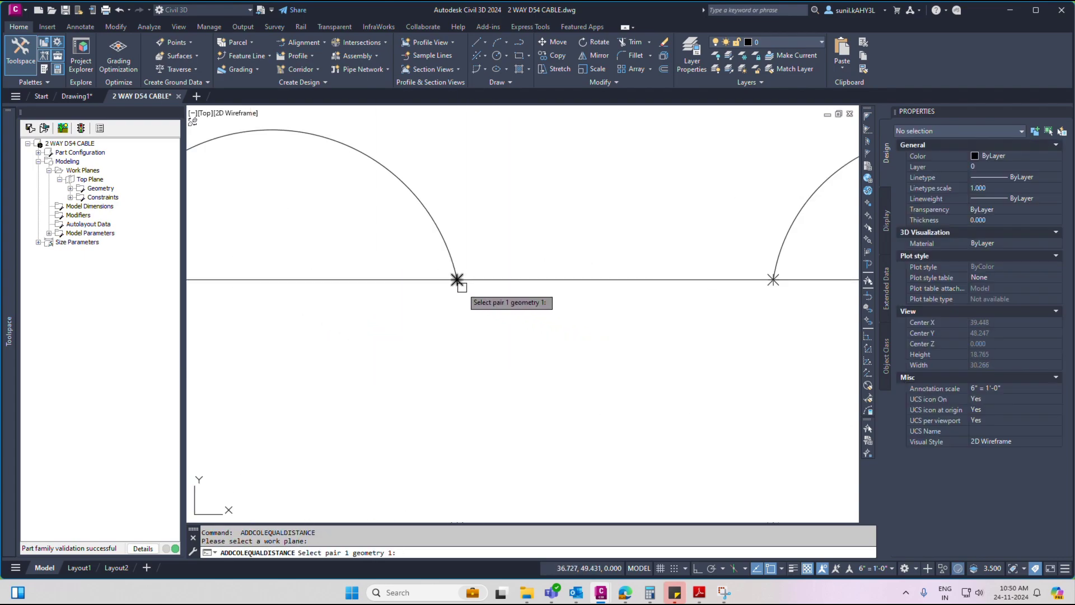
scroll(778, 286, "down", 3)
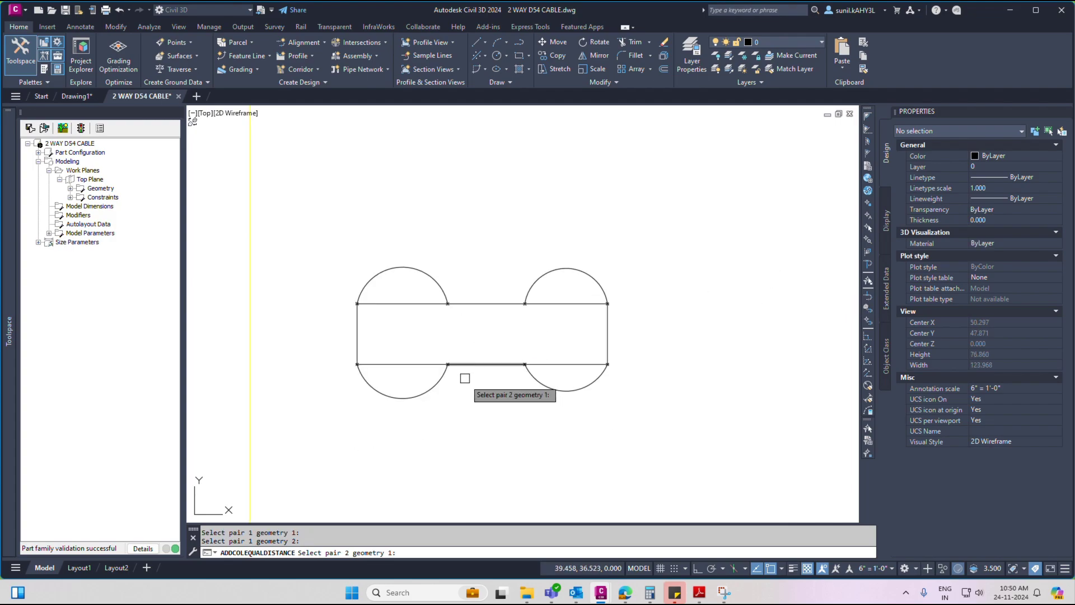
scroll(448, 366, "up", 5)
left_click(421, 359)
scroll(421, 362, "down", 3)
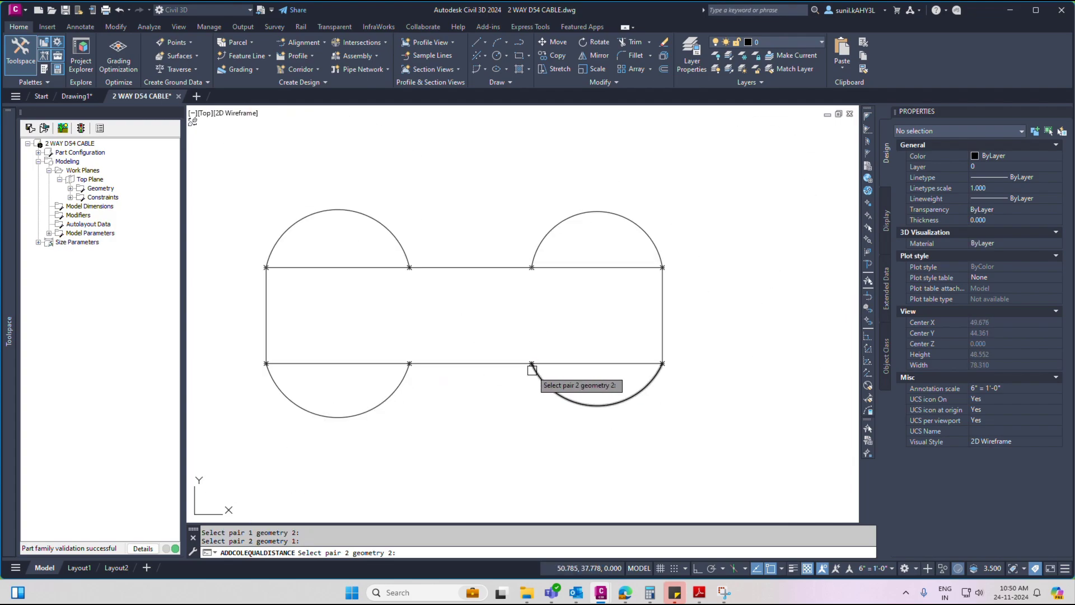
scroll(529, 358, "up", 5)
left_click(532, 344)
scroll(532, 344, "down", 3)
Add an equal distance constraint between the endpoint pairs of the upper and lower edges' right segments
key("Return")
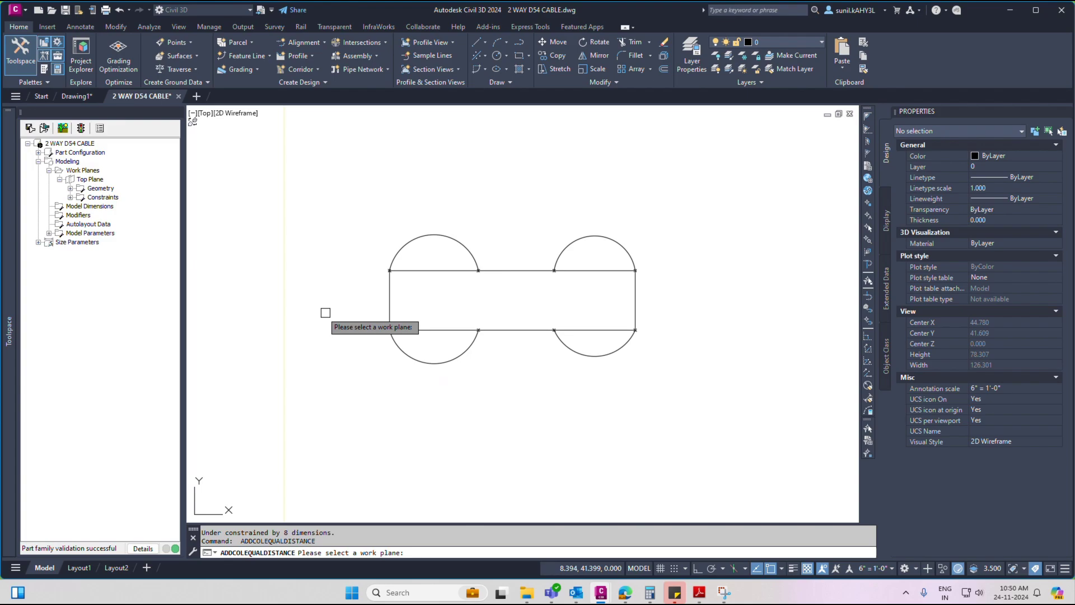
scroll(560, 271, "up", 5)
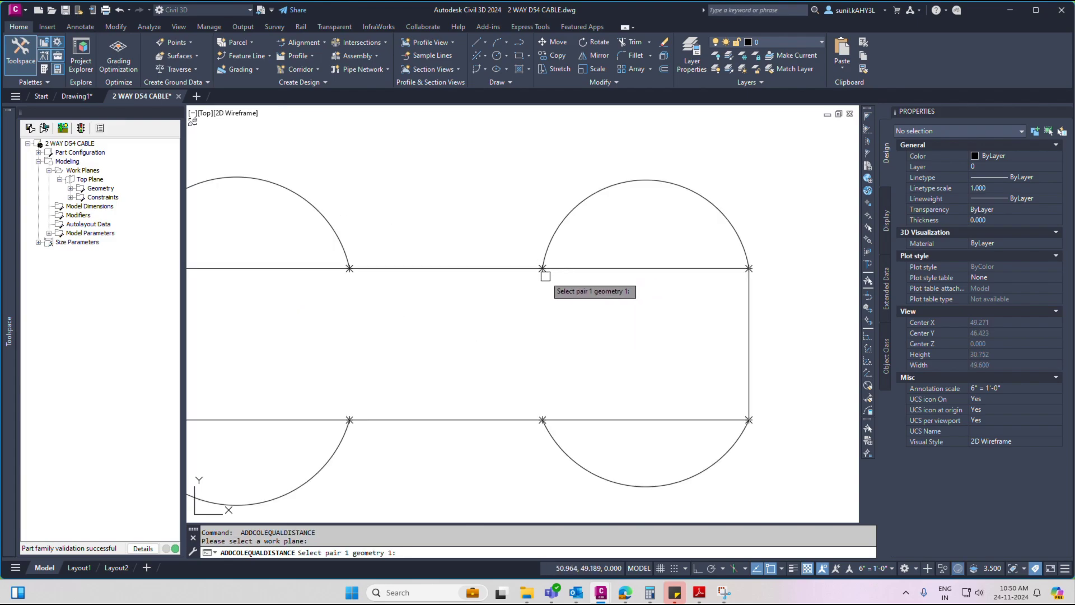
left_click(543, 269)
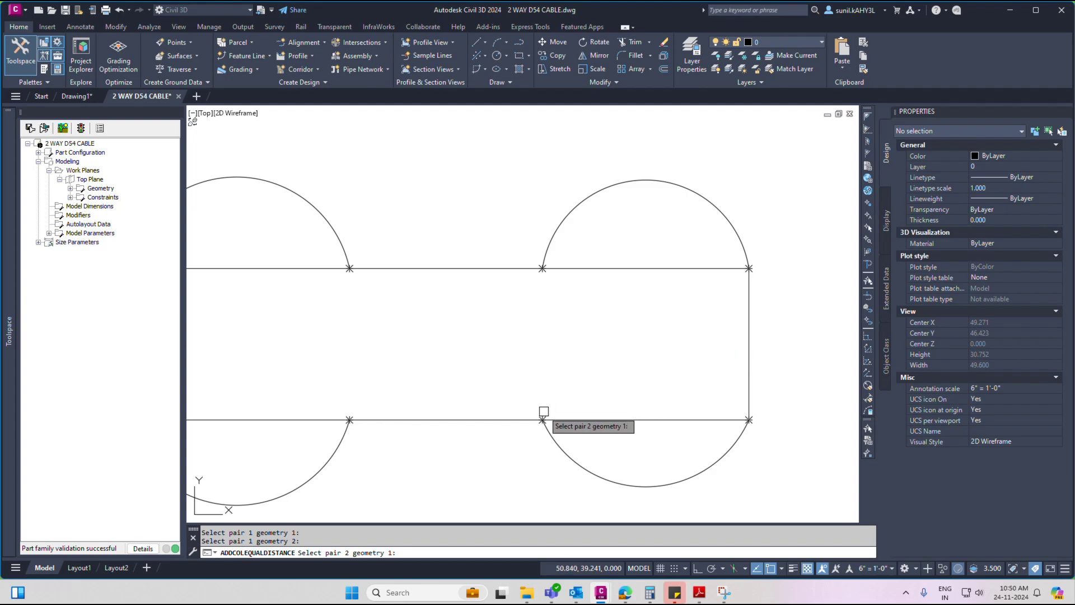
left_click(749, 420)
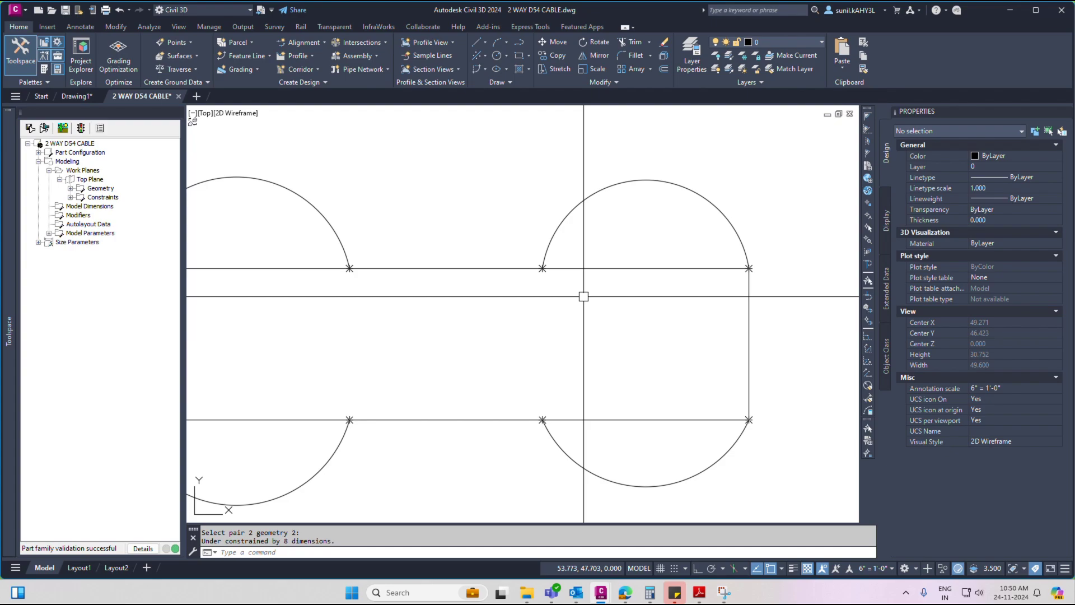
Add an equal distance constraint pairing the rectangle's two left corner points with its two right corner points
scroll(548, 291, "down", 5)
middle_click_drag(493, 295, 456, 327)
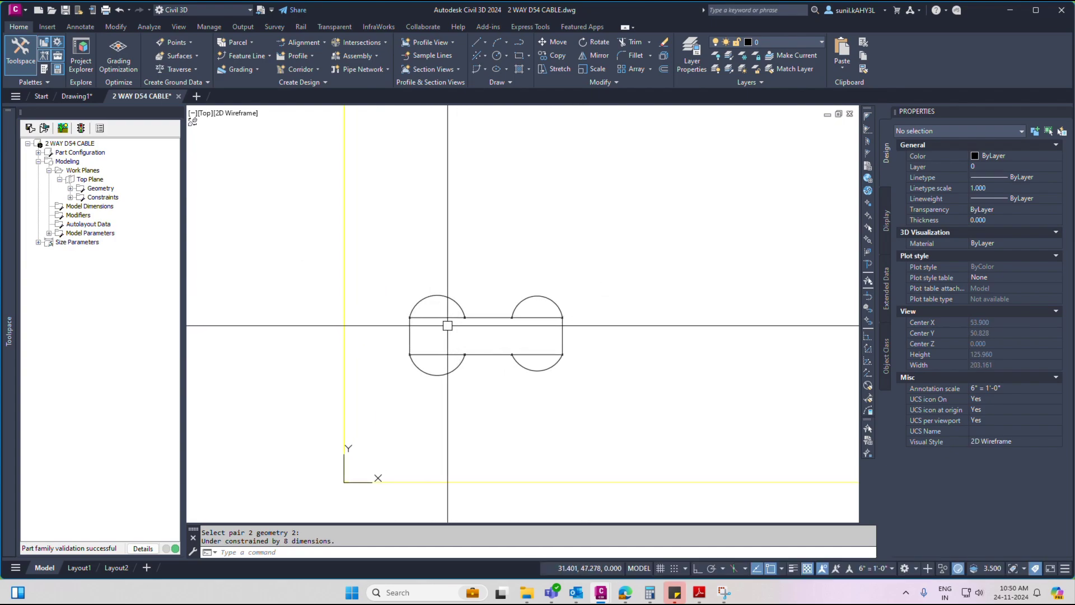
key("Return")
left_click(348, 325)
scroll(403, 330, "up", 6)
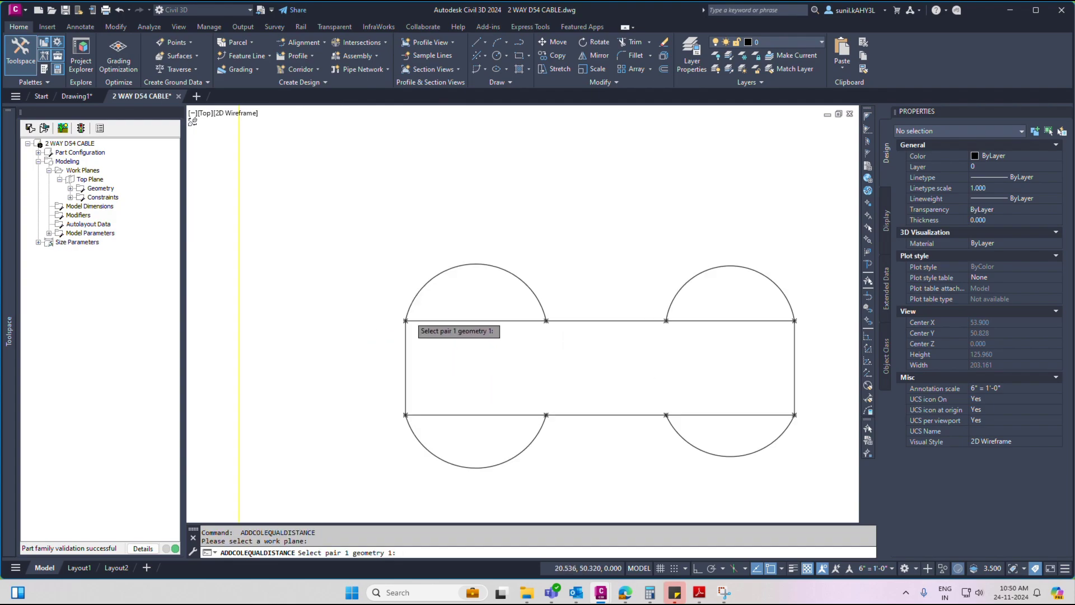
left_click(403, 331)
scroll(395, 269, "down", 6)
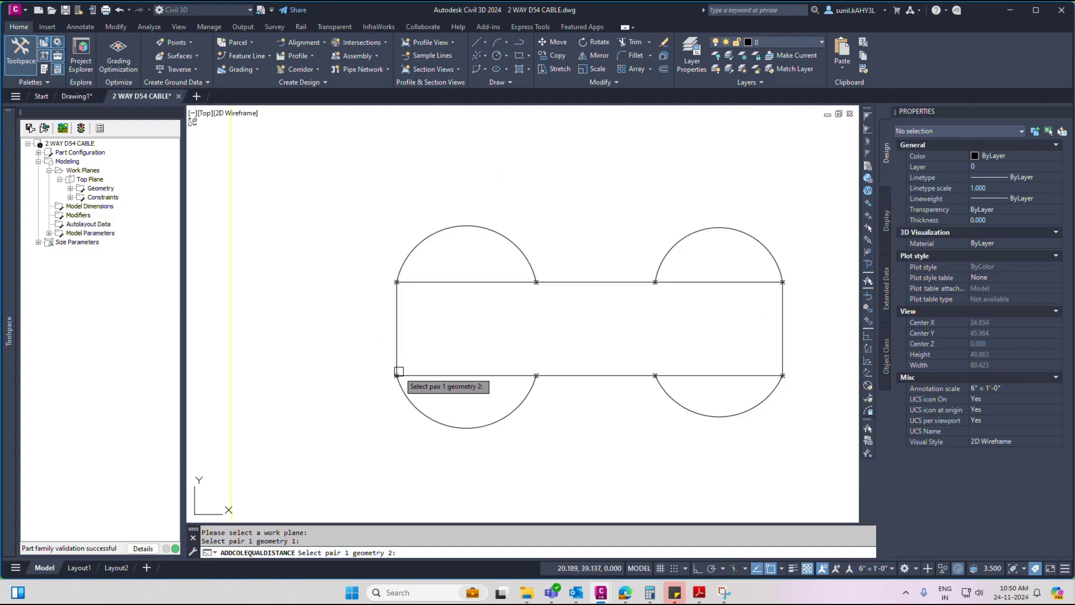
scroll(398, 372, "up", 6)
left_click(398, 376)
scroll(571, 314, "down", 6)
scroll(568, 292, "up", 6)
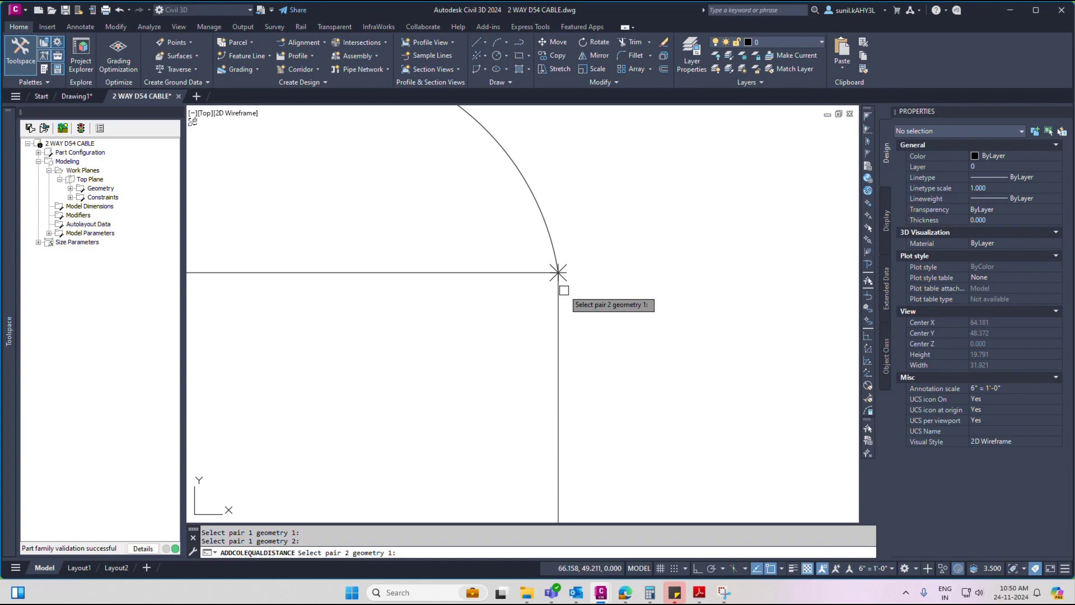
left_click(560, 271)
scroll(570, 282, "down", 6)
scroll(568, 314, "up", 6)
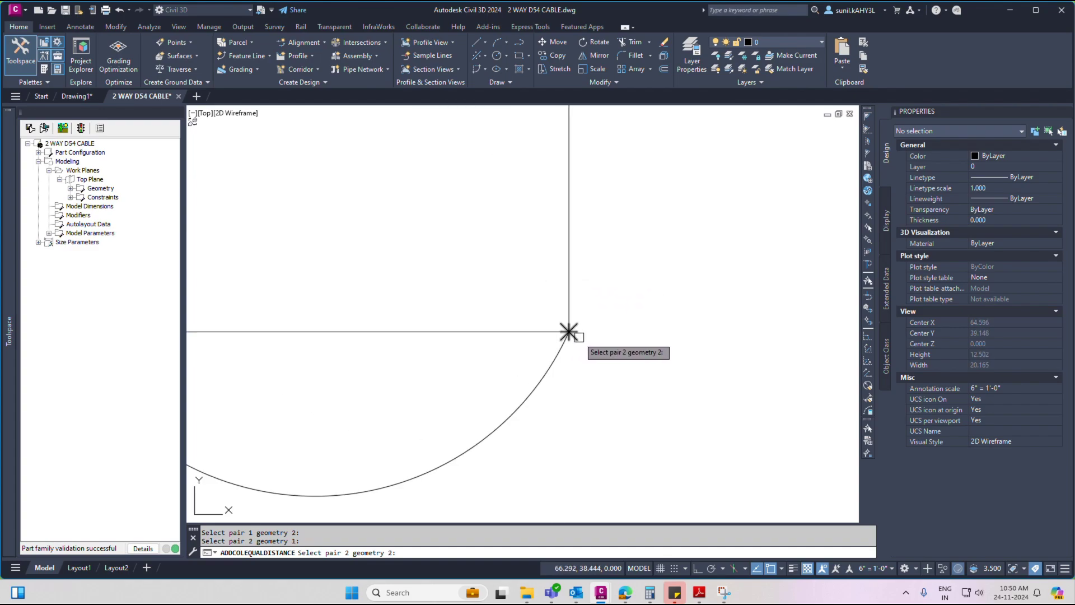
left_click(569, 330)
Add diameter dimensions to the upper-left and upper-right arcs, placing each just above its arc
scroll(515, 295, "down", 7)
middle_click_drag(514, 295, 532, 332)
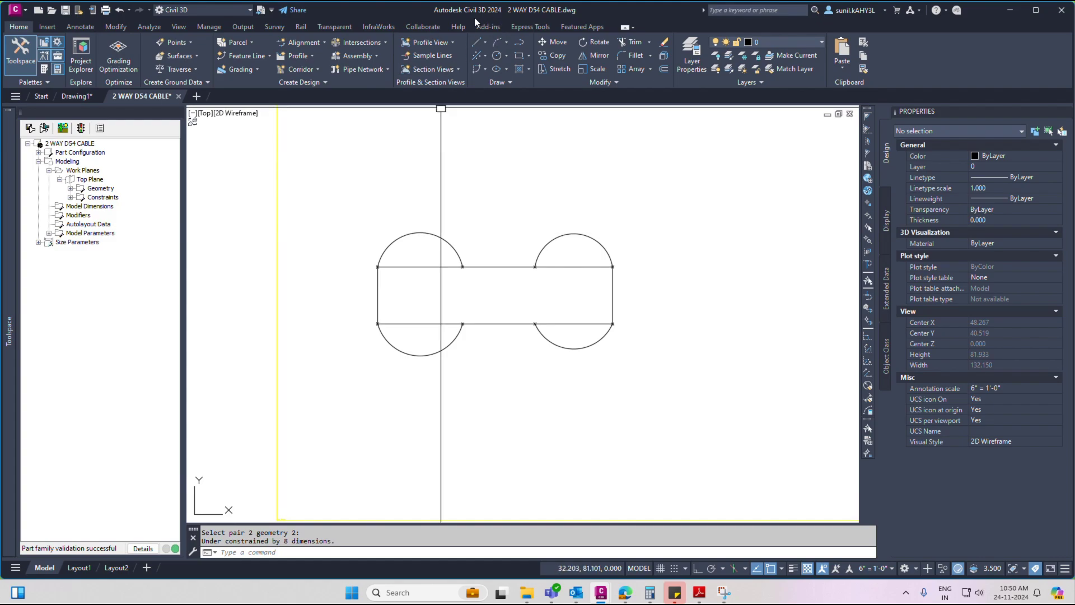
right_click(96, 180)
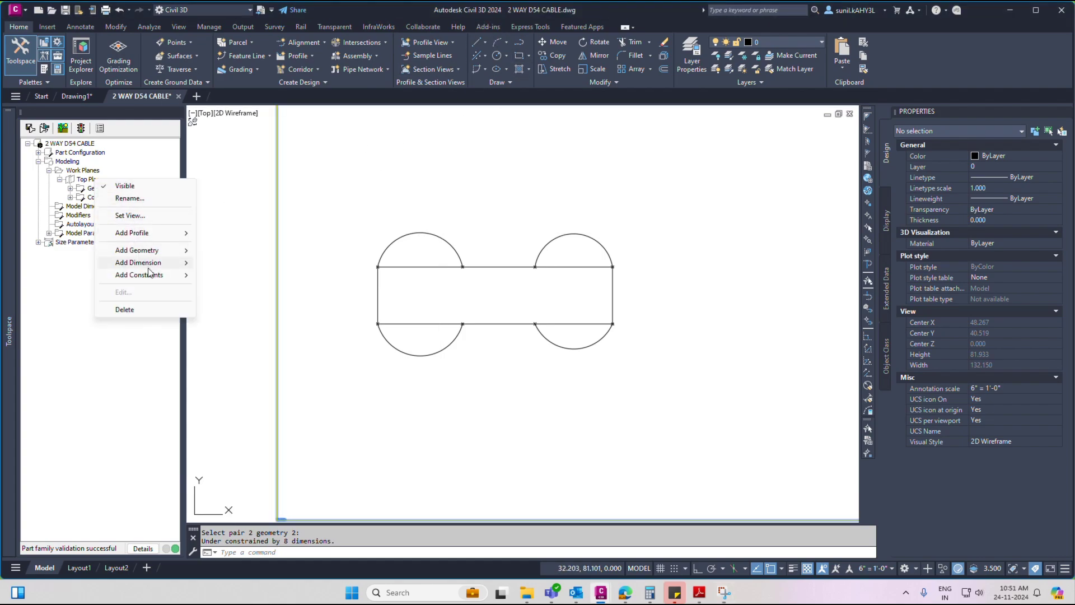
mouse_move(151, 265)
left_click(233, 335)
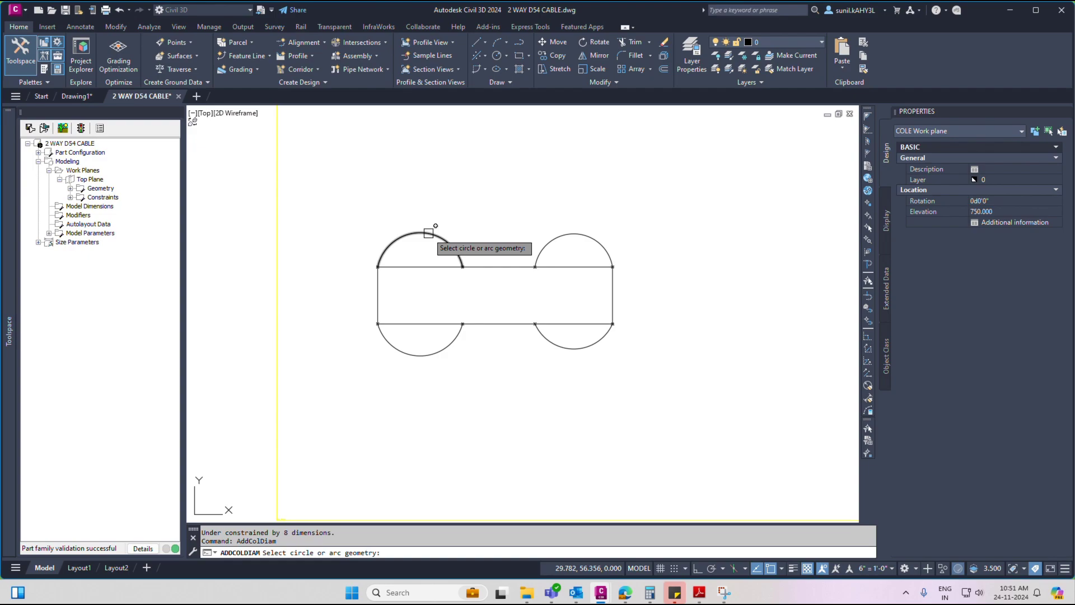
left_click(427, 233)
key("Return")
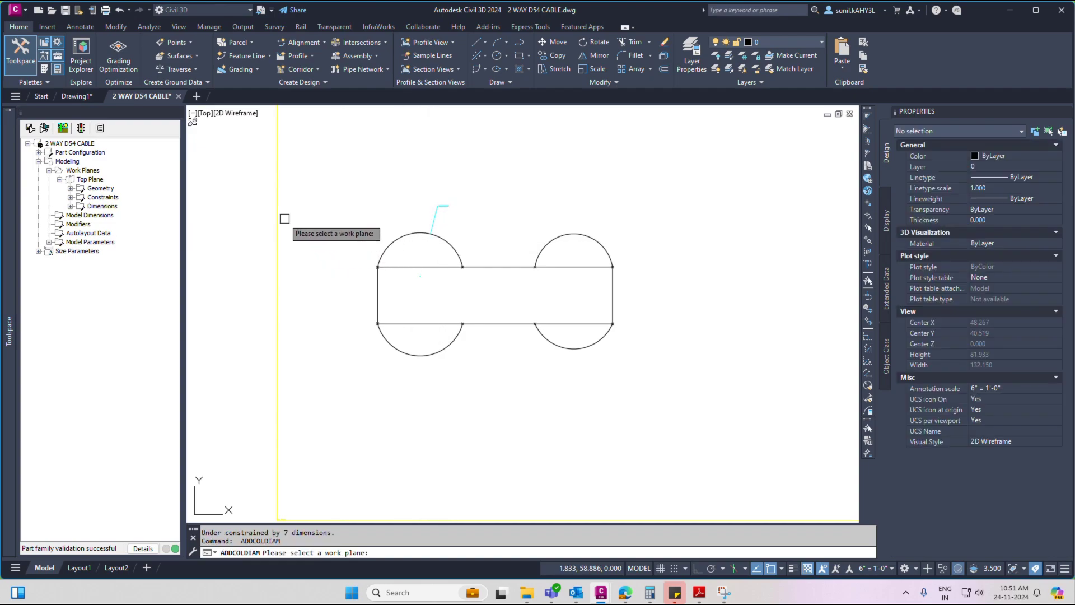
left_click(279, 217)
left_click(578, 234)
left_click(588, 212)
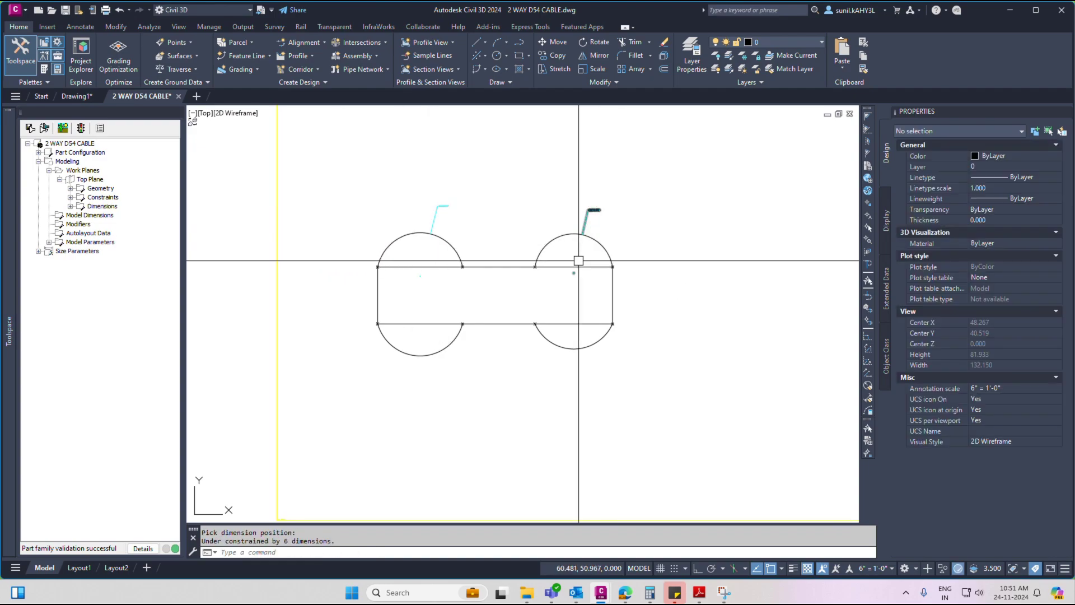
Add equal radius constraints pairing the upper-left arc with the lower-left arc and the upper-right arc with the lower-right arc
right_click(91, 182)
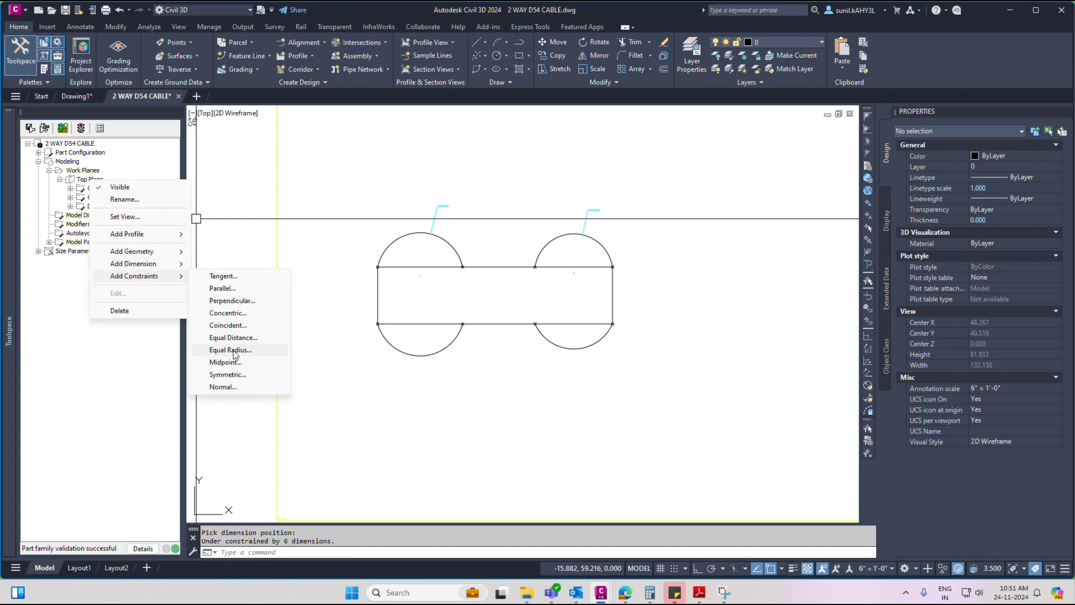
left_click(231, 350)
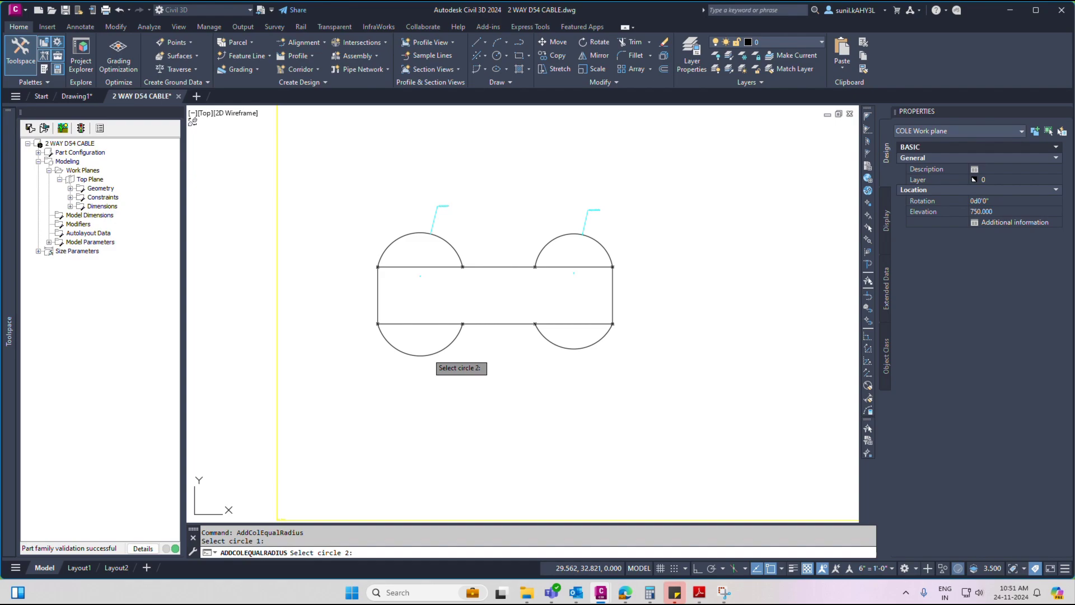
left_click(426, 354)
key("Return")
left_click(277, 313)
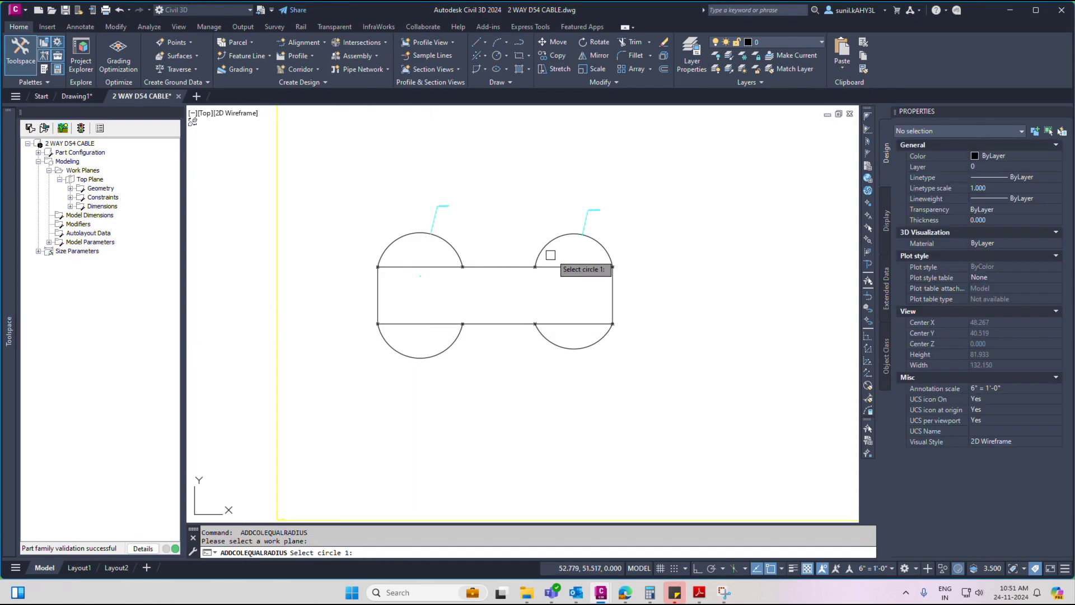
left_click(567, 341)
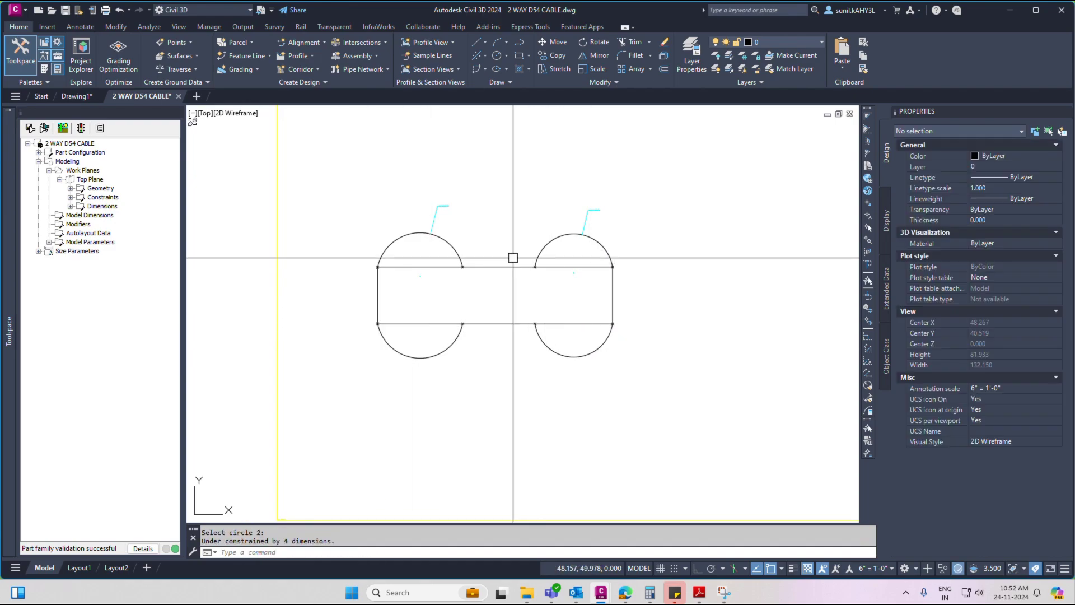
Add a distance dimension between the two endpoints of the upper-left arc, placing it above the arc
right_click(86, 181)
mouse_move(143, 269)
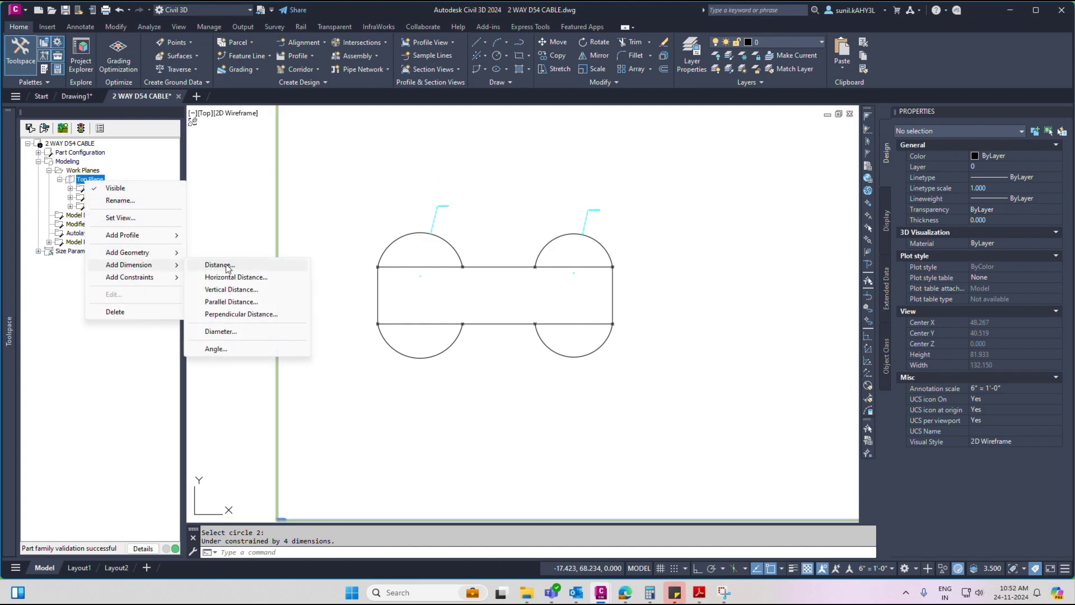
left_click(227, 265)
scroll(372, 265, "up", 6)
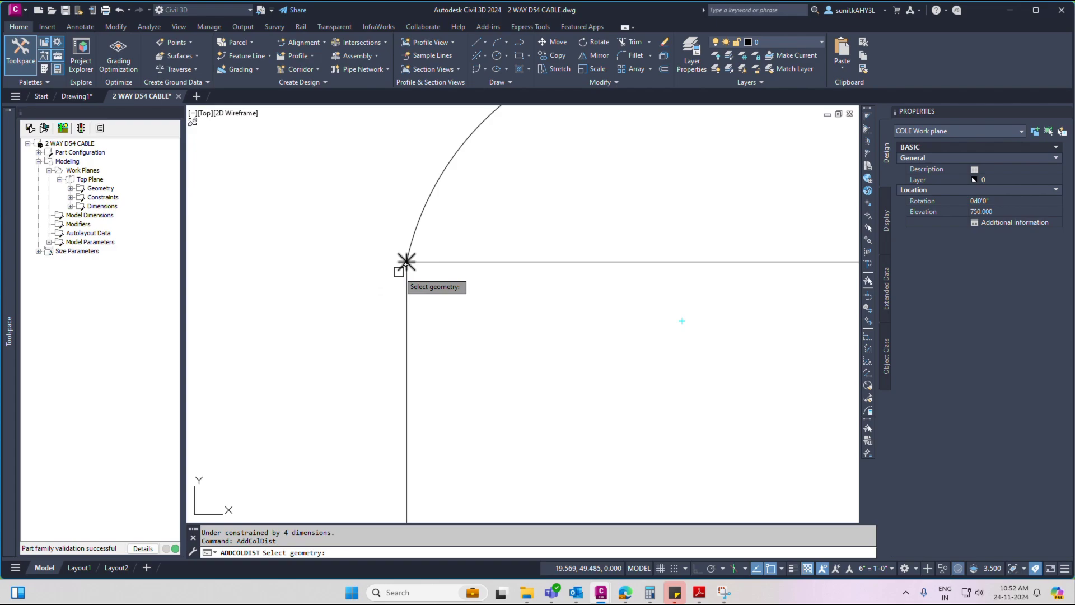
left_click(406, 262)
scroll(466, 290, "down", 5)
scroll(444, 283, "up", 5)
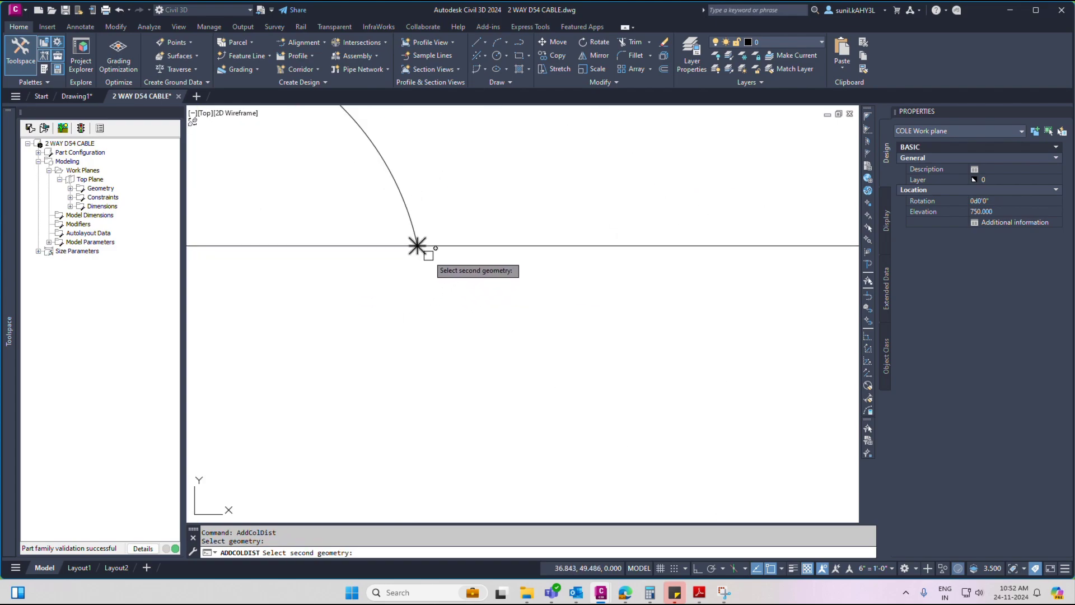
left_click(418, 246)
scroll(432, 242, "down", 4)
left_click(425, 221)
Add a distance dimension between the two endpoints of the upper-right arc, placing it above the arc
key("Return")
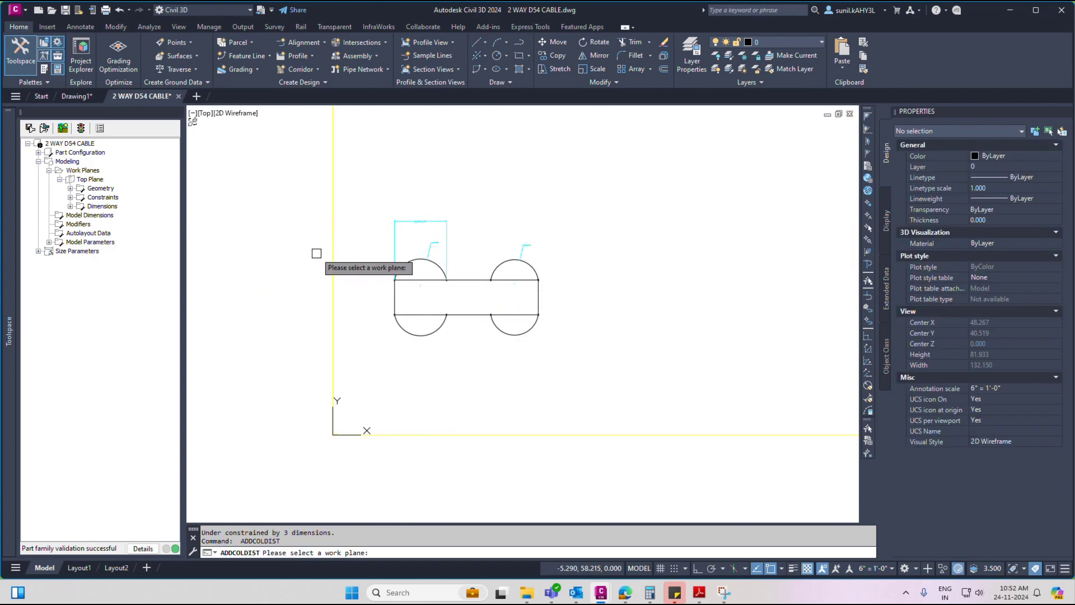
left_click(331, 262)
scroll(492, 297, "up", 6)
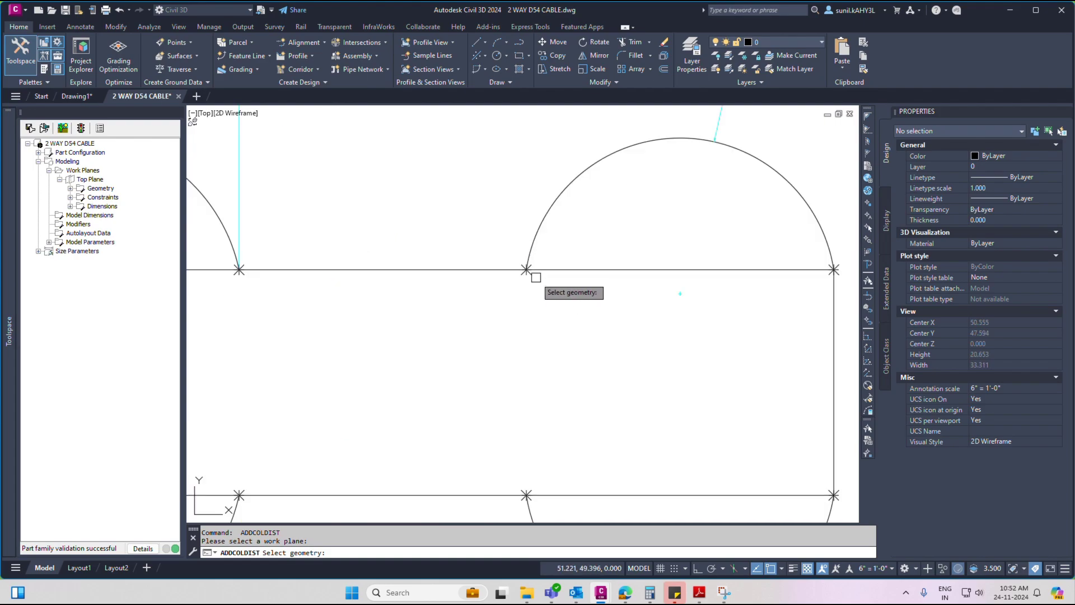
scroll(598, 293, "down", 4)
scroll(560, 286, "up", 6)
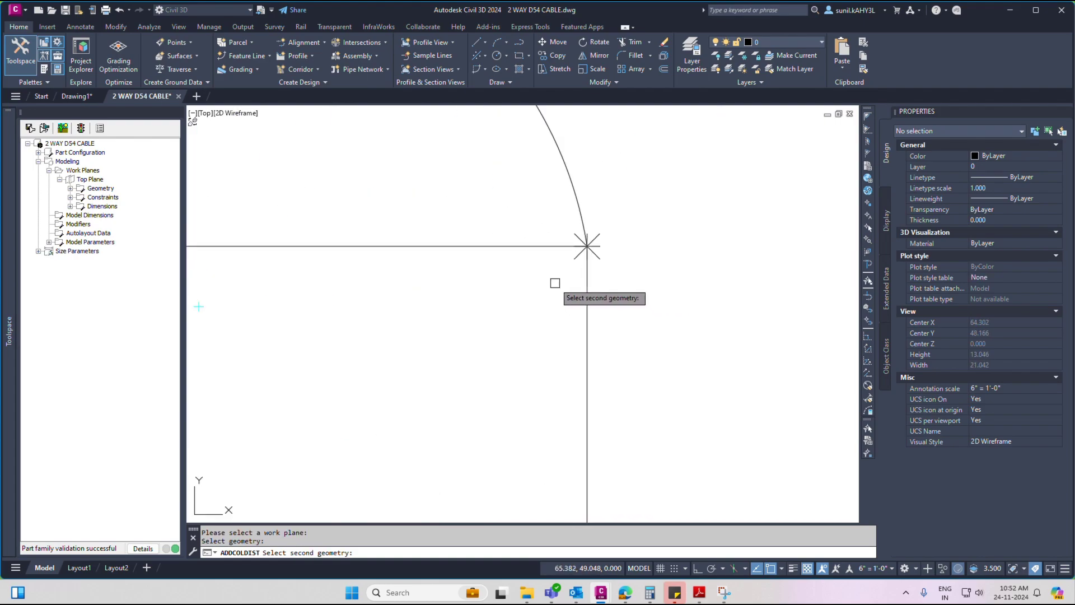
left_click(587, 246)
scroll(516, 241, "down", 6)
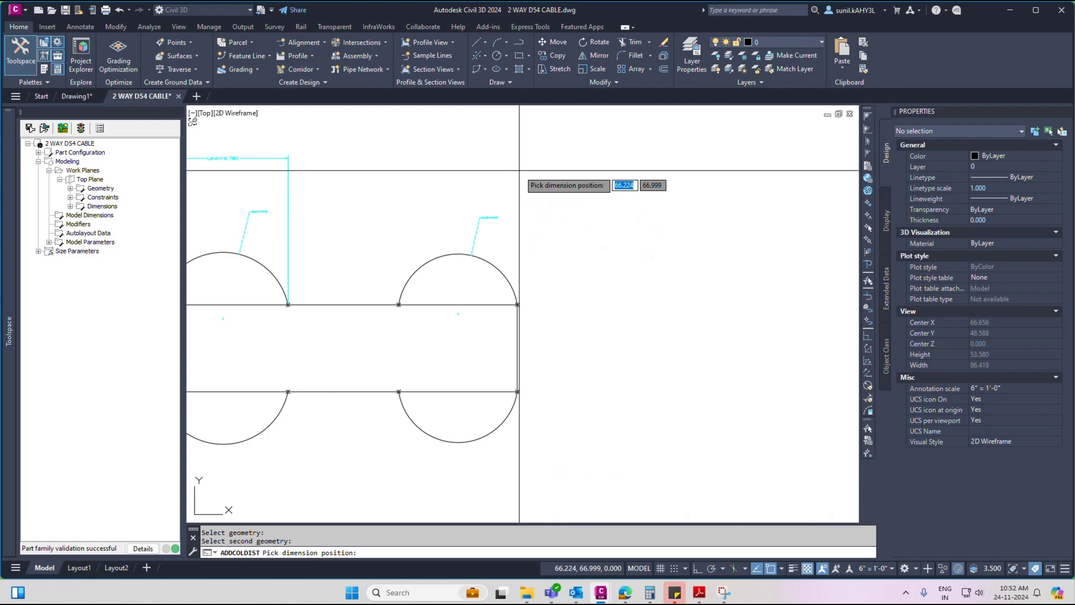
left_click(519, 170)
Add a distance dimension across the upper edge's middle segment between the two arcs, placing it above the other dimensions
key("Return")
scroll(372, 247, "down", 4)
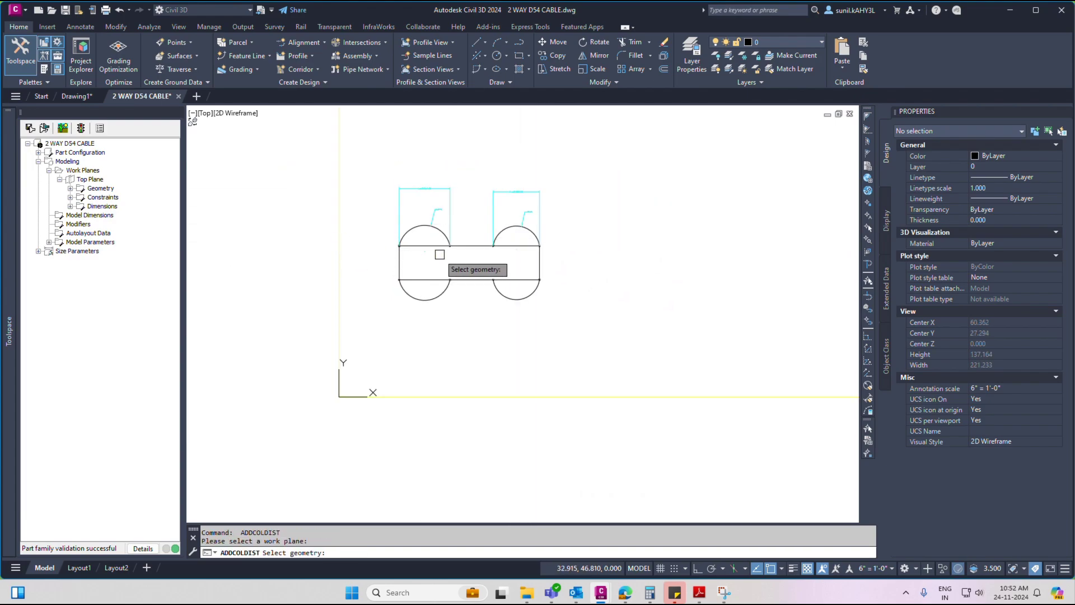
scroll(439, 255, "up", 5)
left_click(434, 252)
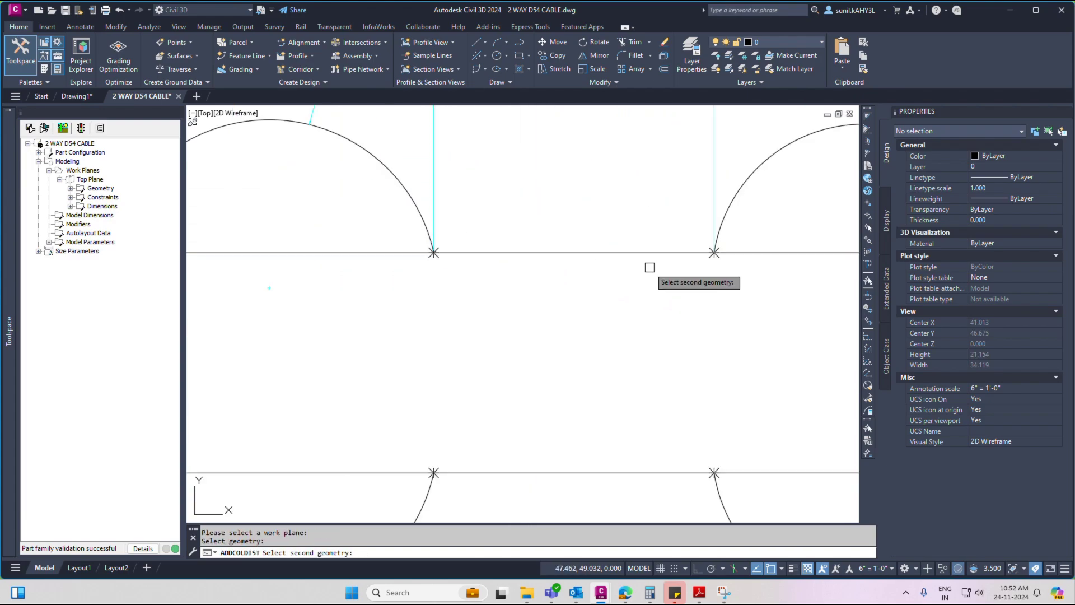
left_click(714, 252)
scroll(583, 278, "down", 5)
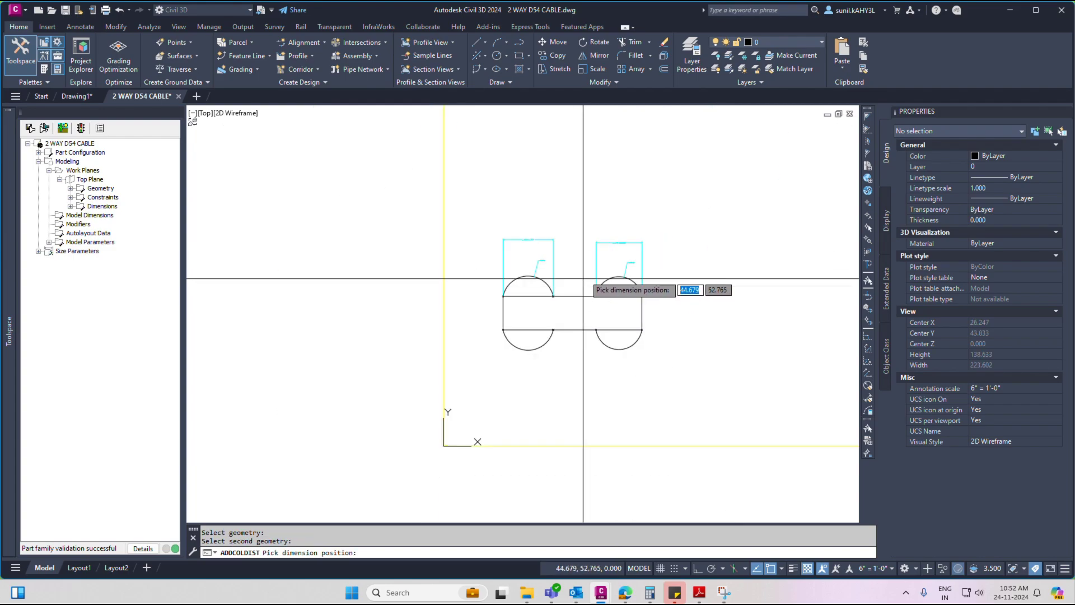
left_click(579, 227)
Add a distance dimension between the rectangle's two left corner points, placing it to the left of the profile
key("Return")
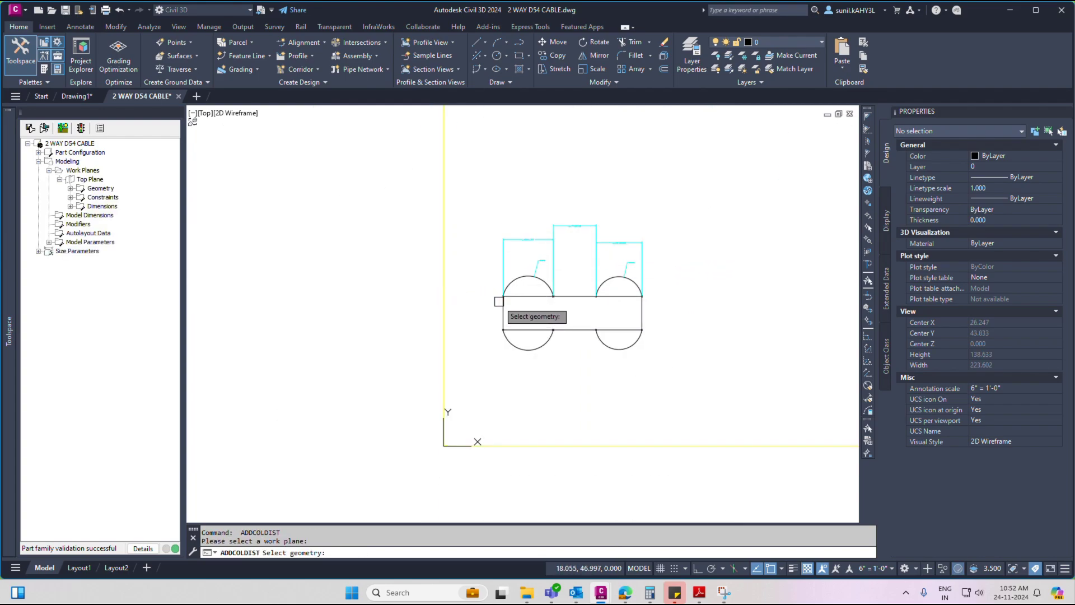
scroll(495, 301, "up", 5)
left_click(516, 283)
scroll(490, 308, "down", 3)
scroll(498, 416, "up", 2)
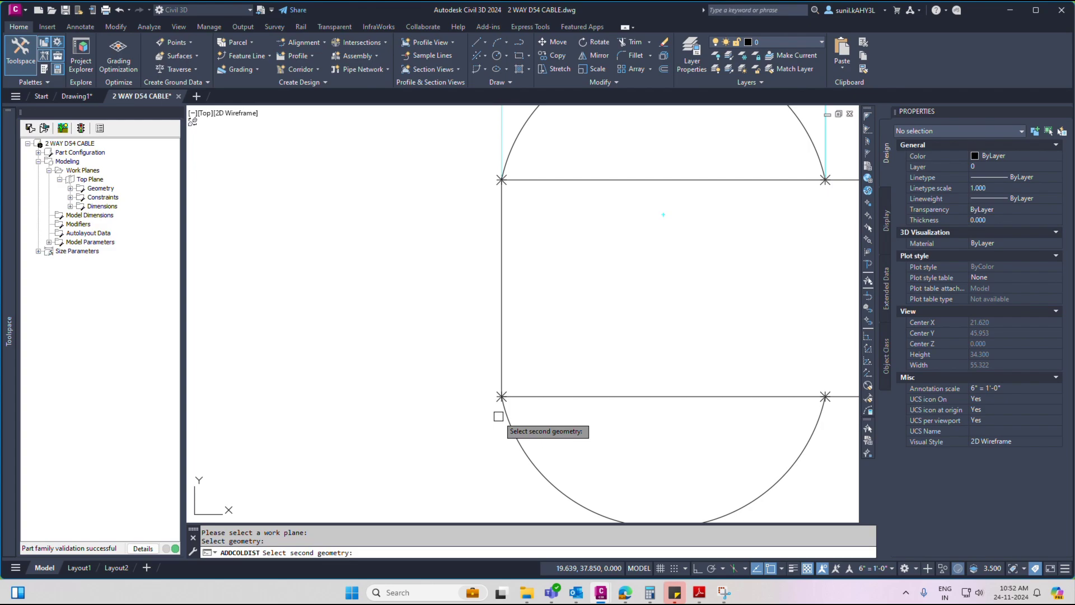
scroll(498, 416, "up", 2)
left_click(504, 349)
scroll(504, 336, "down", 3)
left_click(469, 317)
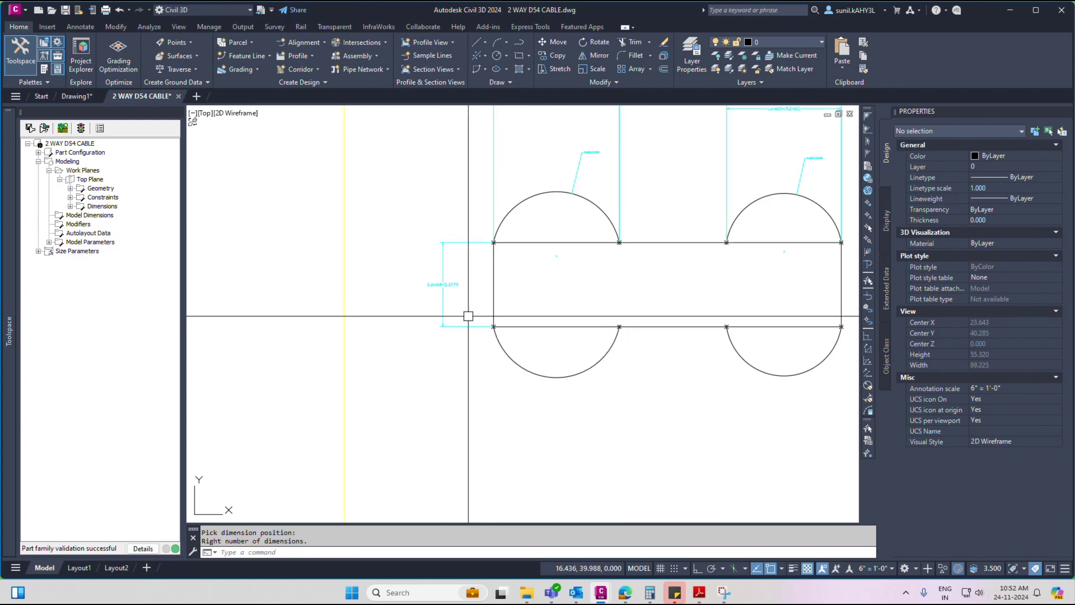
Open the model parameters for editing and set the wall thickness WTh to 0.001
scroll(504, 325, "down", 4)
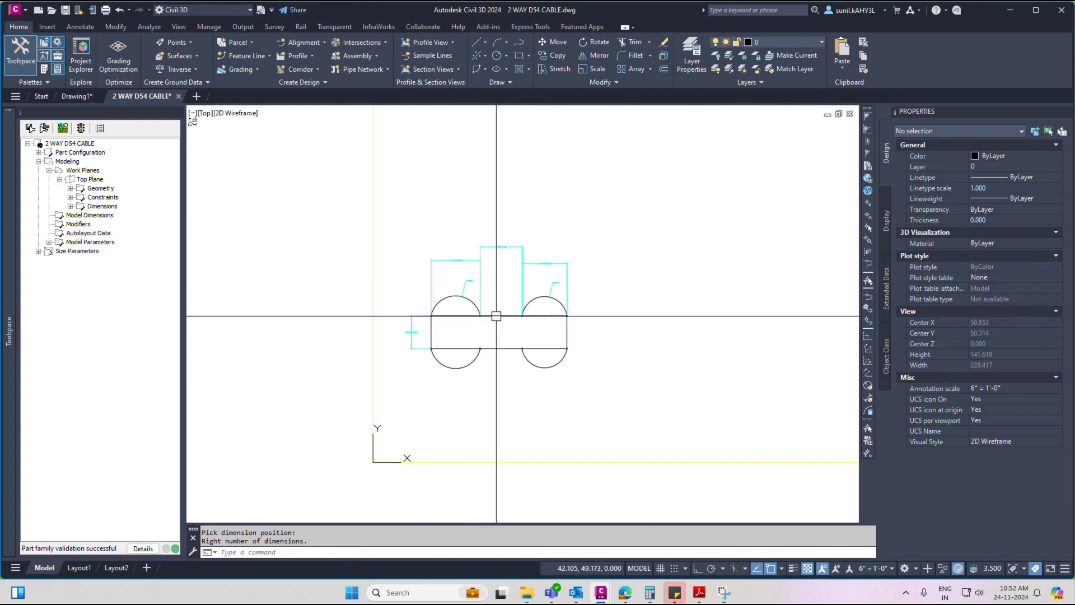
scroll(535, 336, "up", 2)
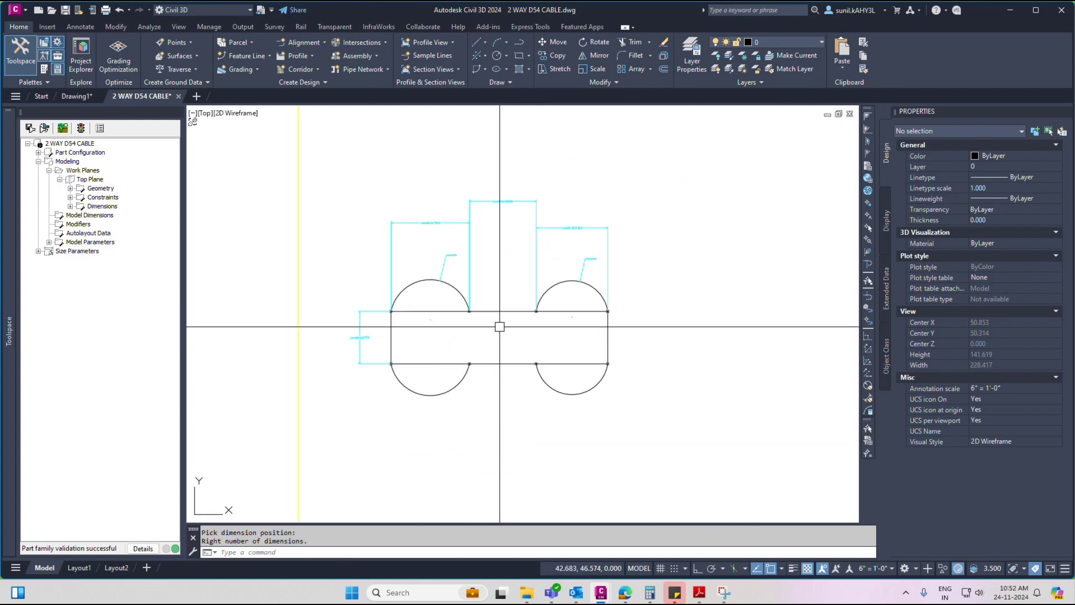
right_click(86, 242)
left_click(114, 252)
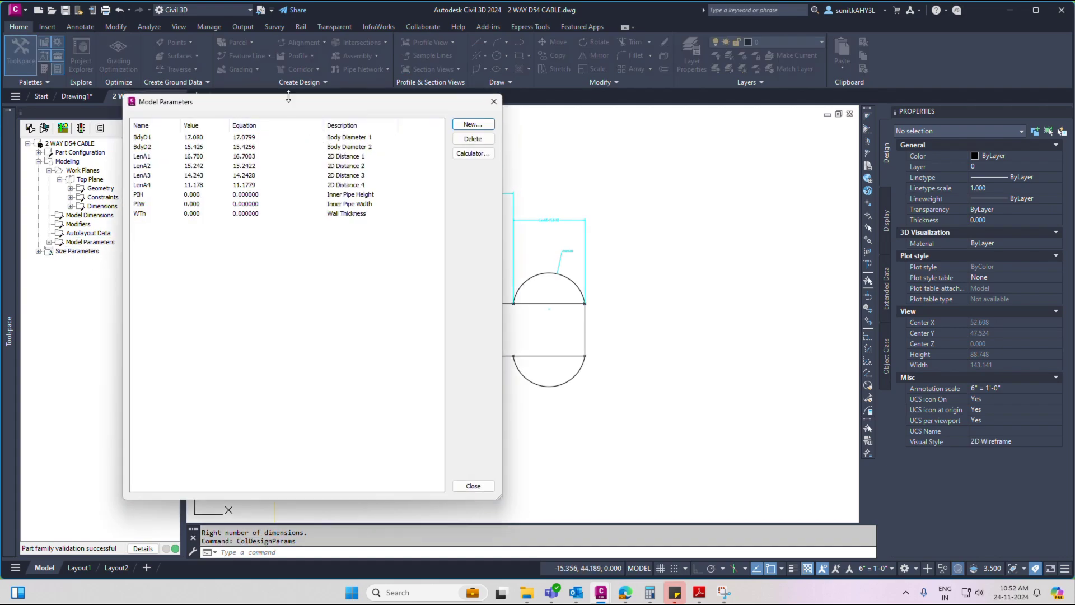
left_click_drag(289, 96, 288, 114)
double_click(239, 231)
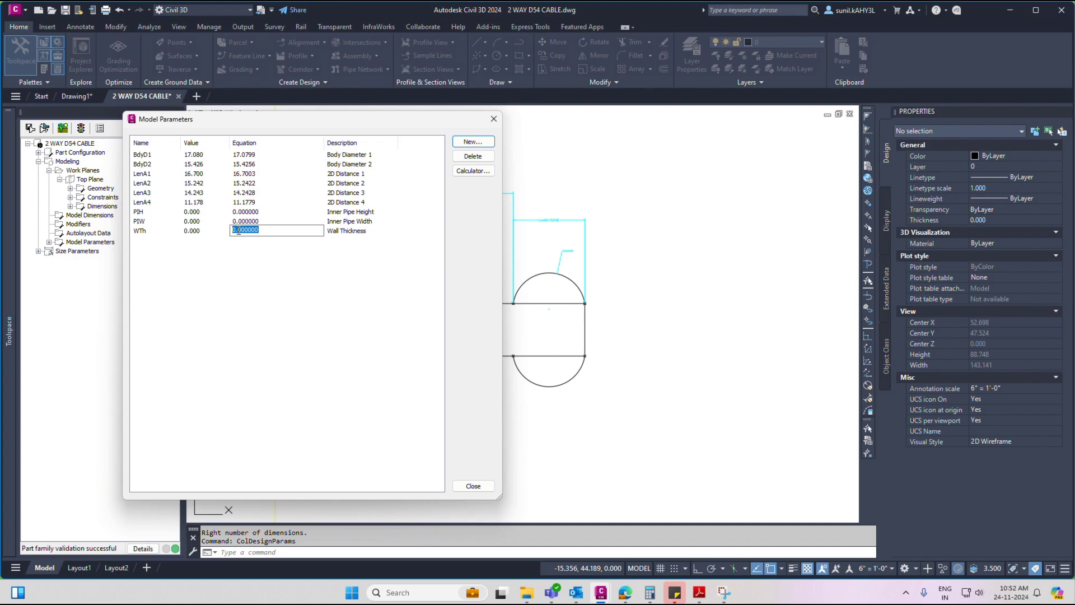
type("0.1")
key("Return")
double_click(238, 231)
key("Return")
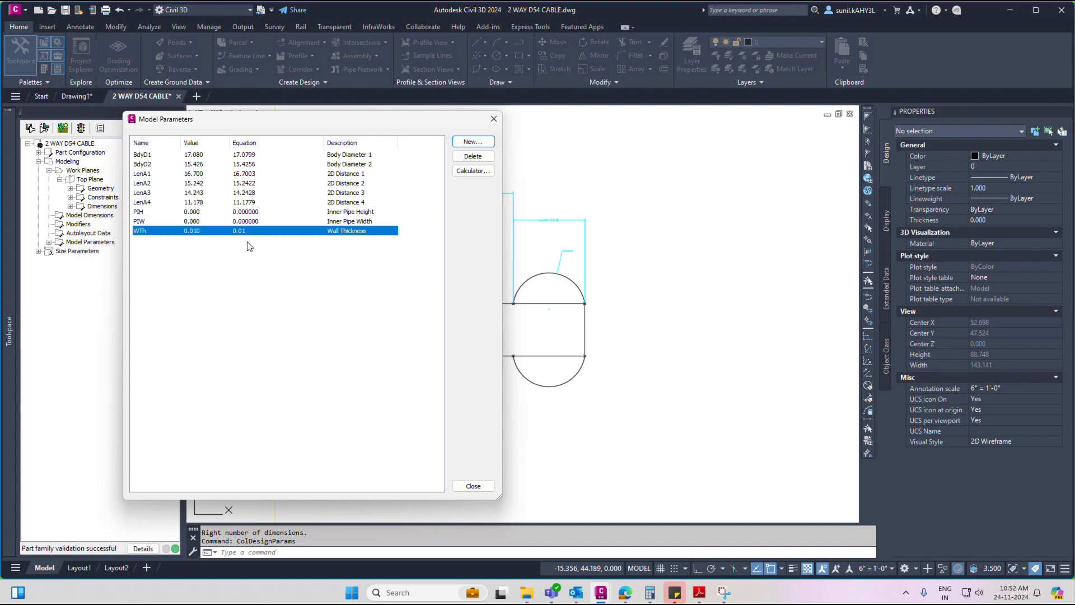
Set the inner pipe width PIW to 96.5 and the inner pipe height PIH to 57
double_click(246, 221)
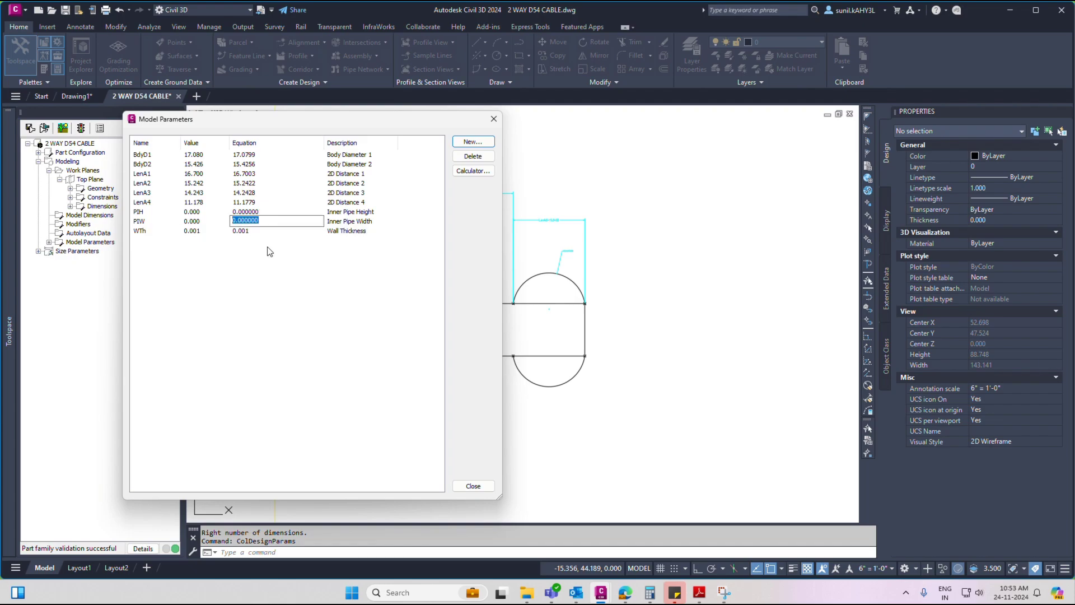
type("96.5")
key("Return")
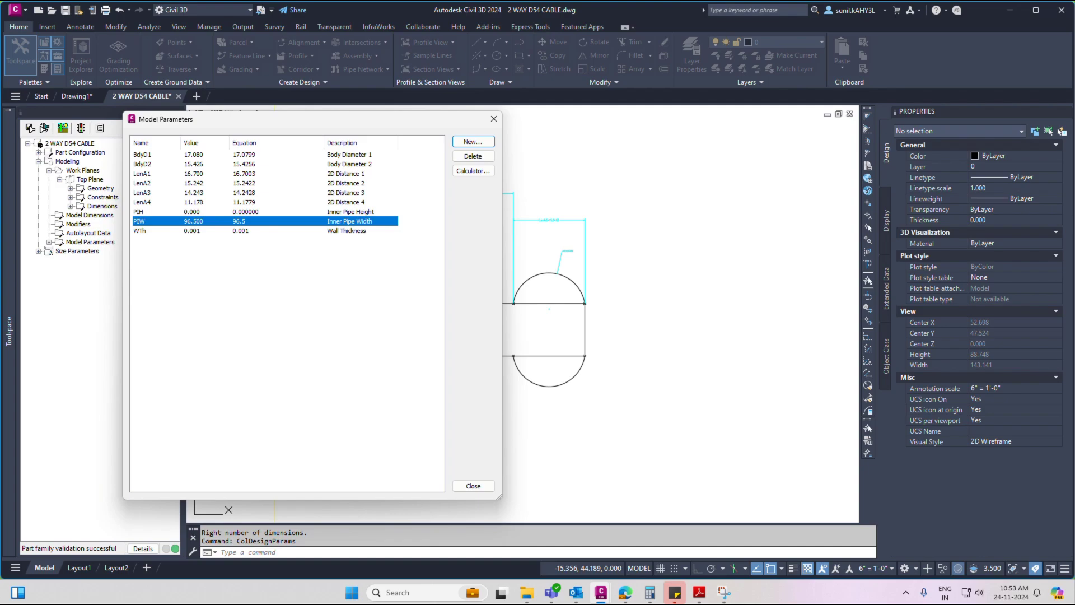
double_click(245, 211)
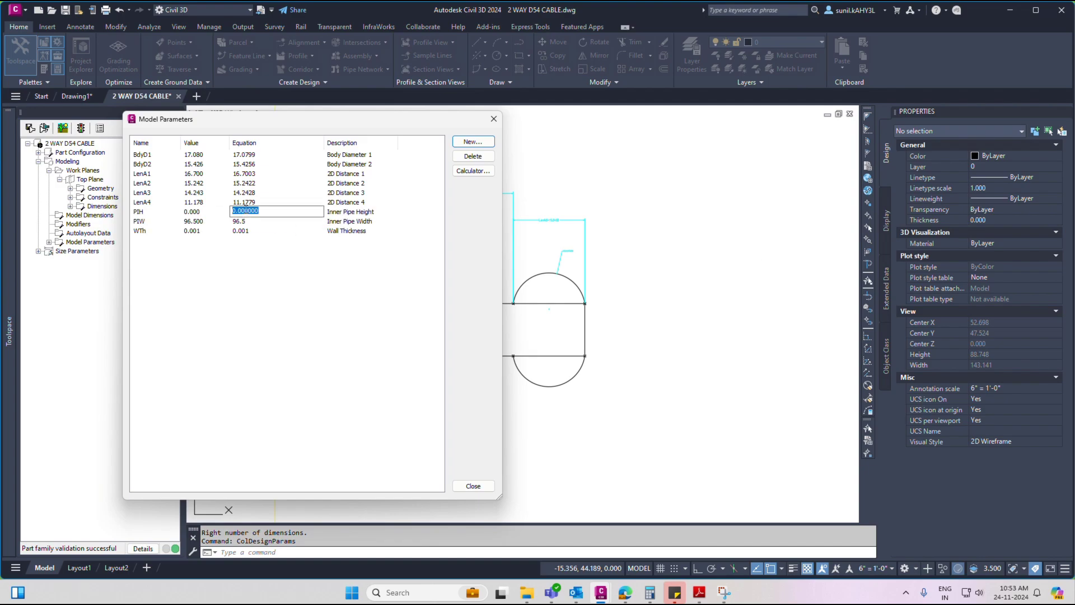
type("57")
key("Return")
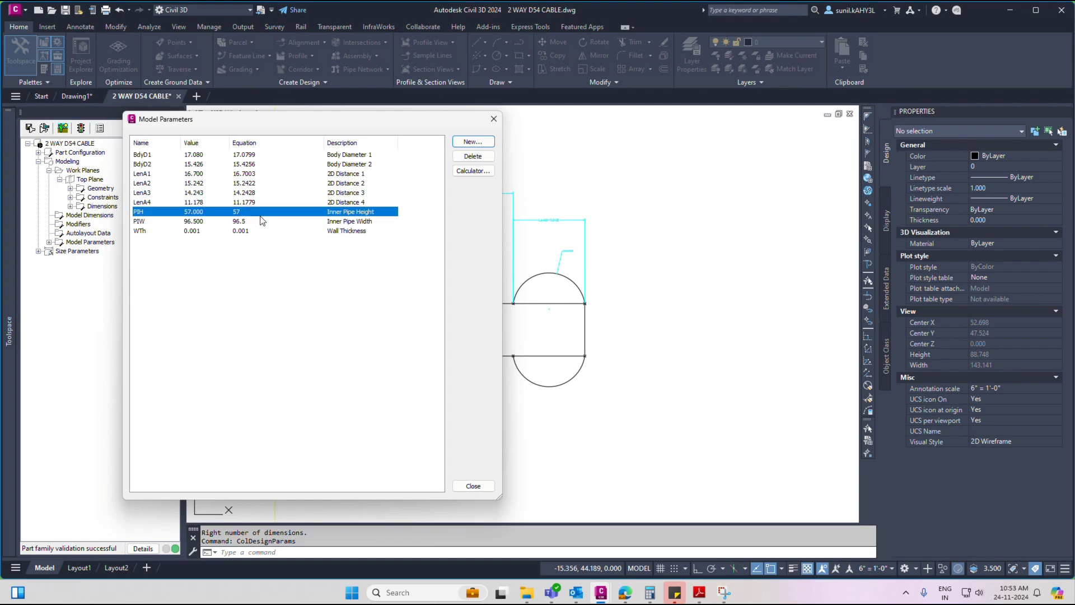
Set the equation of body diameter BdyD1 to PIW
double_click(243, 154)
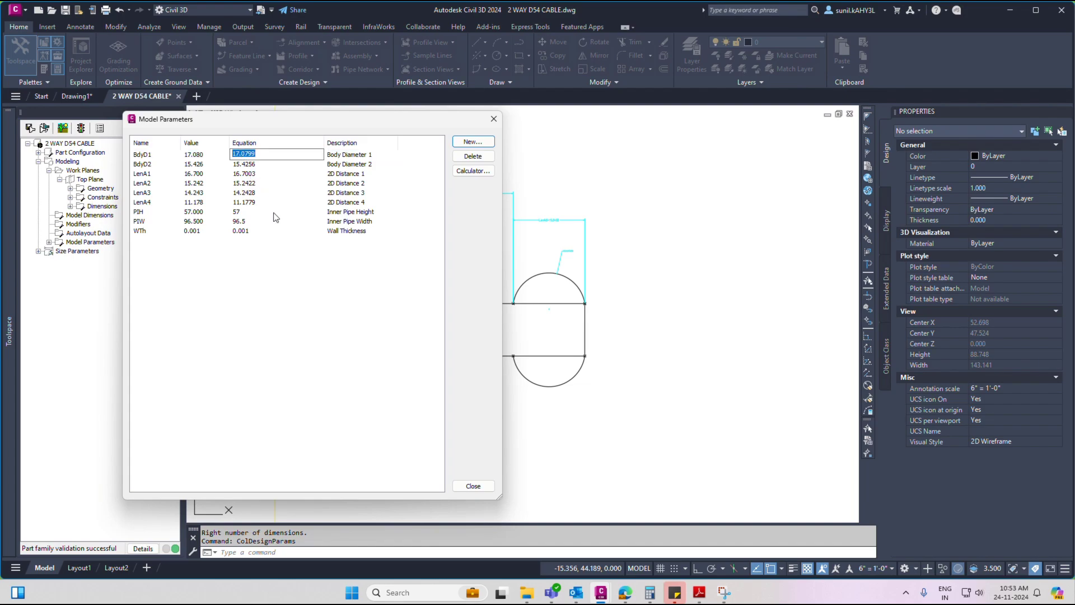
type("pPIH")
key("Return")
key("Return")
double_click(248, 154)
type("PIW")
key("Return")
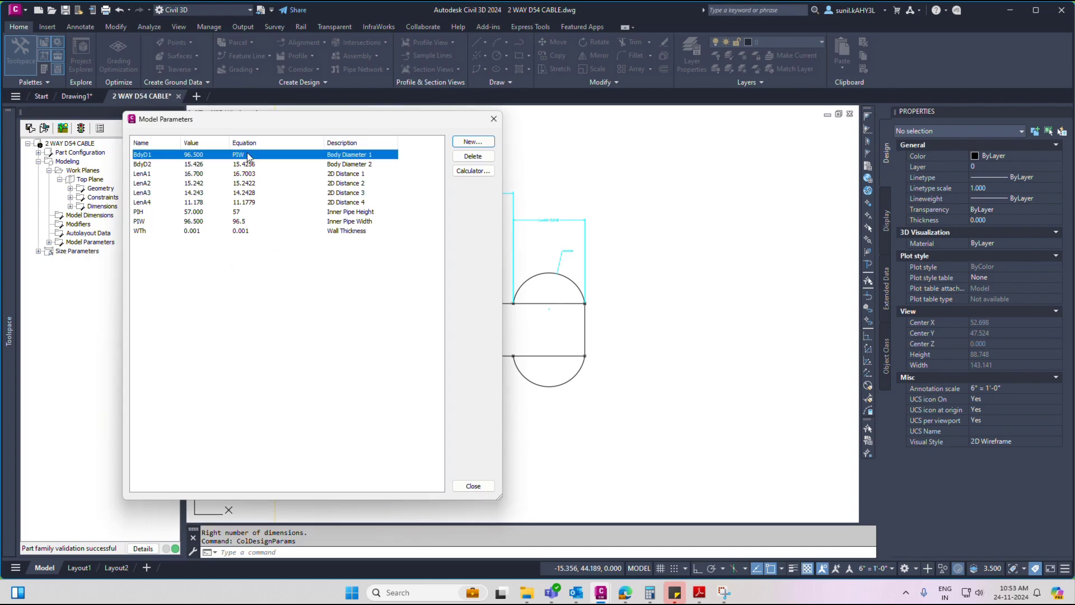
Set the equation of body diameter BdyD2 to the variable BdyD1 using the equation calculator
double_click(236, 165)
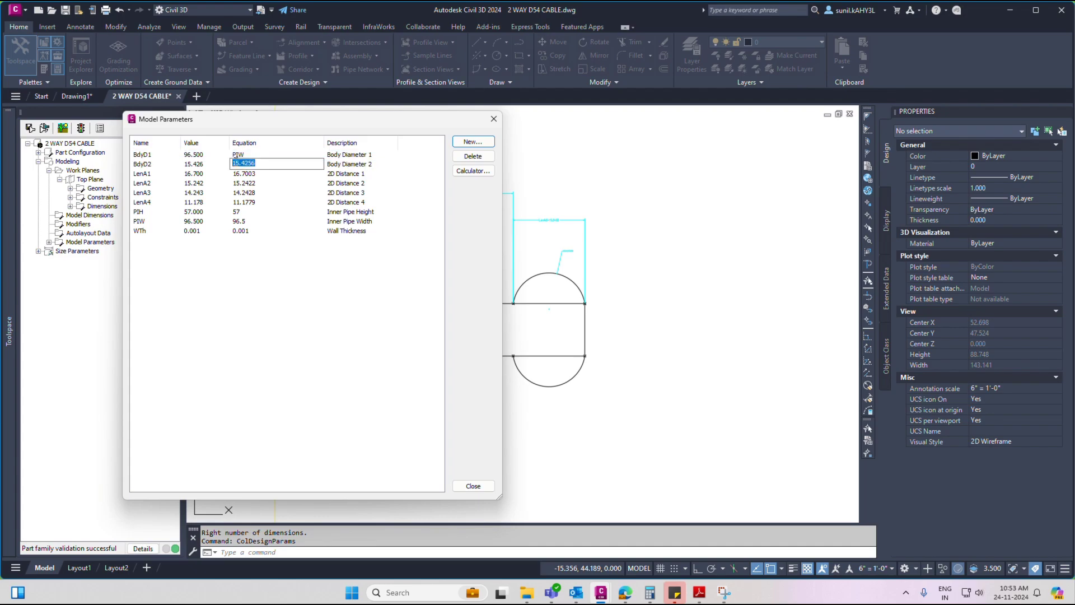
key("Return")
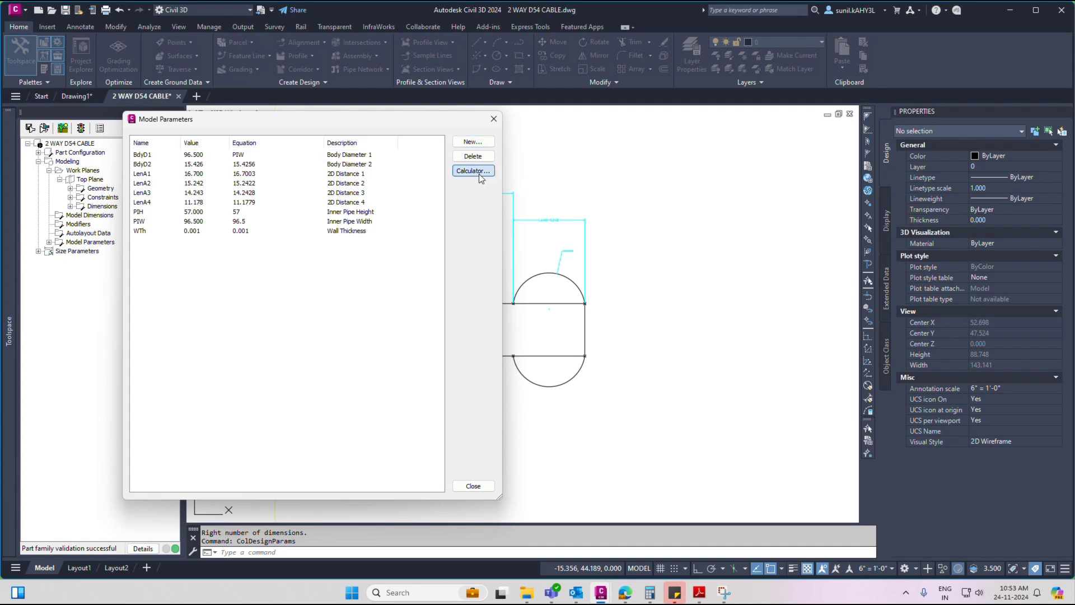
left_click(473, 170)
left_click(318, 289)
left_click(373, 290)
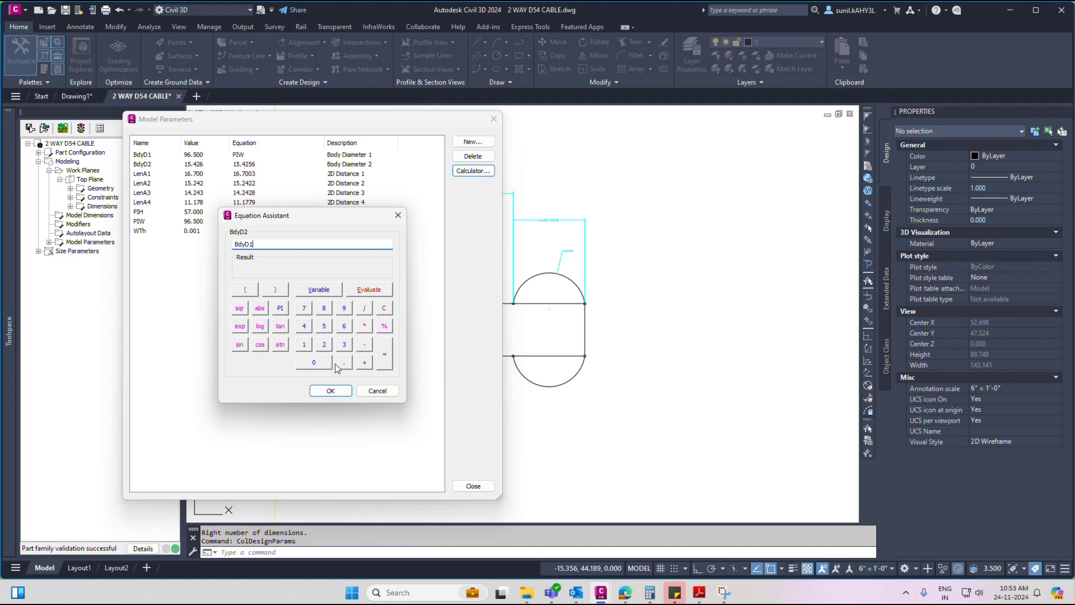
left_click(331, 391)
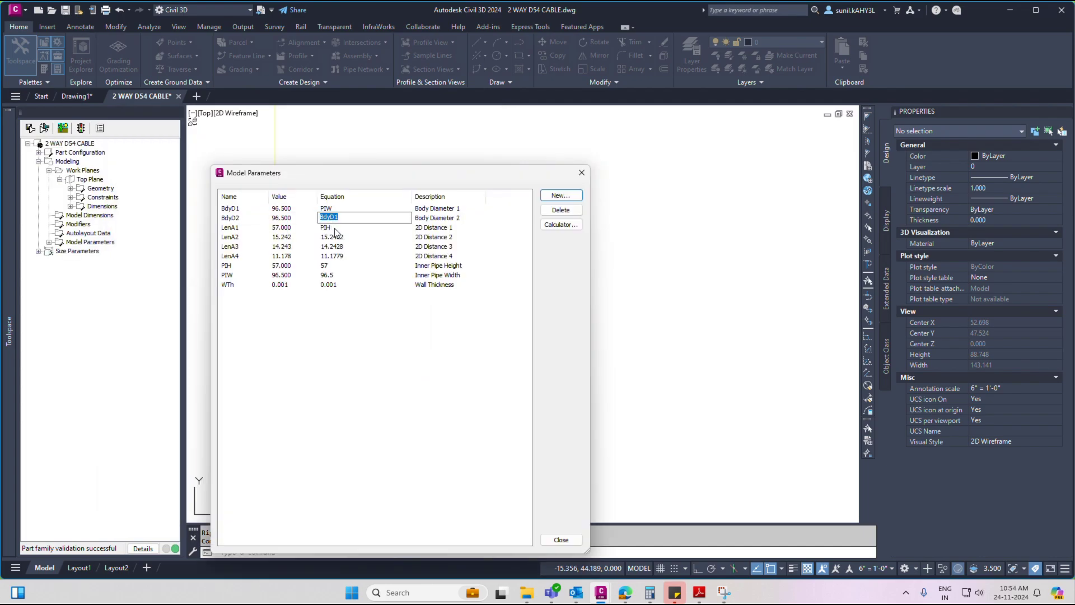
Set the equations of the 2D distances LenA1 and LenA2 to BdyD1
left_click(336, 228)
left_click(336, 228)
type("BdyD1")
left_click(338, 236)
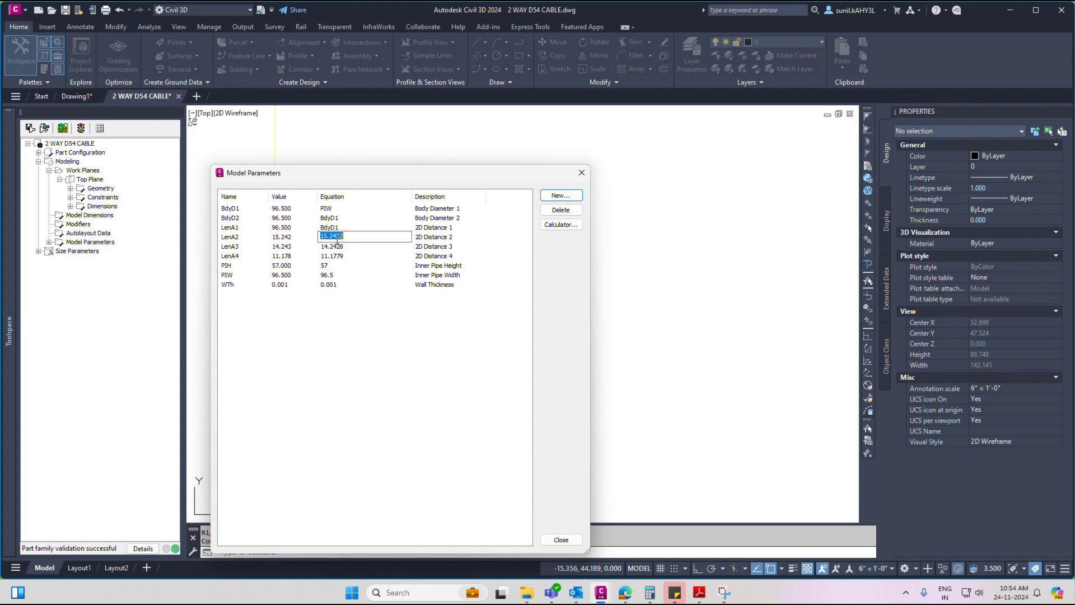
type("BdyD1")
Set the equation of the 2D distance LenA3 to PIH
left_click(336, 250)
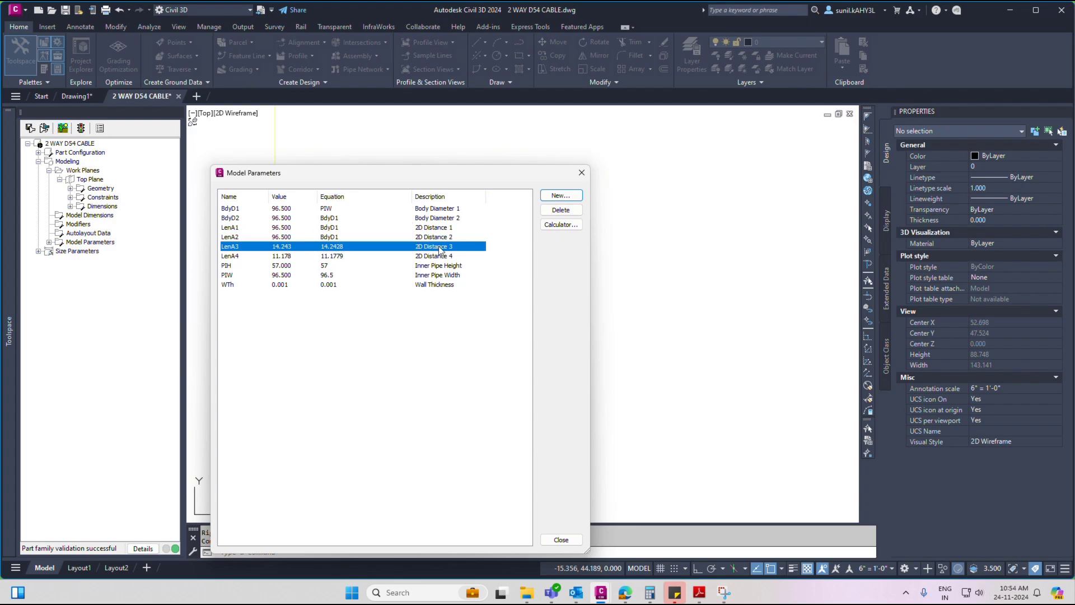
left_click(323, 247)
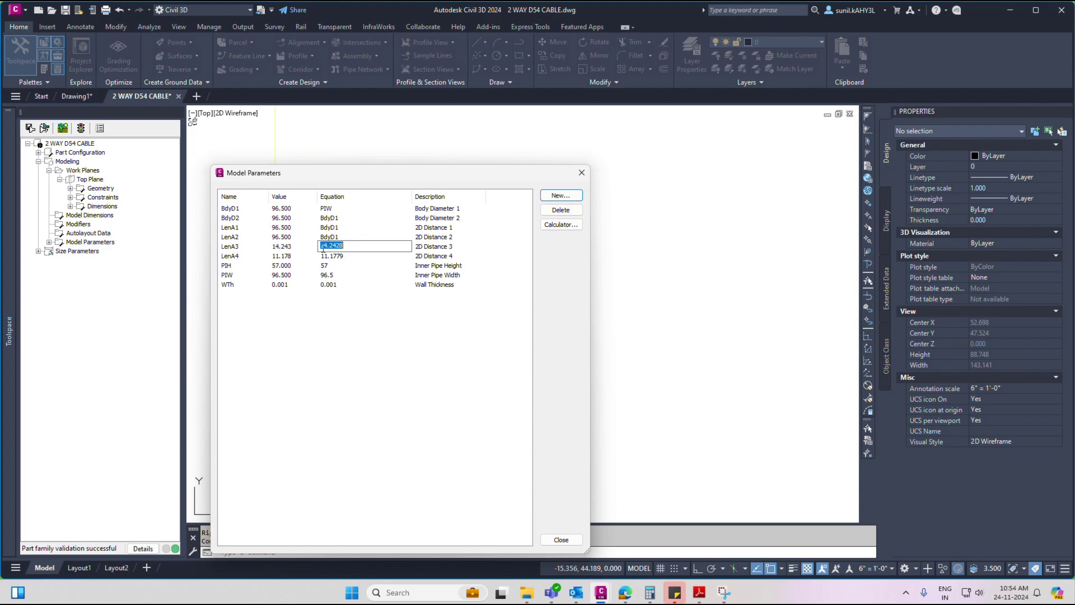
type("PUH")
key("Return")
key("Return")
type("PIH")
key("Return")
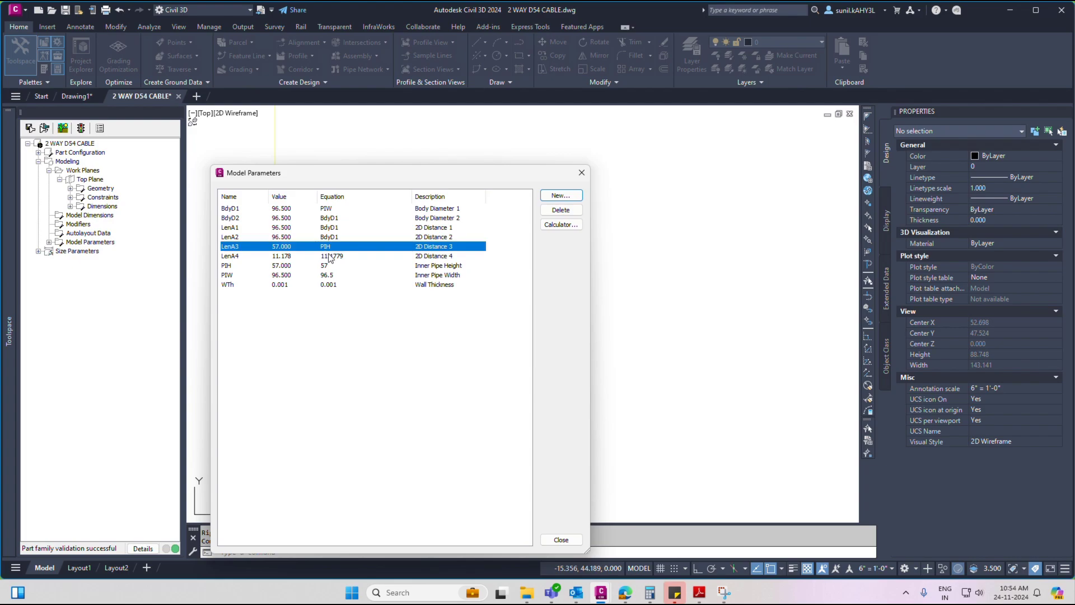
Set the equation of the 2D distance LenA4 to WTh and close the model parameters
left_click(377, 256)
left_click(332, 257)
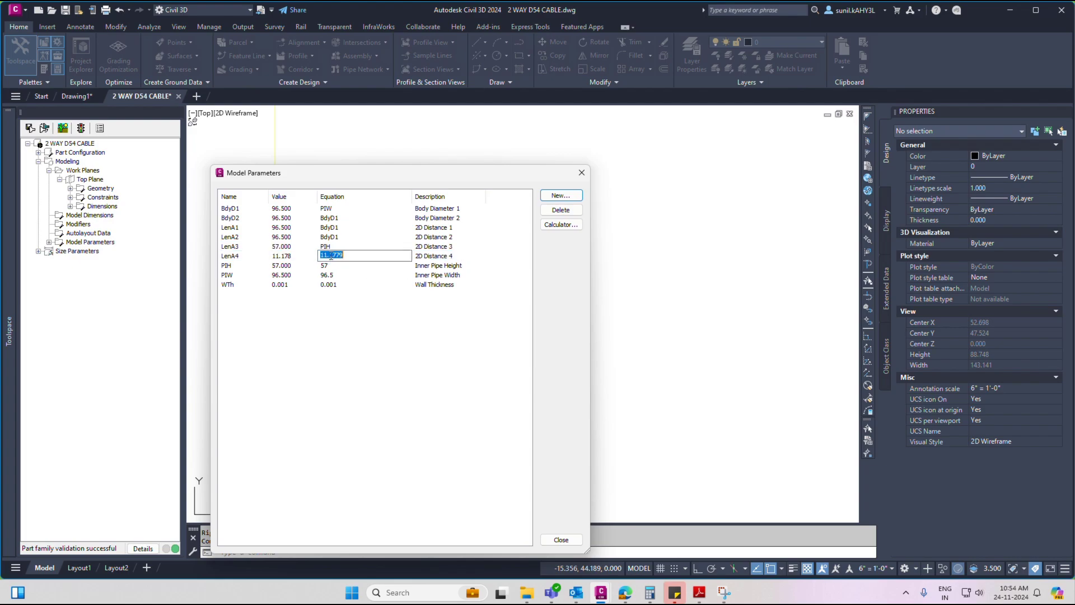
type("WTh")
key("Return")
left_click(561, 539)
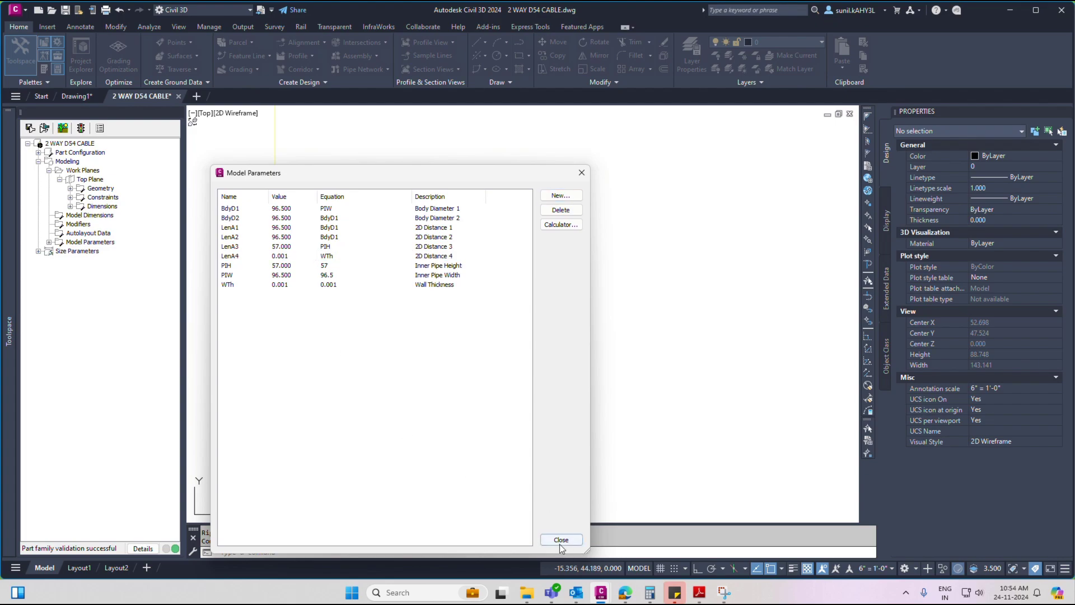
Hide the first 2D line in the Top Plane geometry that runs horizontally across the left circle
scroll(426, 339, "down", 5)
scroll(475, 334, "up", 15)
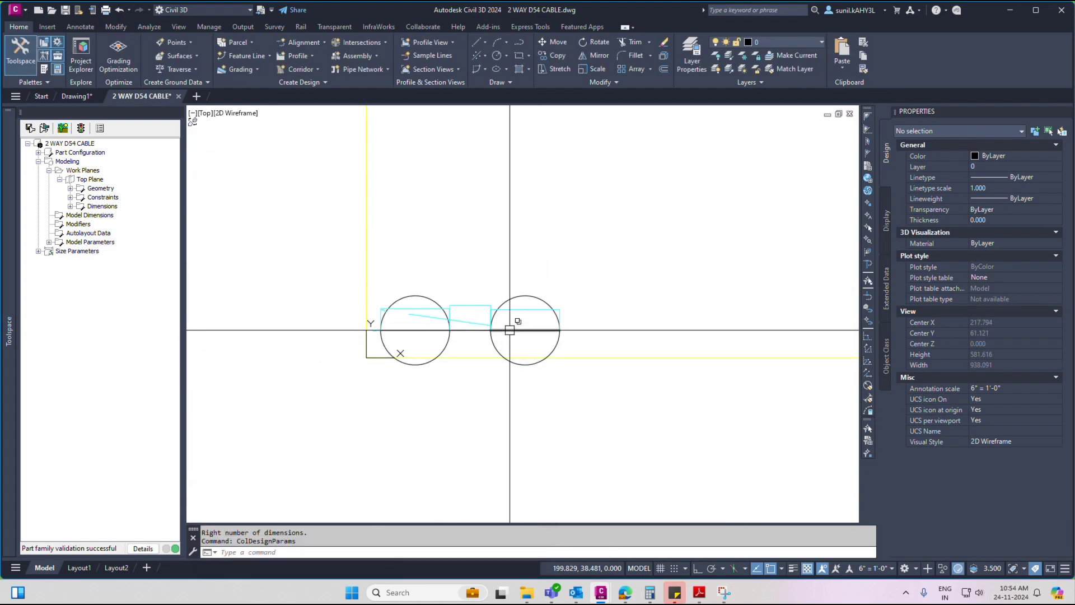
scroll(519, 338, "up", 10)
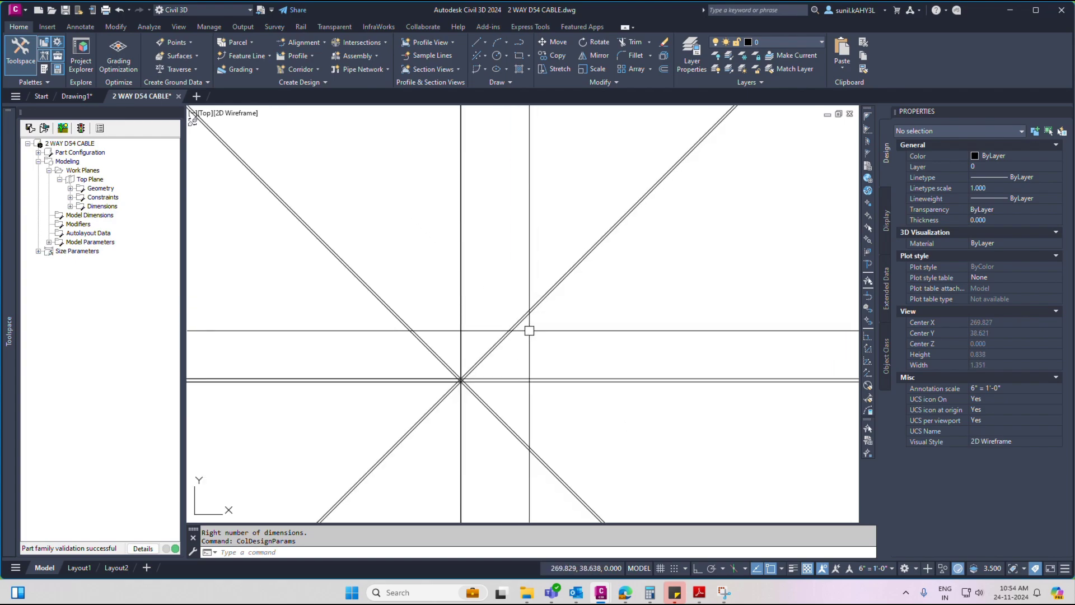
scroll(585, 304, "down", 10)
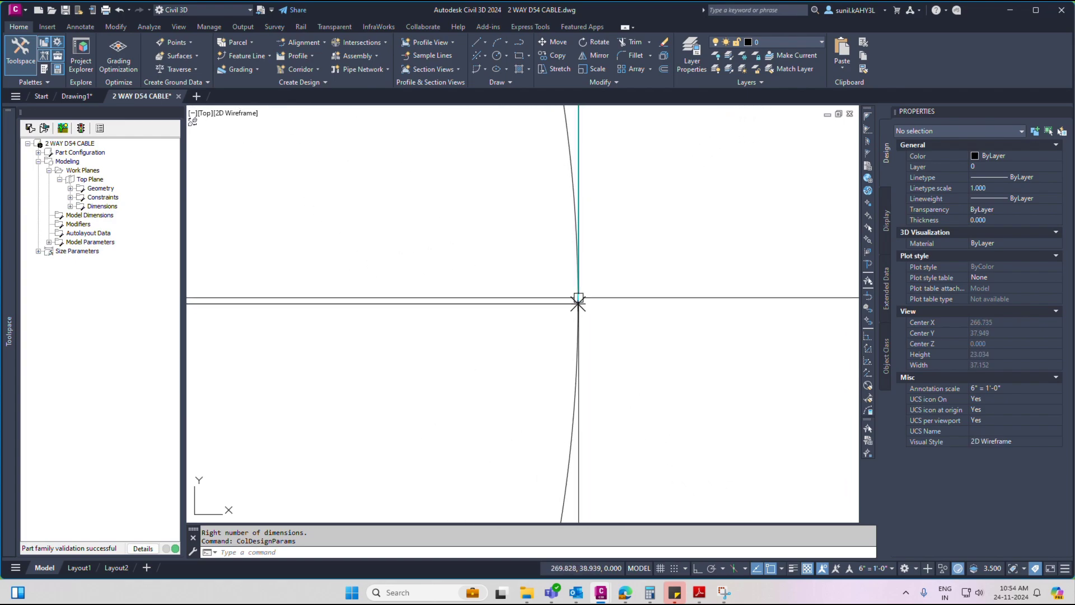
scroll(611, 276, "down", 7)
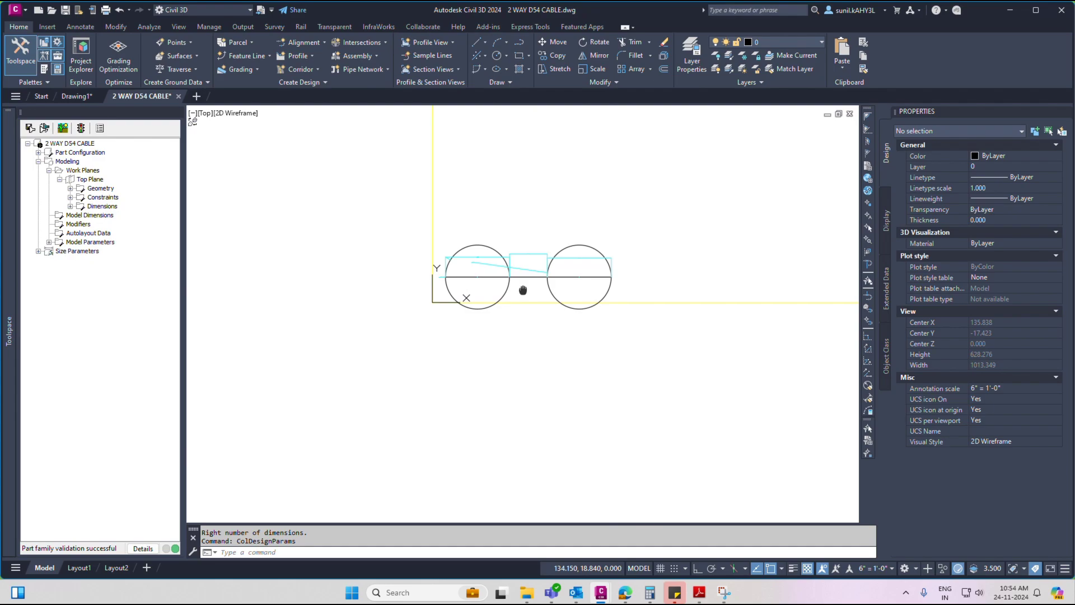
scroll(569, 314, "up", 2)
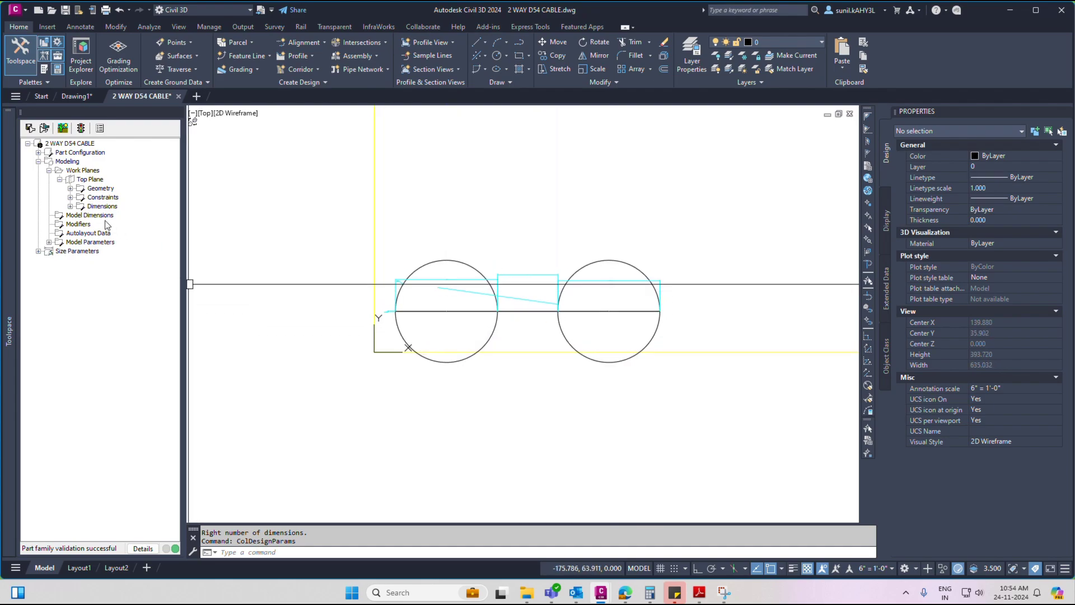
left_click(70, 189)
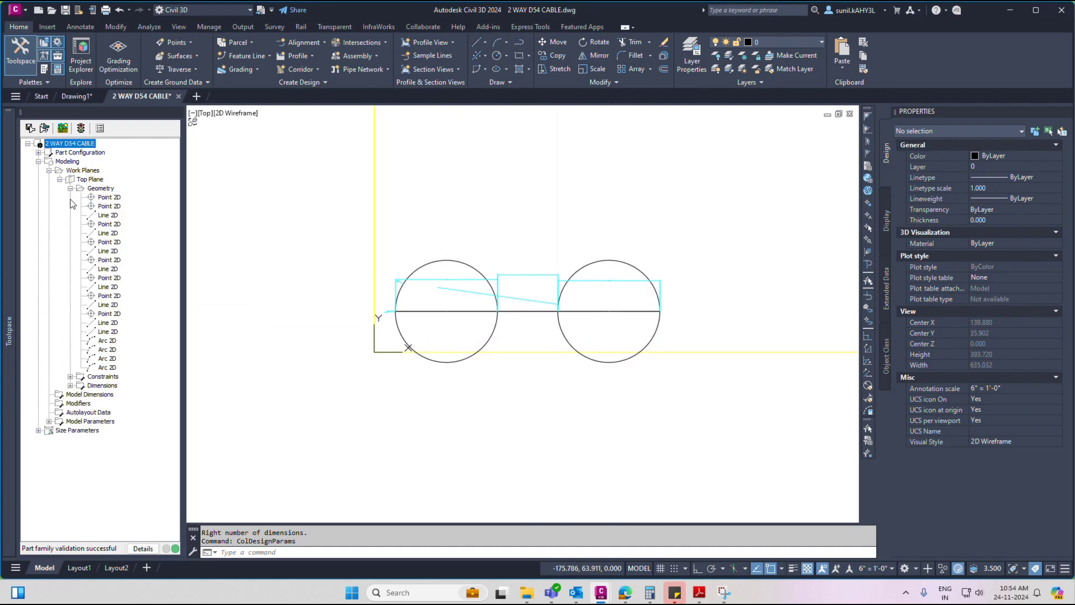
left_click(109, 197)
scroll(521, 325, "up", 5)
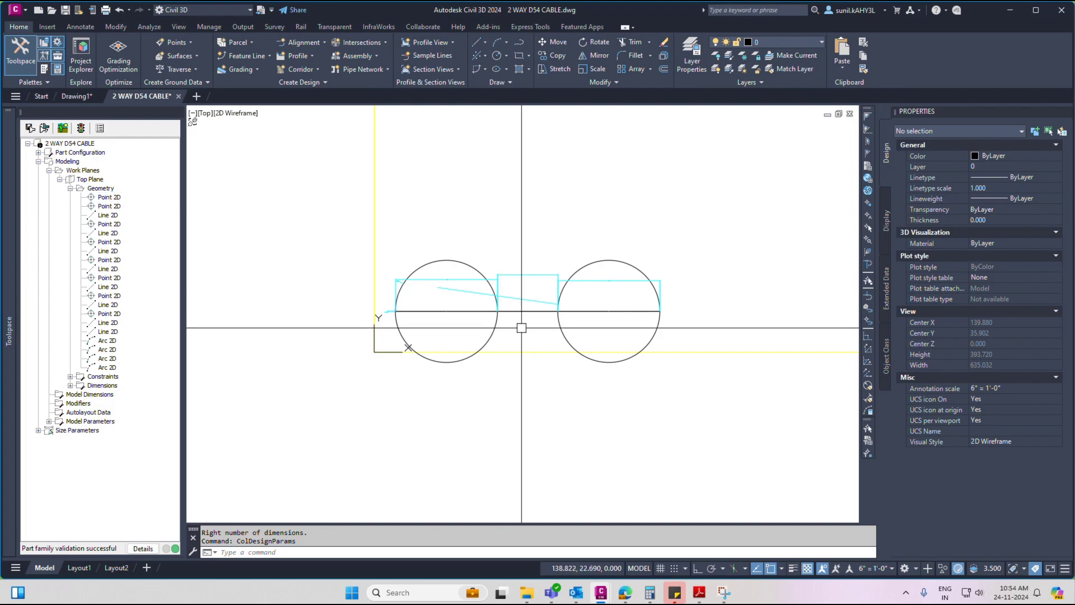
left_click(114, 216)
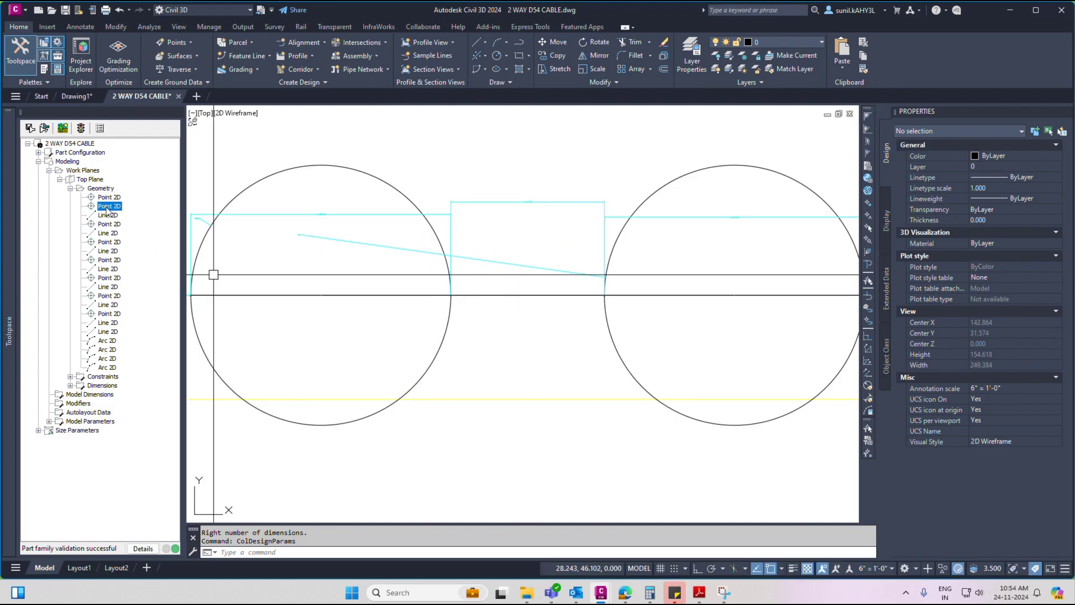
right_click(111, 221)
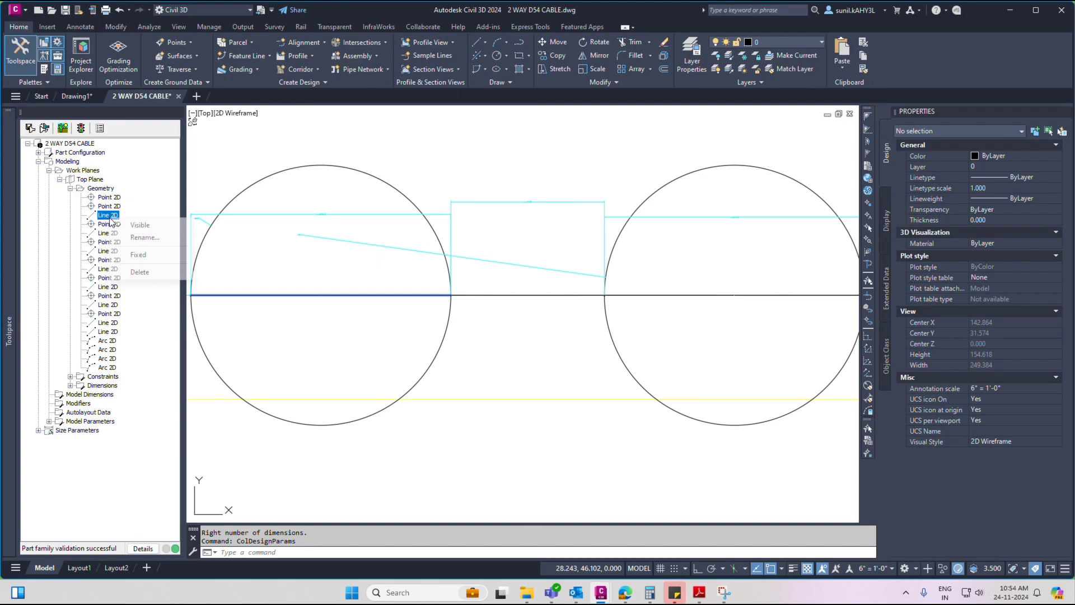
left_click(134, 228)
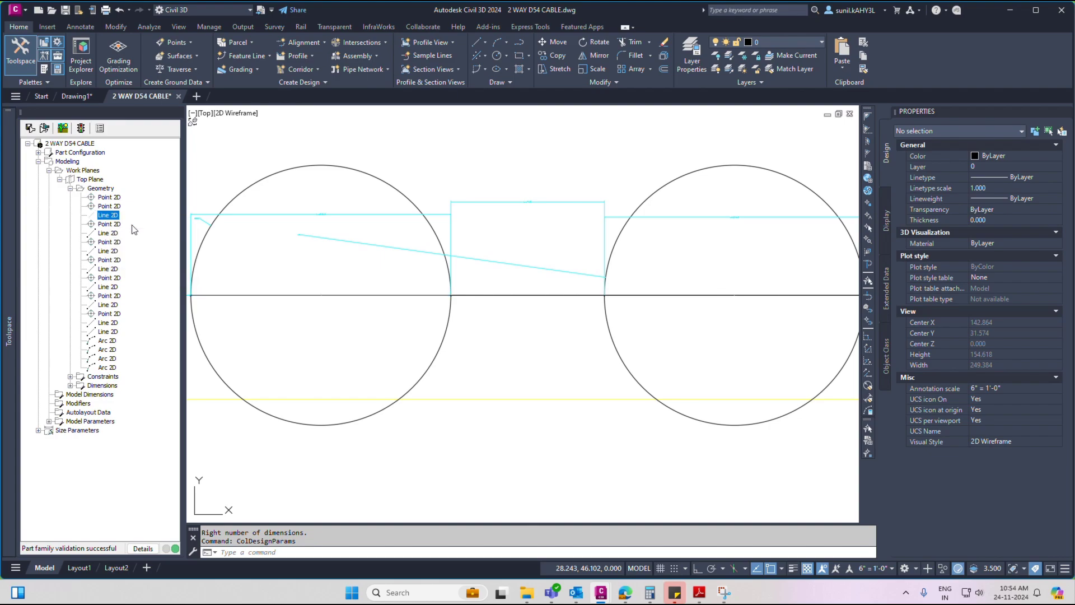
Hide the first 2D line running horizontally across the right circle, keeping the line between the circles visible
key("Down")
key("Down")
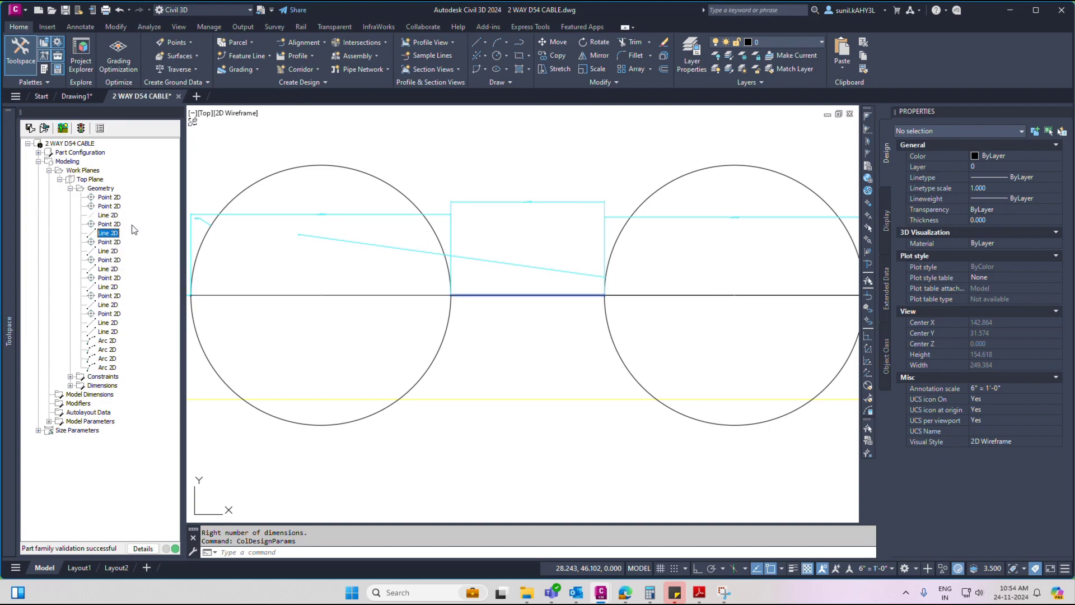
key("Down")
key("Down")
right_click(100, 252)
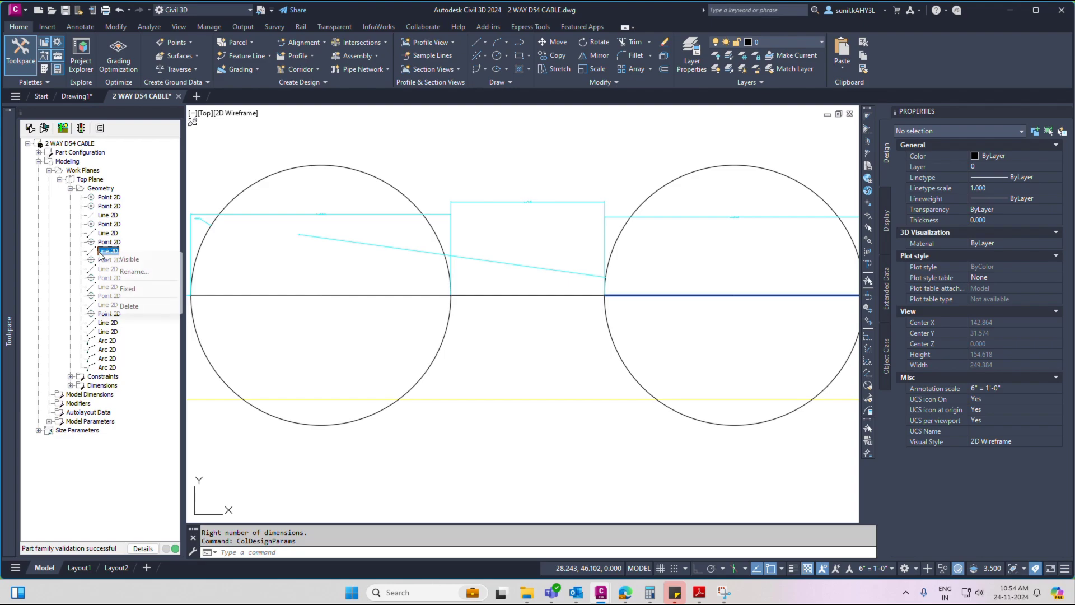
left_click(129, 259)
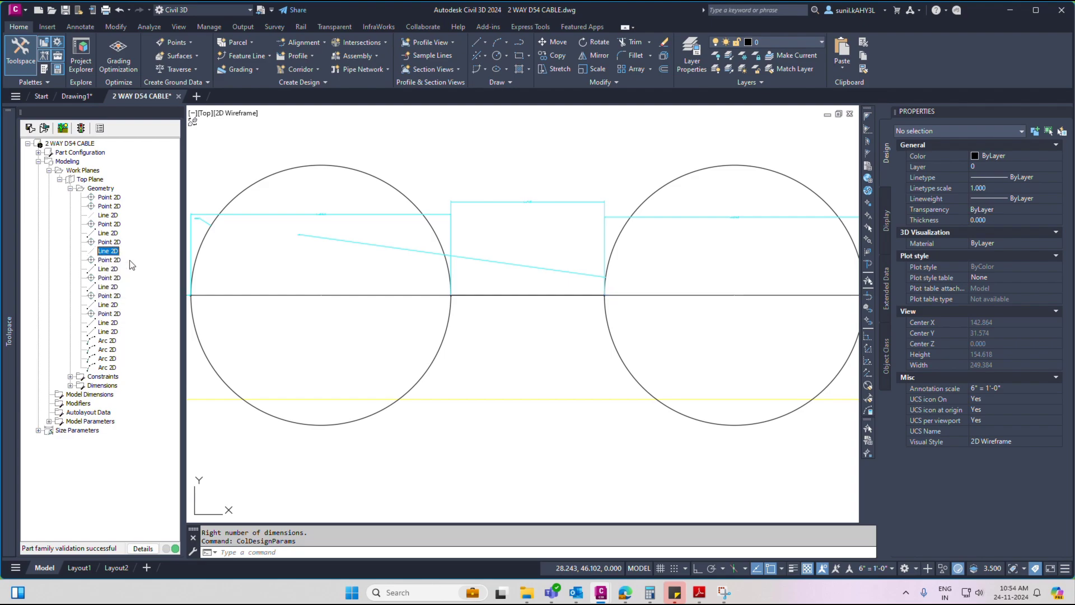
Hide the second, overlapping 2D line across the right circle
key("Down")
key("Down")
key("Down")
key("Down")
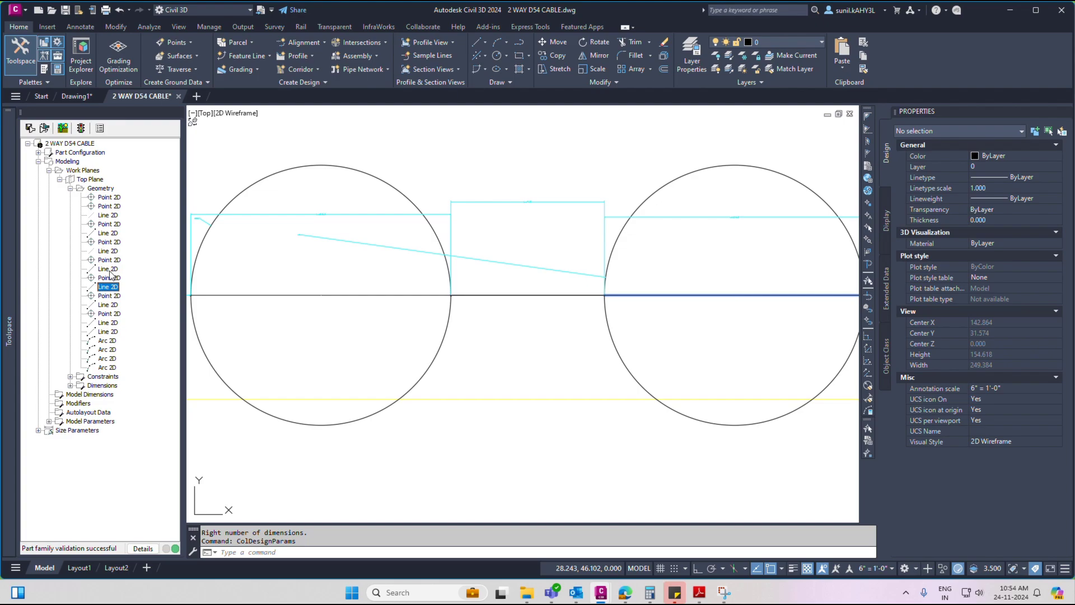
right_click(104, 290)
left_click(131, 298)
Hide the second, overlapping 2D line across the left circle
key("Down")
key("Down")
key("Down")
key("Down")
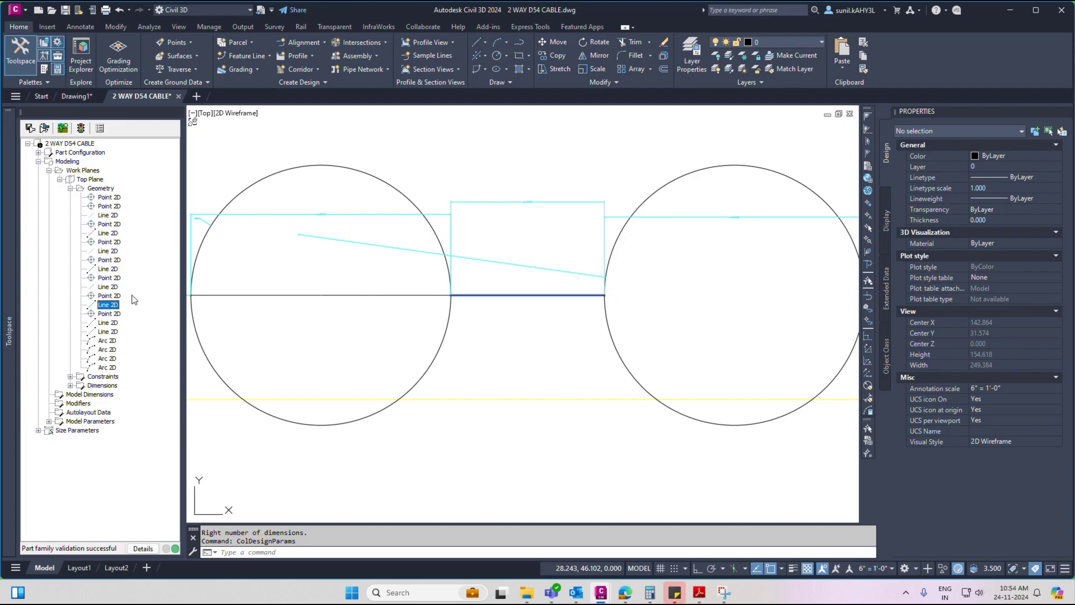
right_click(113, 324)
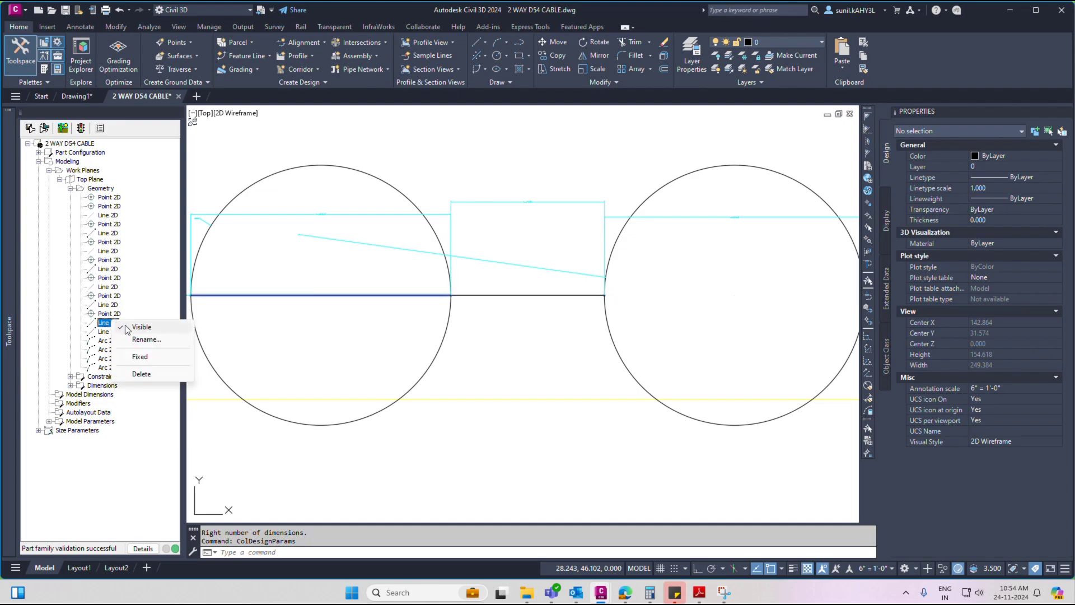
left_click(140, 332)
Start a custom profile on the Top Plane and name it 2 WAY D54 CABLE
scroll(441, 275, "down", 3)
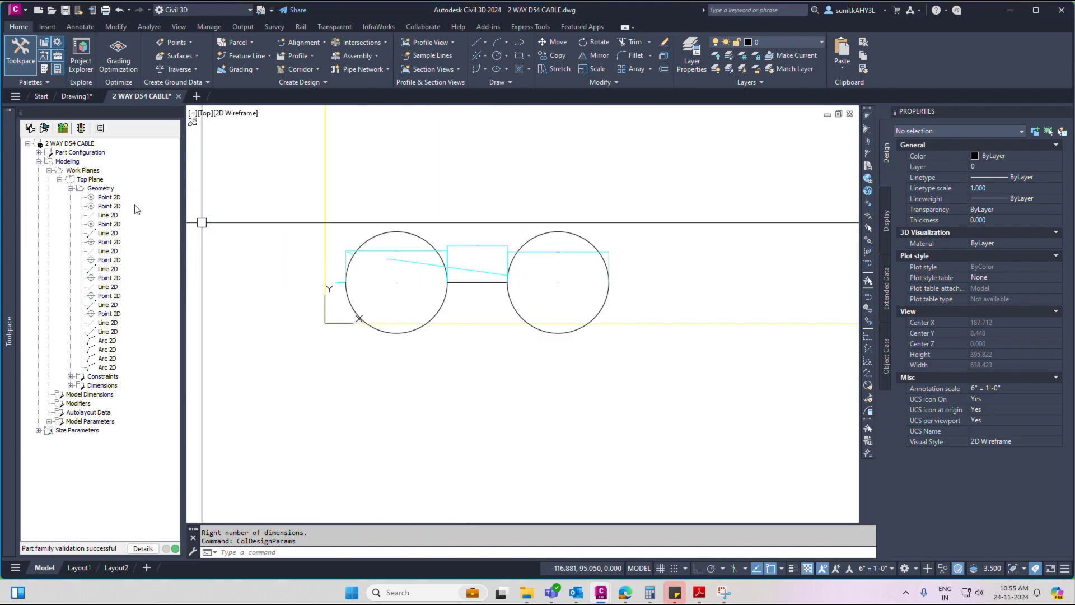
left_click(70, 189)
right_click(96, 180)
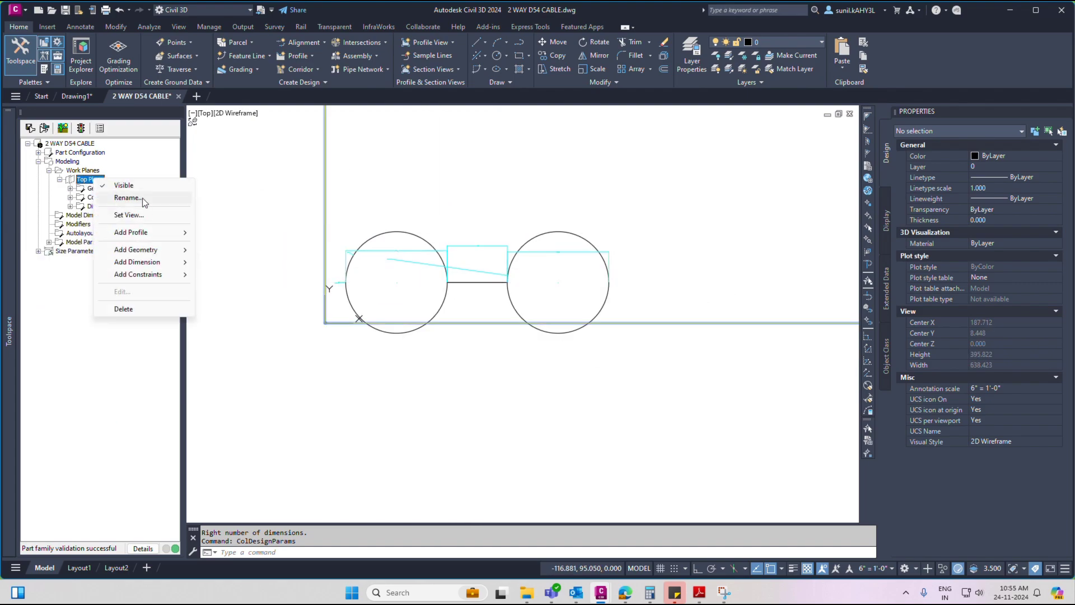
mouse_move(144, 241)
left_click(235, 270)
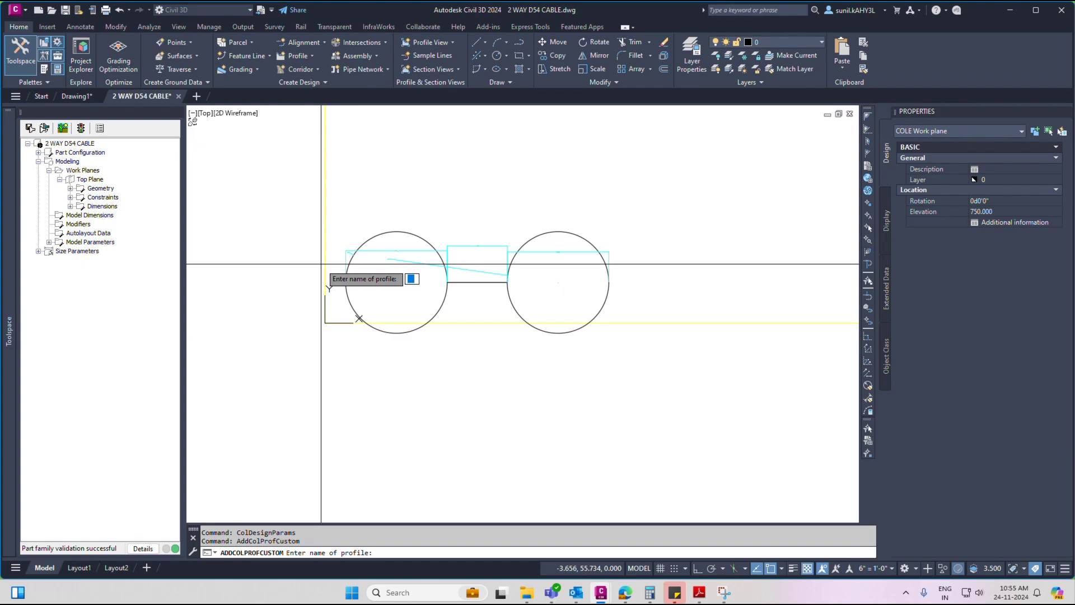
type("2")
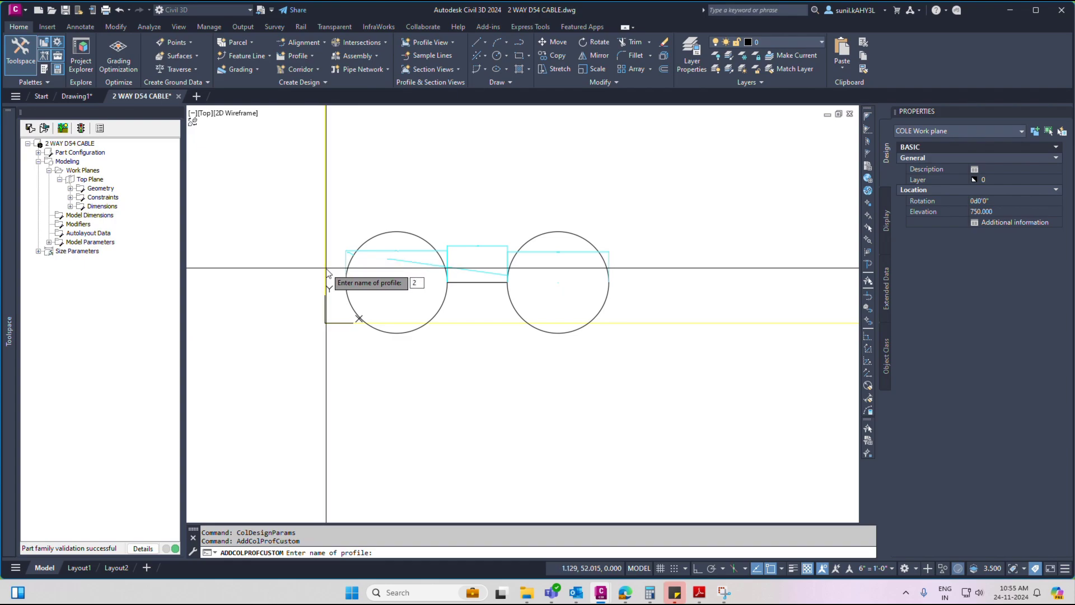
type("WA")
type(" WA")
type("Y D54")
type(" V")
type(" CABLE")
key("Return")
Add all the geometry of both circles and their connecting lines to the custom profile
left_click(289, 188)
left_click(703, 420)
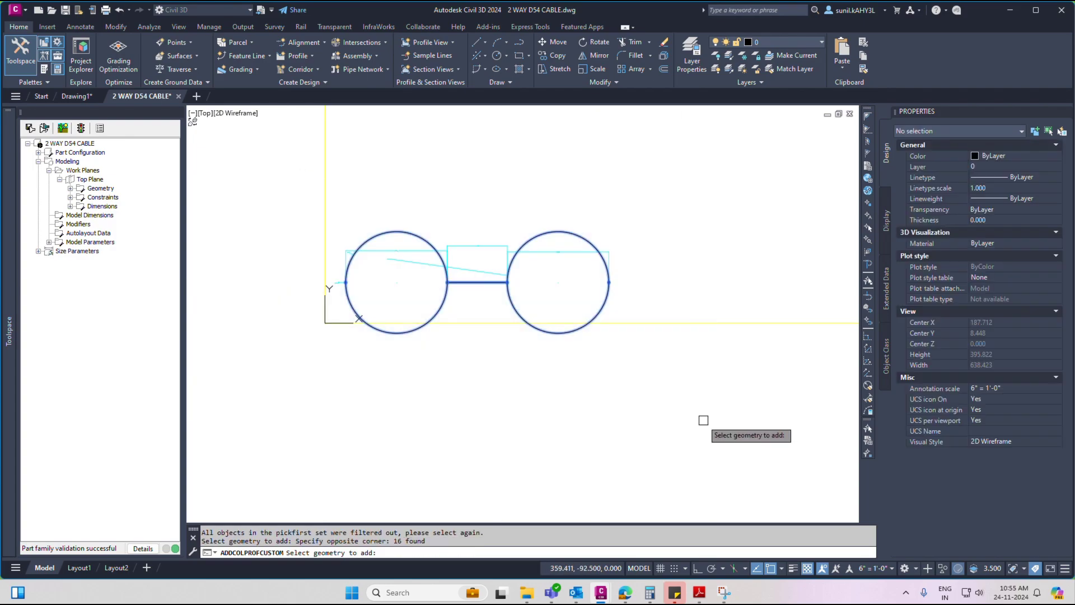
key("Return")
left_click(136, 216)
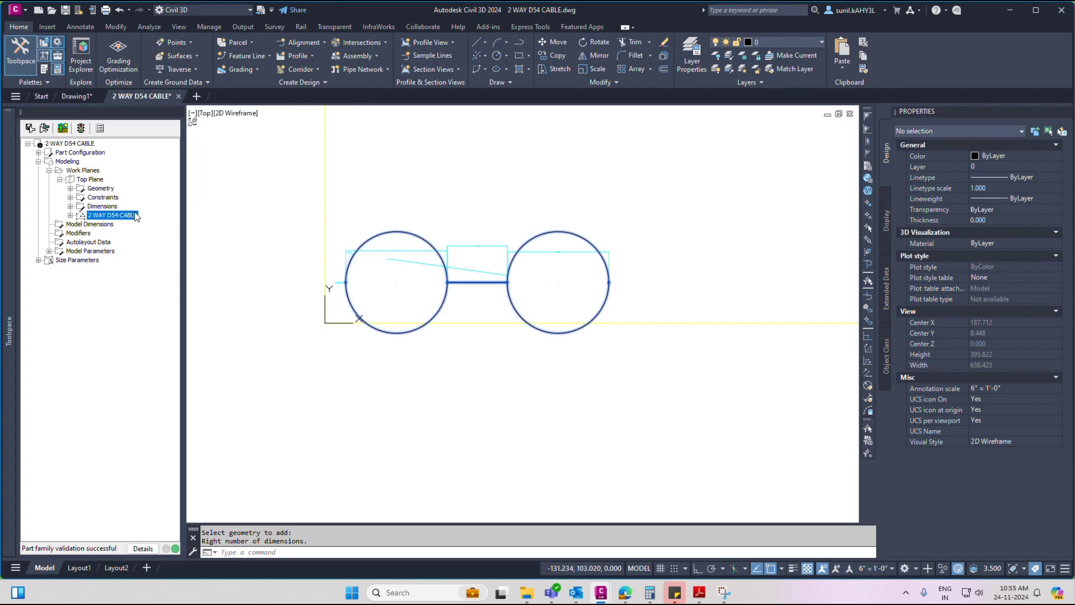
Open the part's size parameters for editing and show their Parameter Configuration
right_click(87, 252)
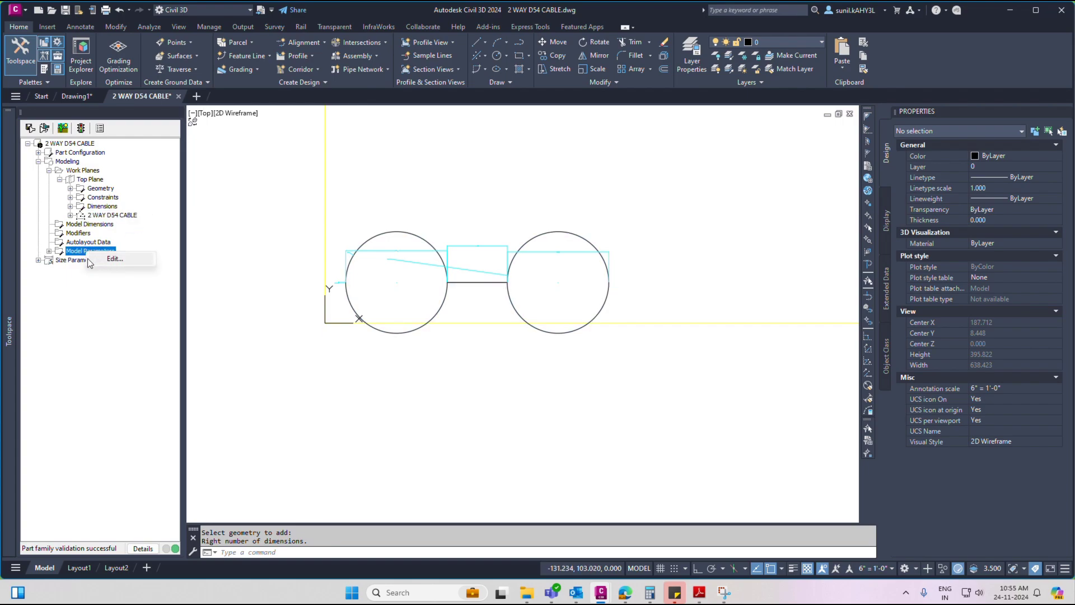
left_click(88, 261)
right_click(88, 261)
left_click(140, 297)
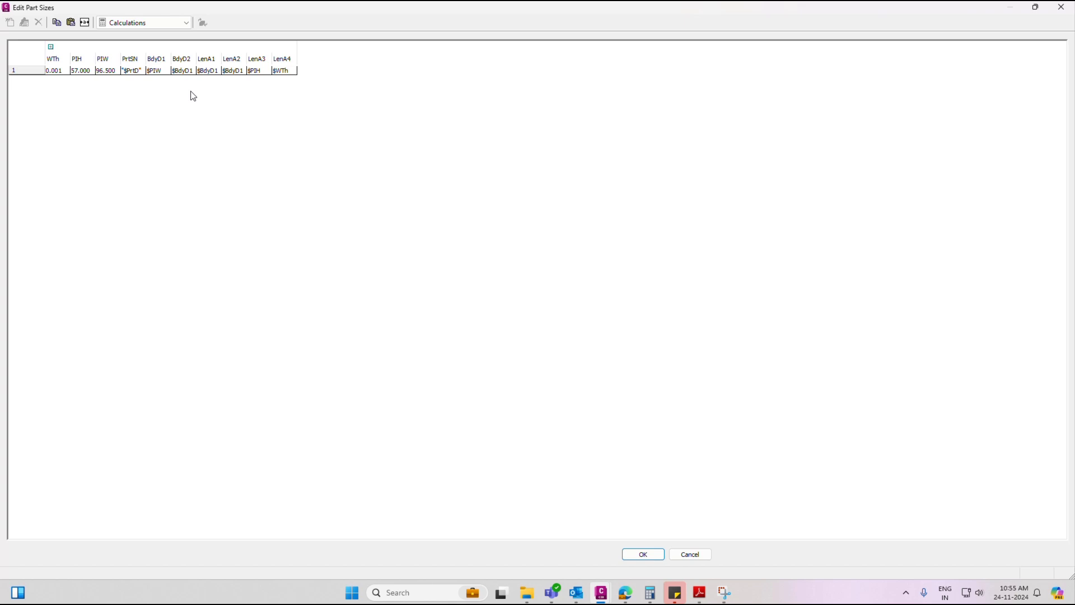
left_click(127, 23)
left_click(125, 41)
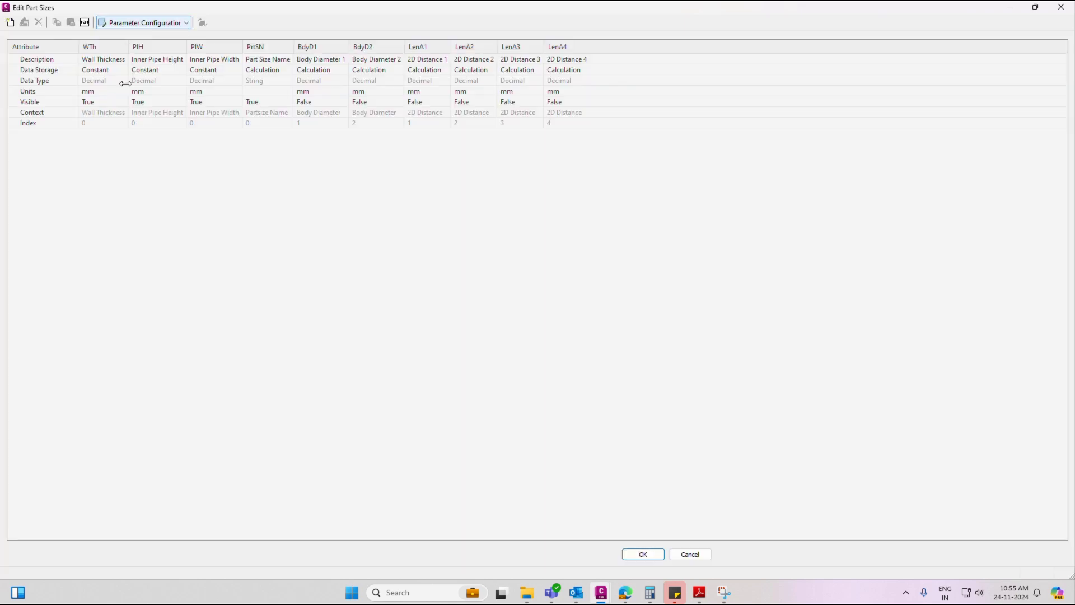
Set the data storage of wall thickness WTh, inner pipe height PIH and inner pipe width PIW to List
left_click(112, 70)
left_click(90, 99)
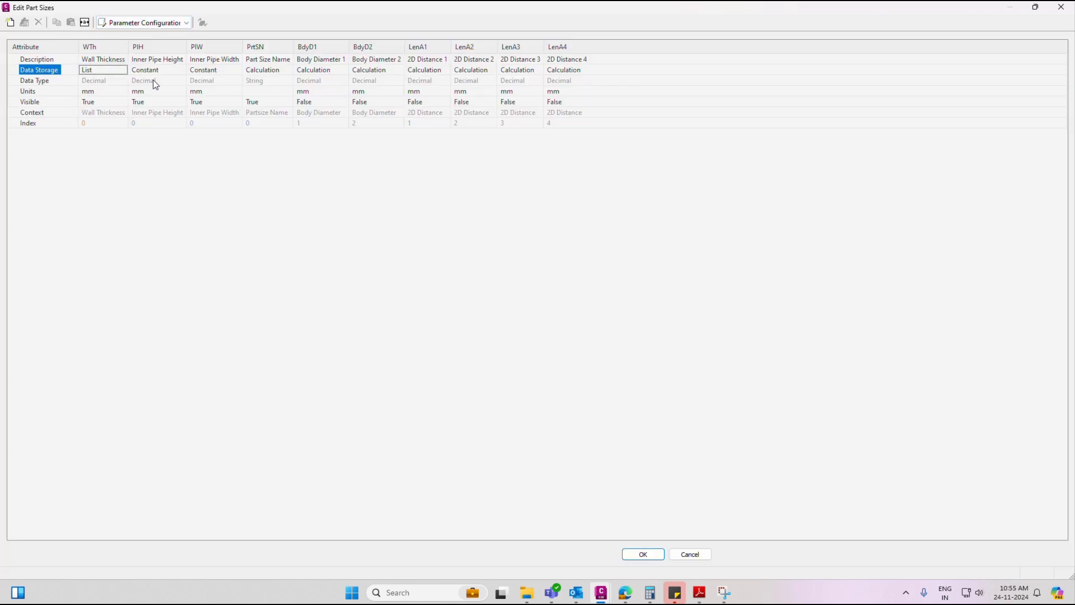
left_click(154, 70)
left_click(144, 95)
left_click(212, 70)
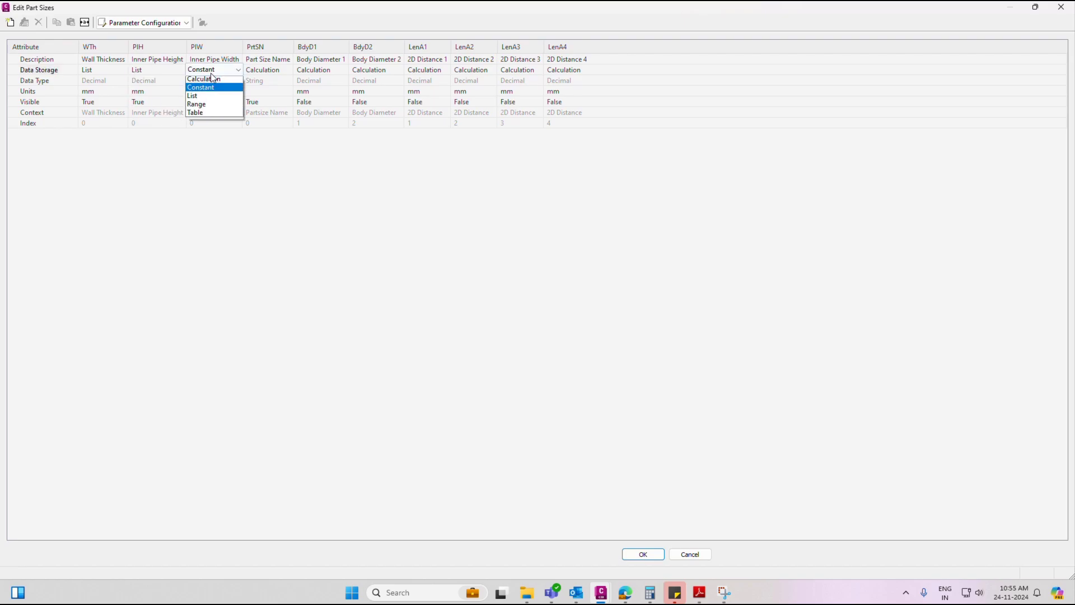
left_click(193, 95)
Switch the part sizes to Calculations and check the wall thickness, inner pipe height and inner pipe width entries
left_click(128, 23)
left_click(112, 39)
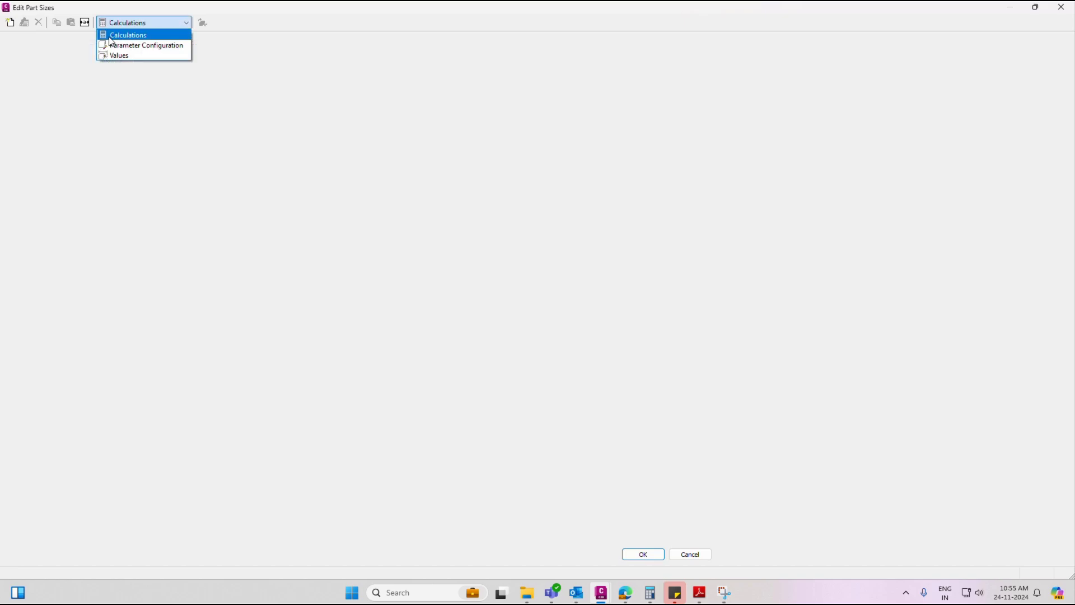
left_click(111, 37)
left_click(56, 71)
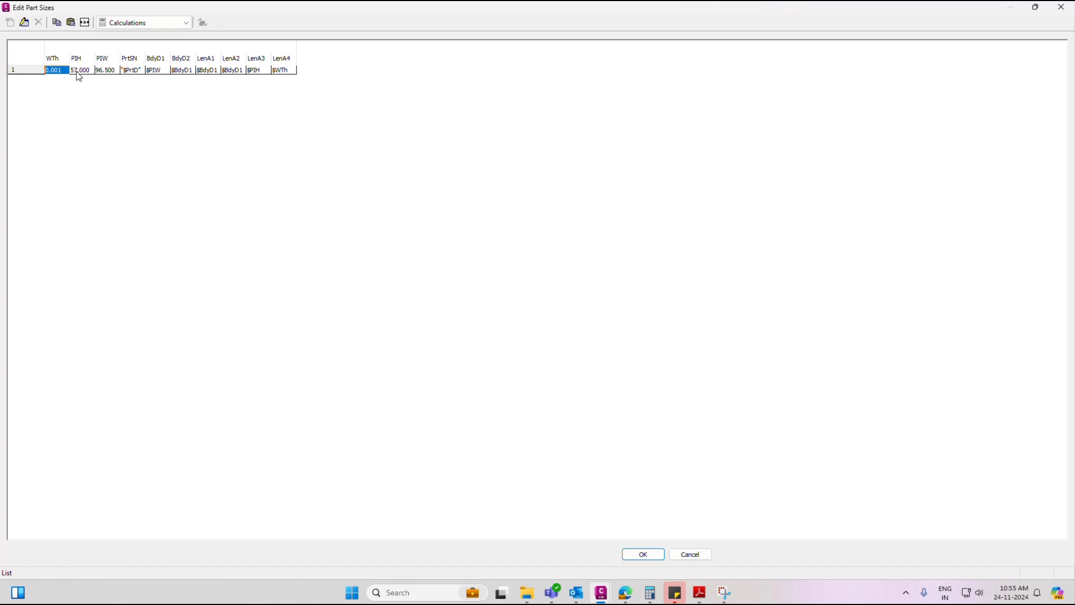
left_click(78, 71)
left_click(105, 72)
Extend the PrtSN part size name formula to "PIW mm PrtD" in the Calculation Assistant and evaluate it
double_click(132, 70)
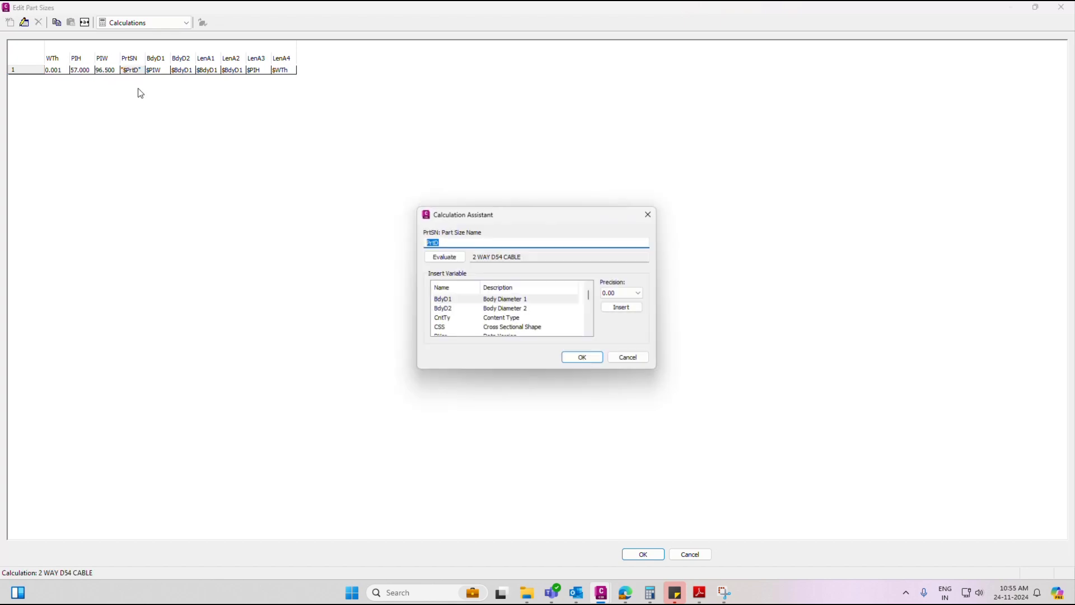
left_click(428, 242)
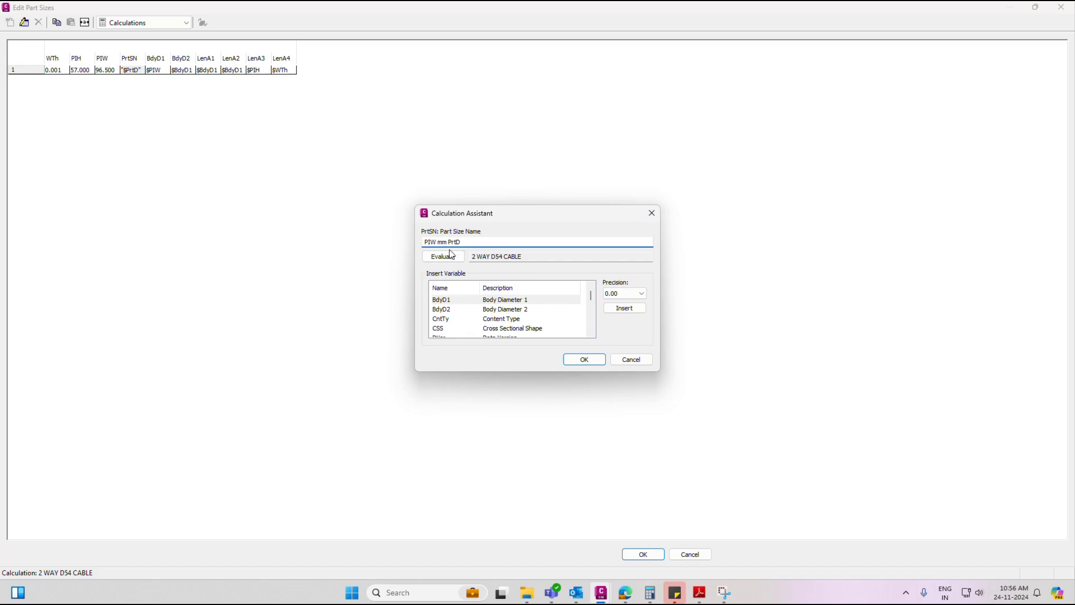
left_click(452, 255)
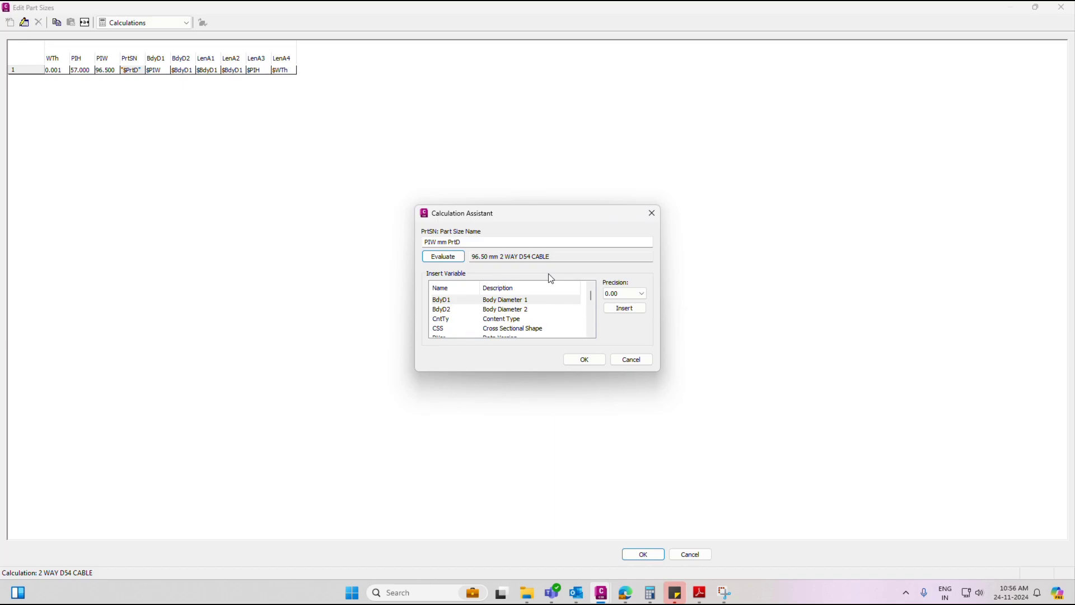
left_click(624, 293)
left_click(616, 310)
left_click(441, 259)
left_click(584, 359)
Accept the part size edits, then save the part family and leave Part Builder
left_click(634, 554)
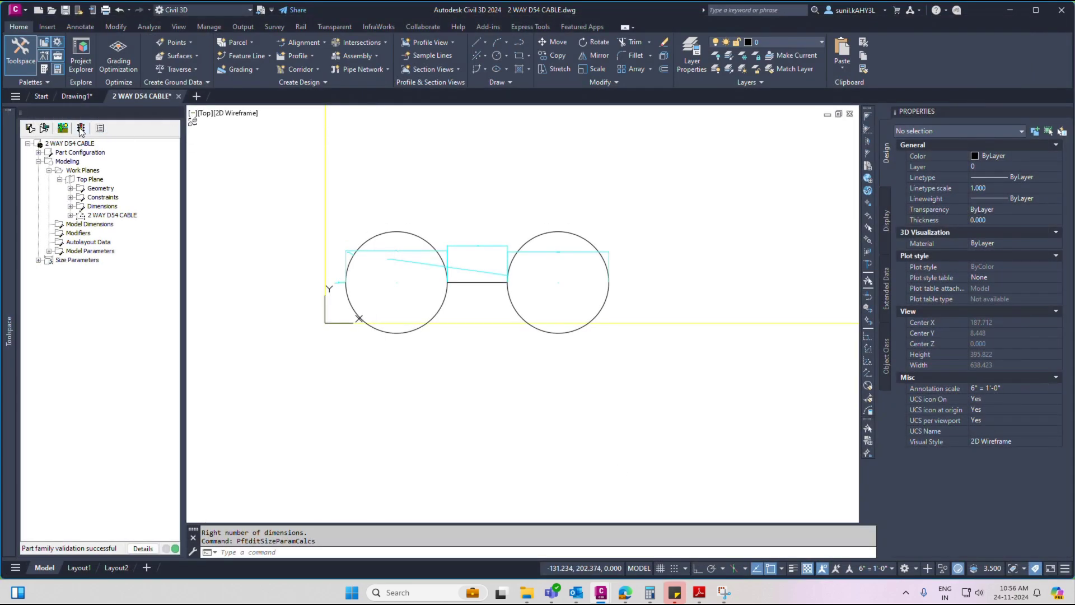
key("ctrl+s")
left_click(178, 112)
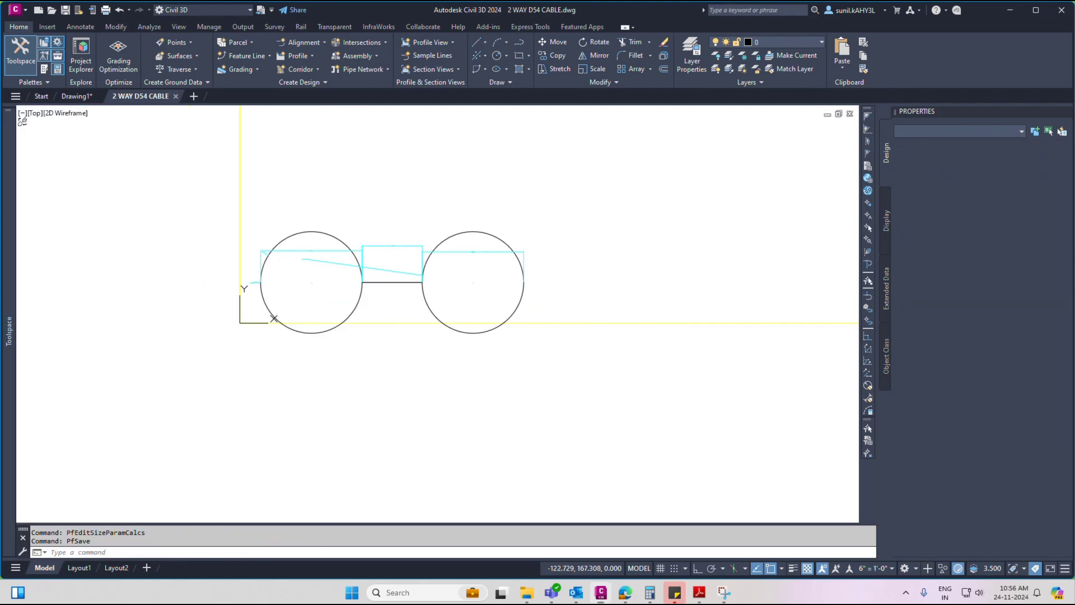
Start creating a pipe network in Drawing1 with the Pipe Network Creation Tools
left_click(351, 72)
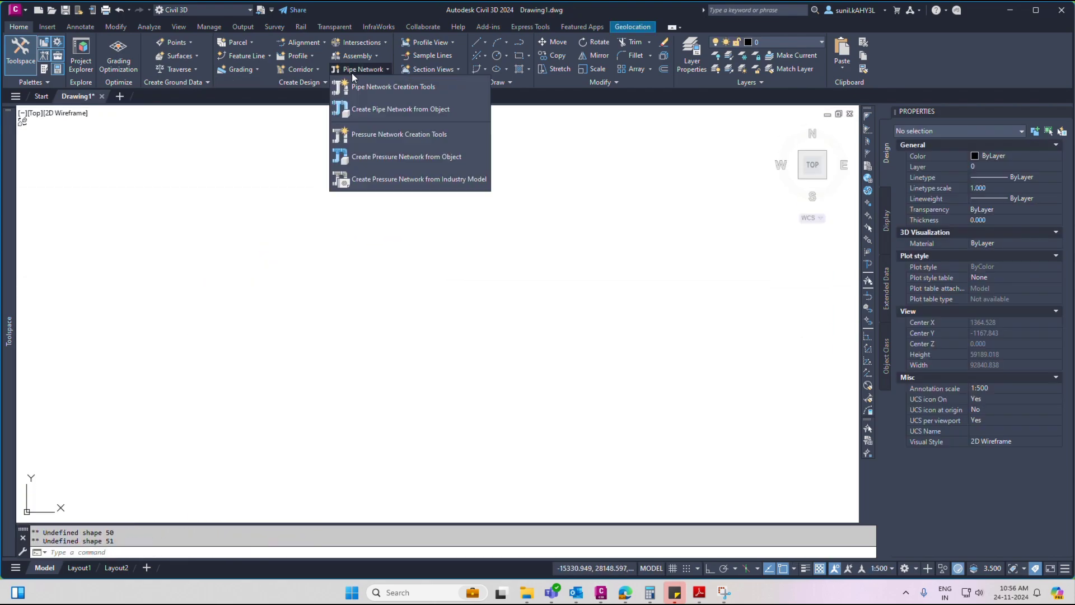
left_click(367, 86)
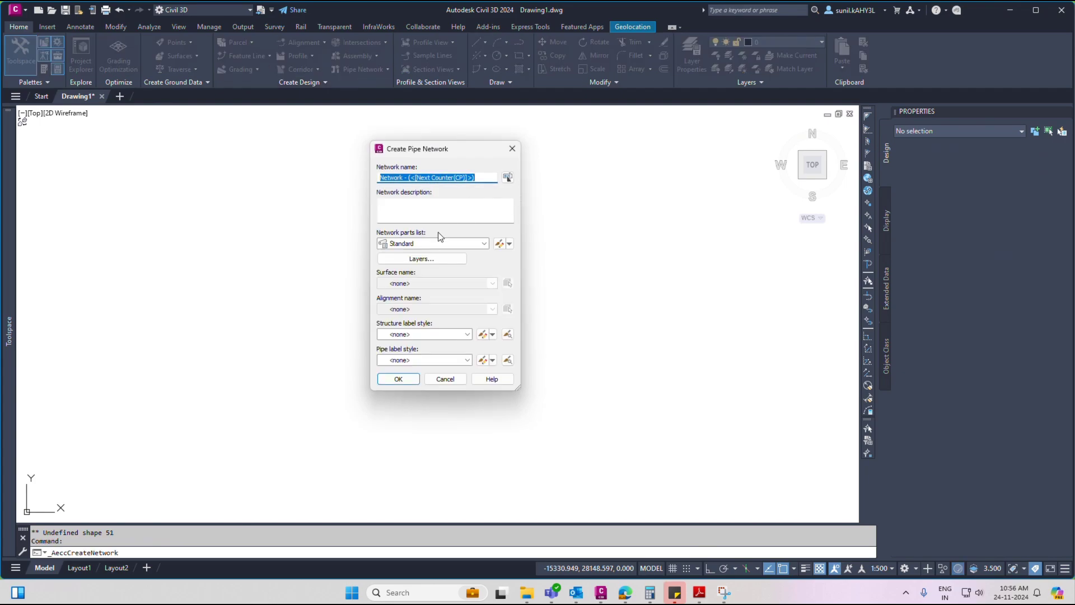
left_click(509, 244)
left_click(537, 272)
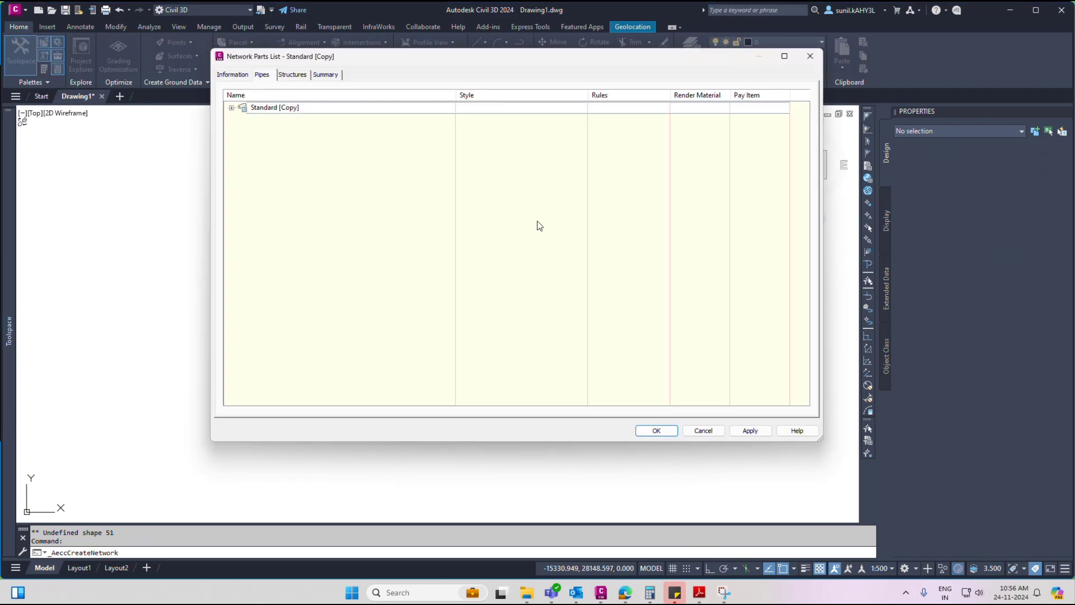
key("Escape")
Create a new network parts list and add the 2 WAY D54 CABLE pipe family from the telecom duct bank catalog to it
left_click(510, 245)
left_click(534, 253)
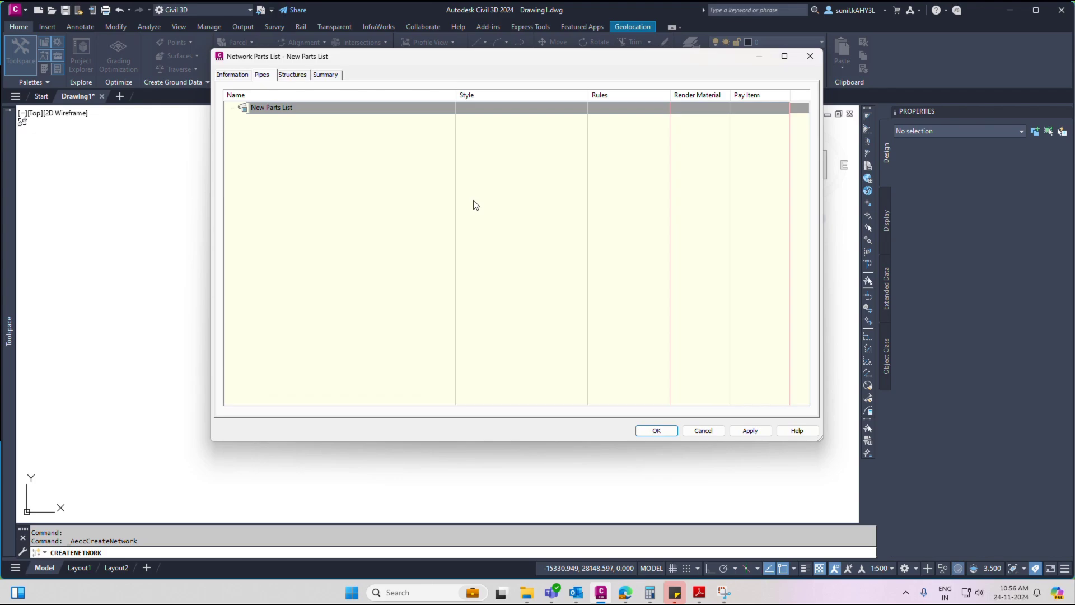
right_click(270, 107)
left_click(314, 130)
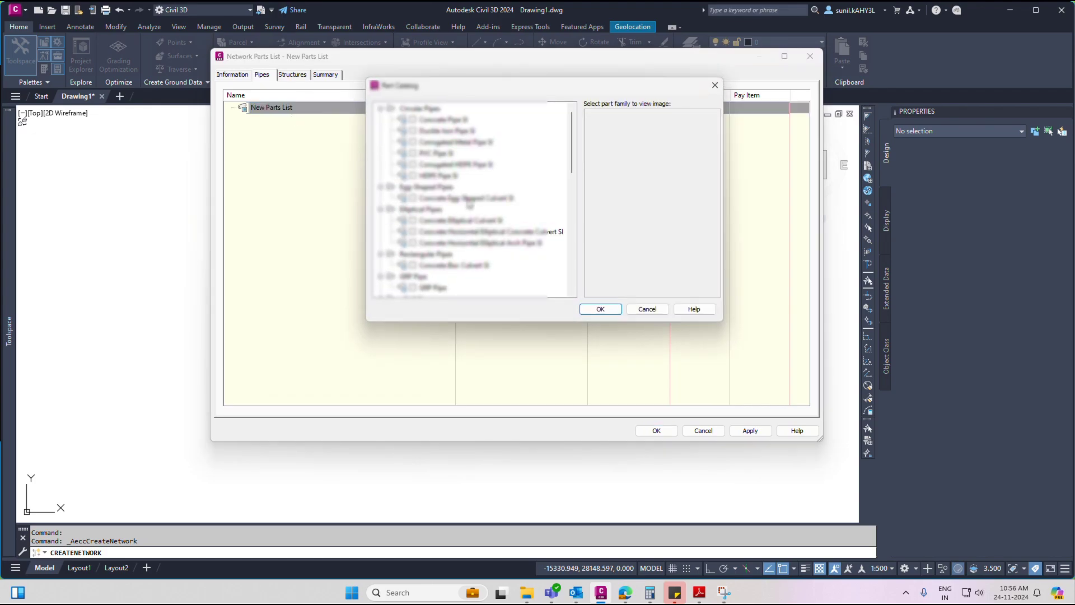
scroll(447, 193, "down", 5)
scroll(447, 193, "down", 2)
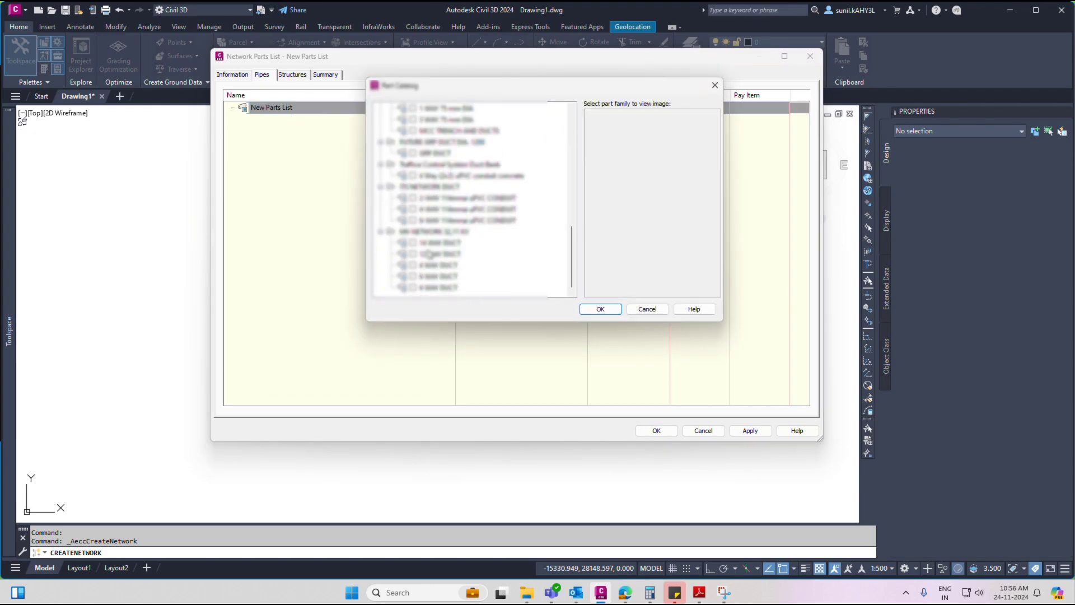
scroll(409, 197, "up", 2)
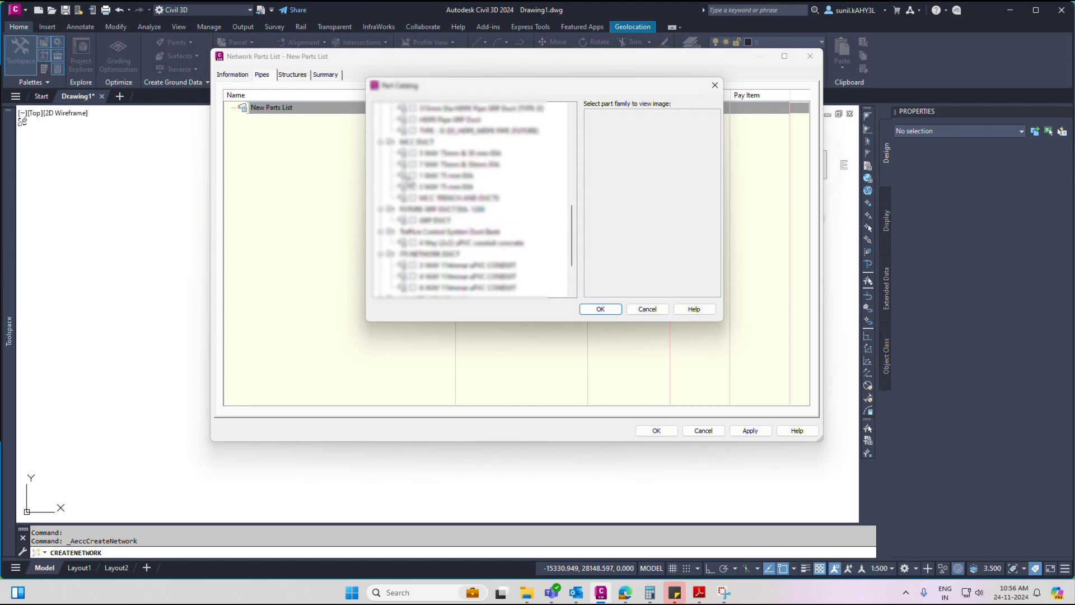
scroll(443, 247, "up", 3)
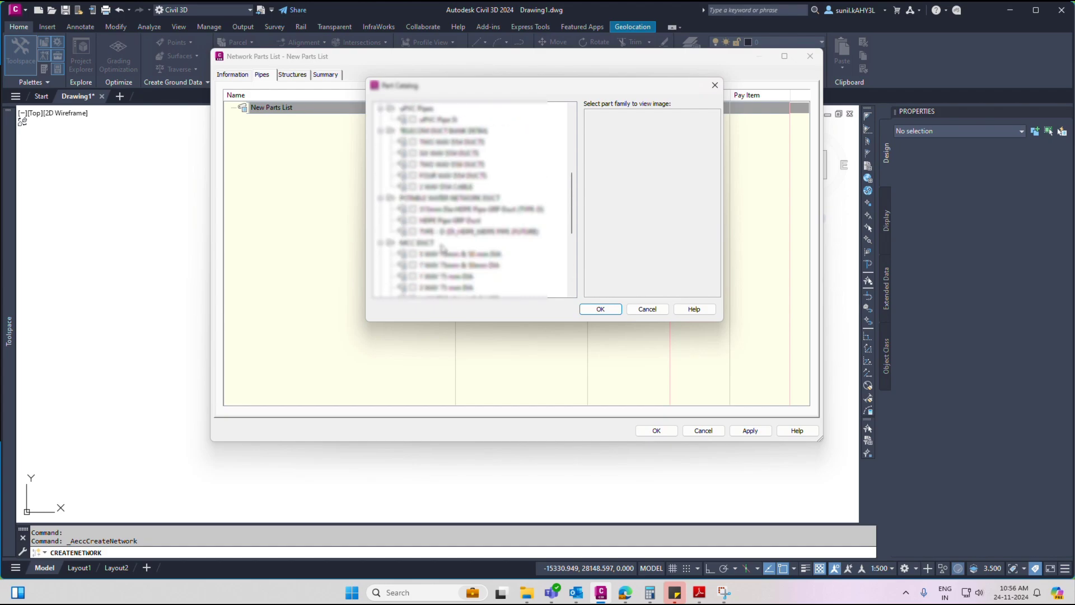
scroll(441, 227, "up", 5)
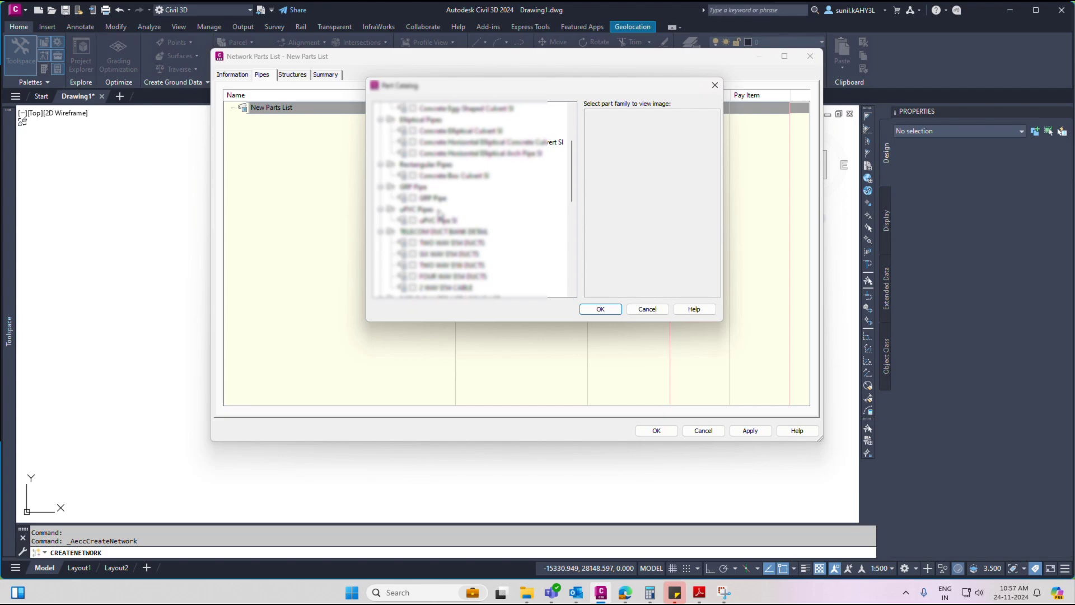
scroll(440, 214, "down", 5)
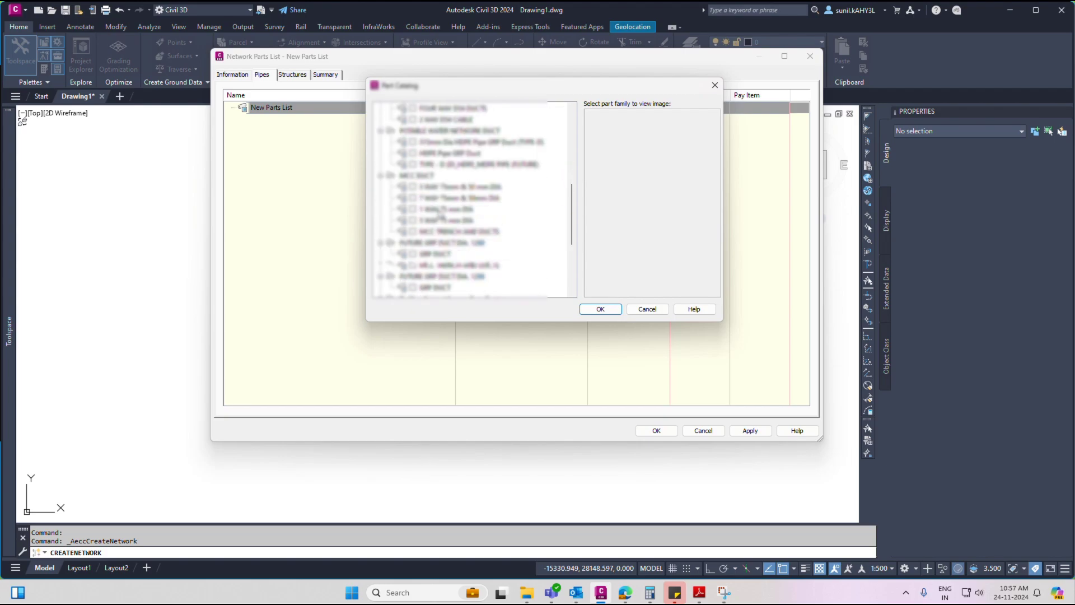
scroll(440, 217, "up", 1)
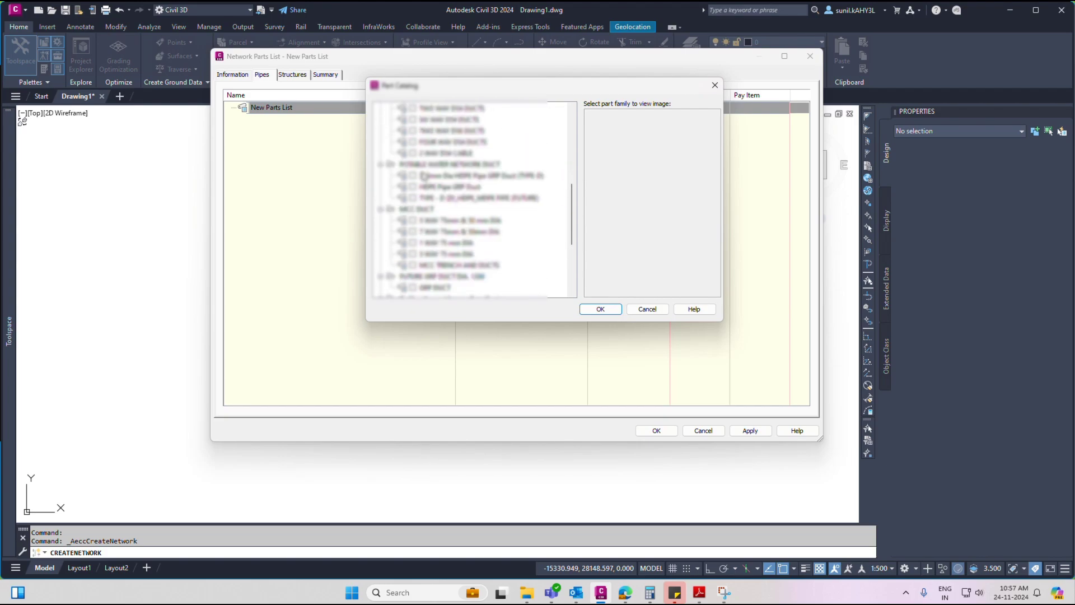
left_click(413, 153)
left_click(598, 309)
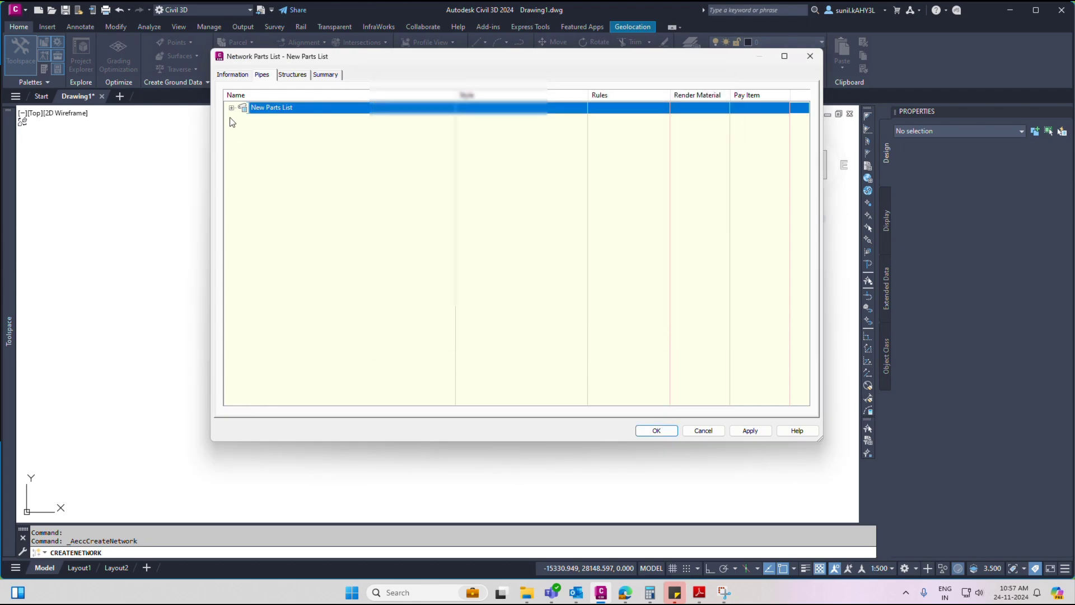
Add a part size to the 2 WAY D54 CABLE family with the material set to uPVC
left_click(267, 119)
right_click(267, 121)
left_click(297, 127)
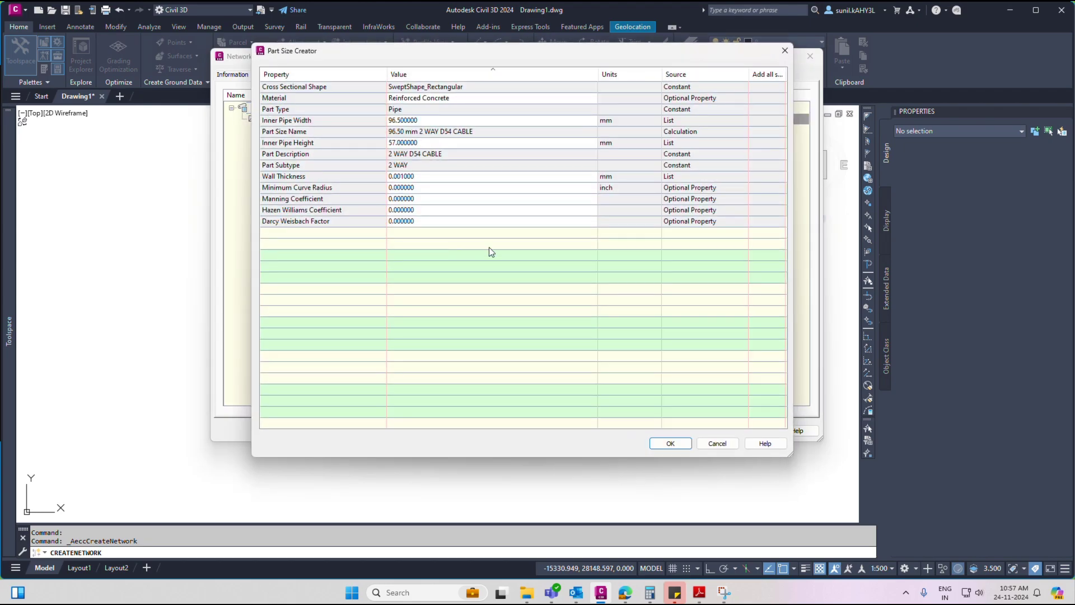
left_click(392, 177)
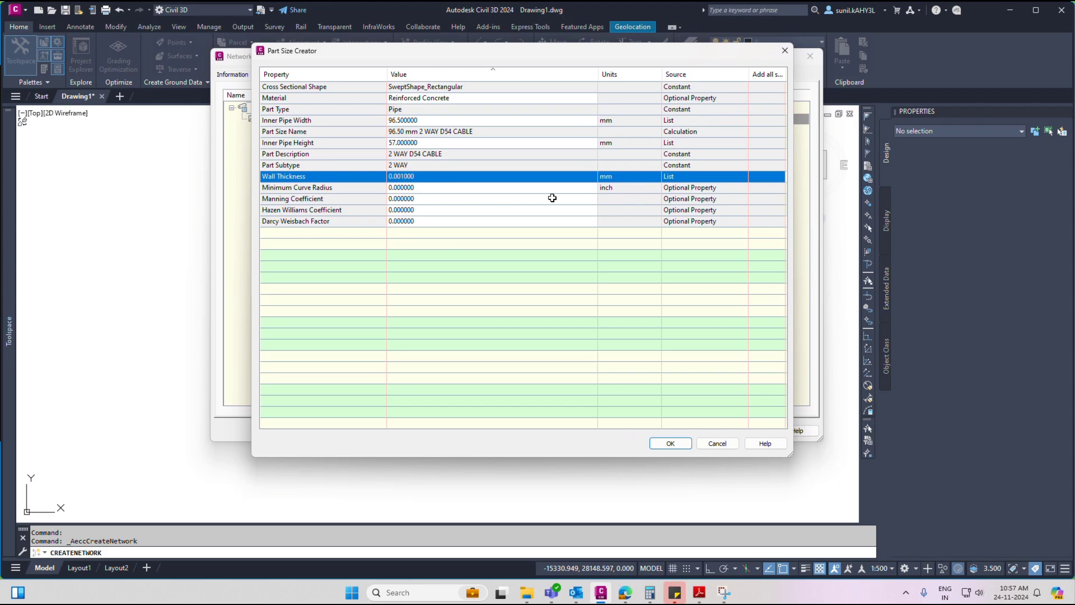
left_click(472, 98)
type("uPVC")
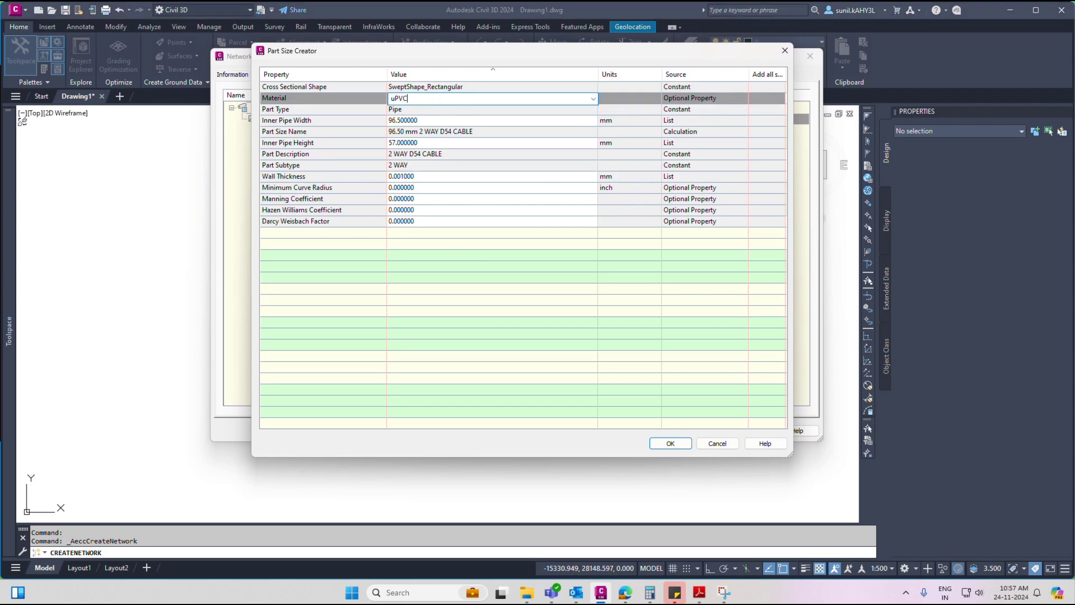
key("Return")
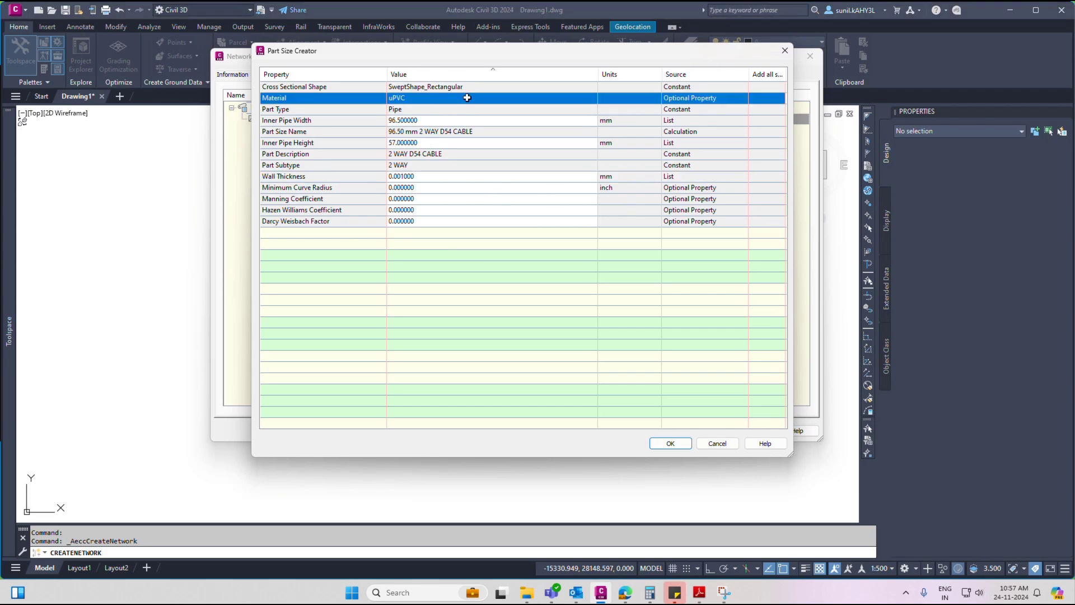
left_click(669, 443)
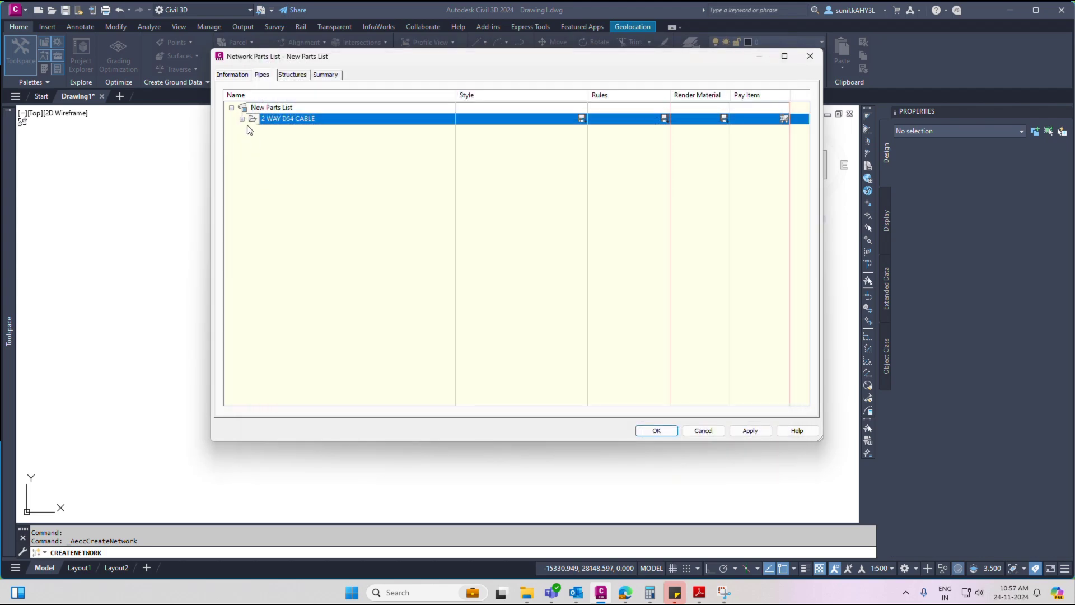
Save the new parts list and create the pipe network with it
left_click(736, 432)
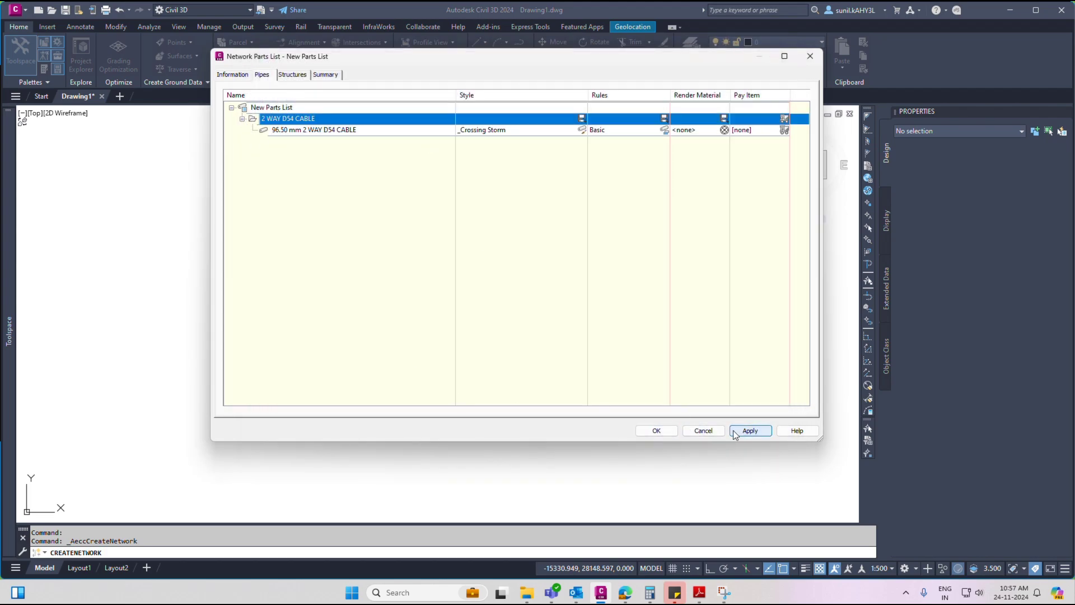
left_click(658, 430)
left_click(407, 381)
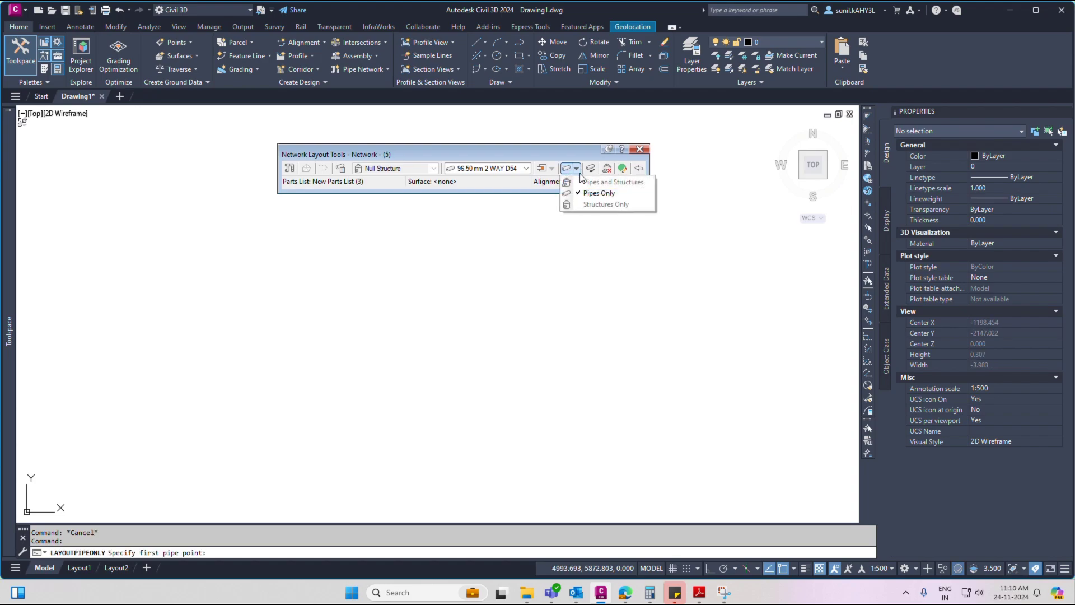
Draw one straight 96.50 mm 2 WAY D54 CABLE pipe with the Pipes Only option and close the network layout tools
left_click(593, 193)
left_click(360, 369)
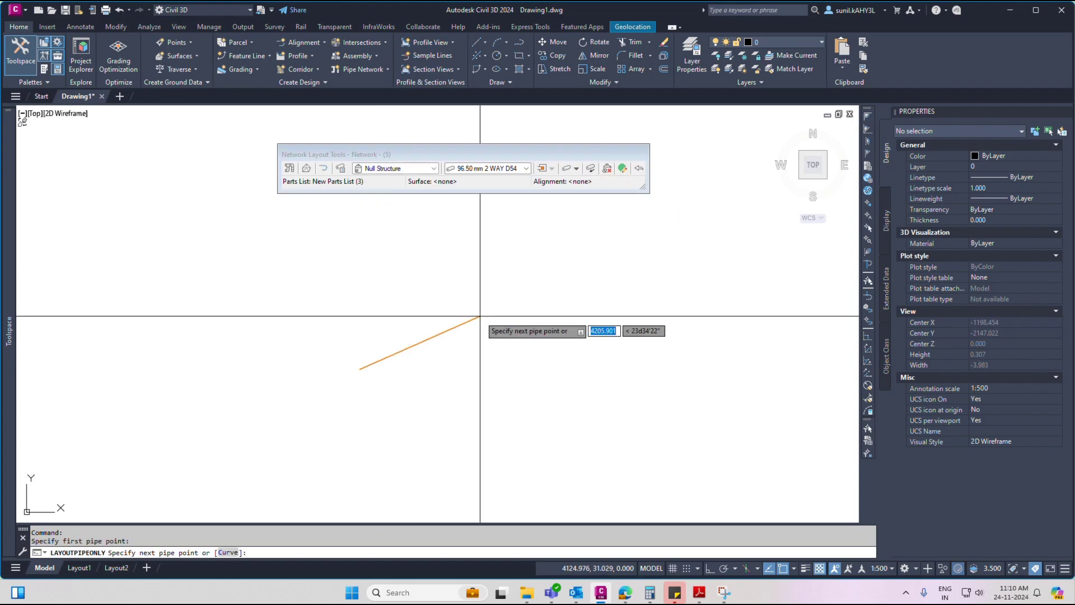
left_click(549, 291)
key("Escape")
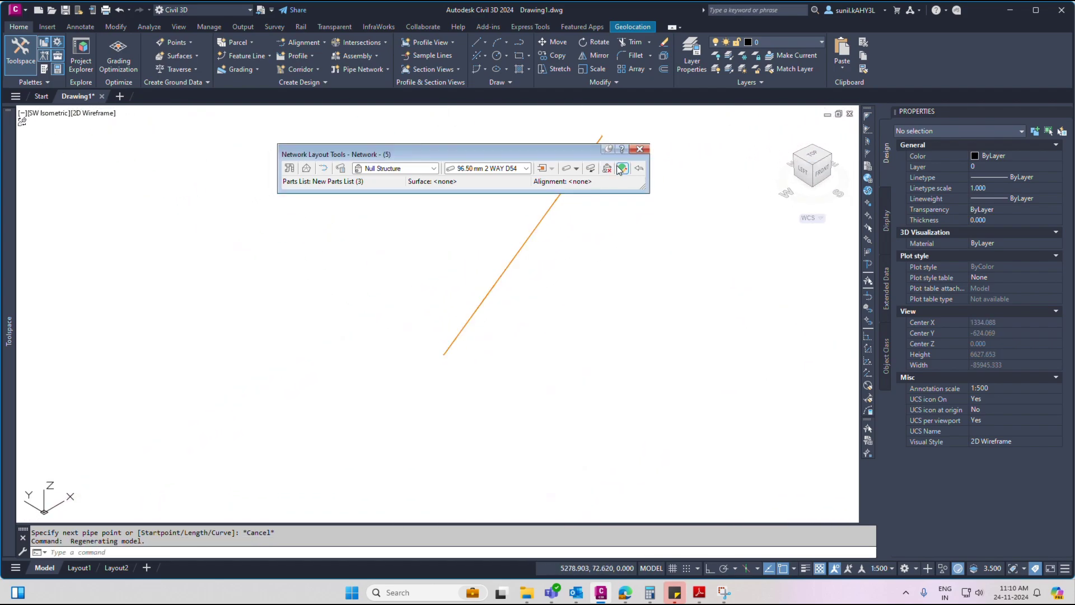
left_click(640, 150)
Display the pipe in the Shades of Gray visual style and examine its two-duct end profile in 3D
scroll(432, 371, "up", 10)
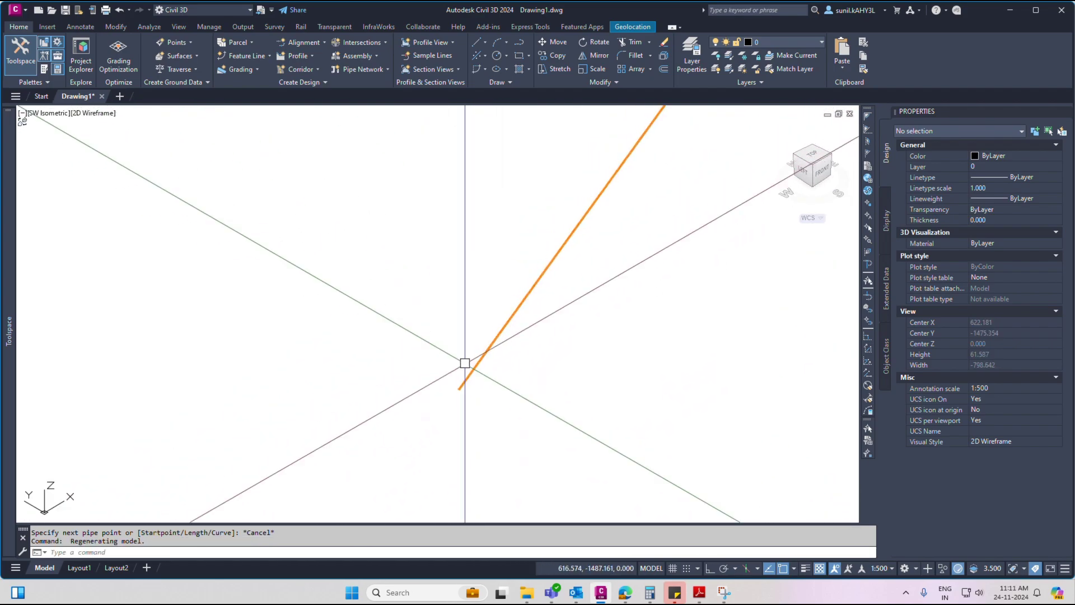
scroll(542, 316, "up", 8)
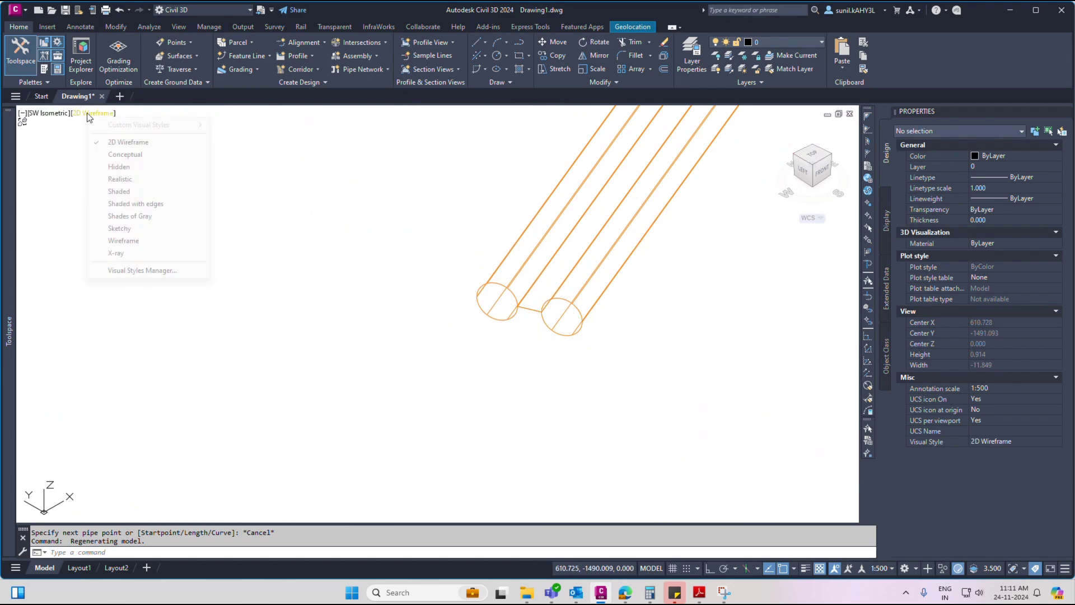
left_click(132, 216)
mouse_move(444, 259)
left_mouse_down("shift")
mouse_move(548, 305)
mouse_move(593, 266)
left_mouse_up("shift")
middle_click(550, 266)
middle_click(550, 266)
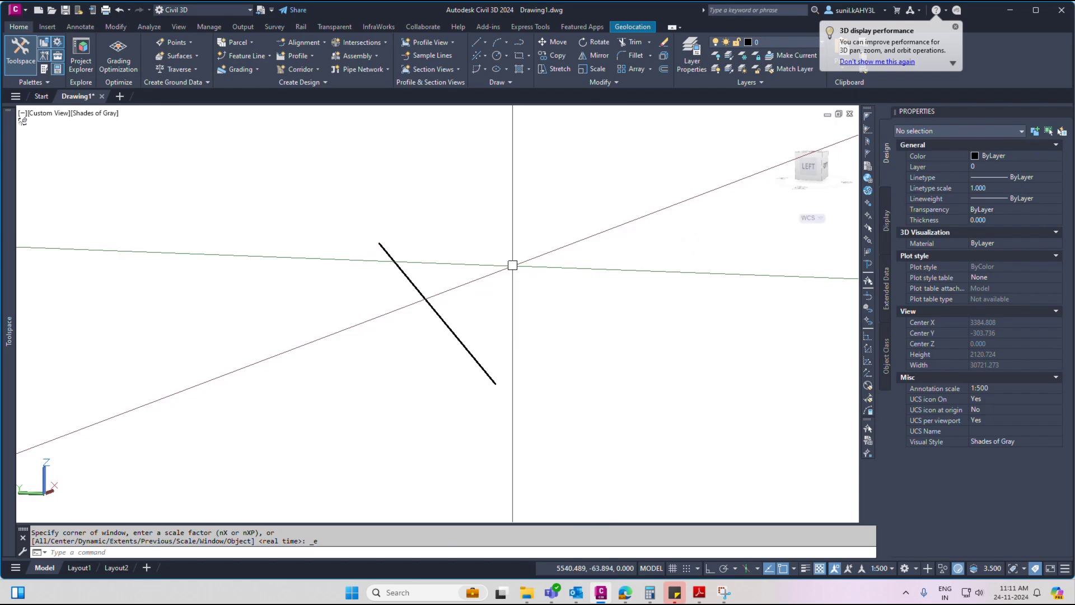
scroll(479, 331, "up", 15)
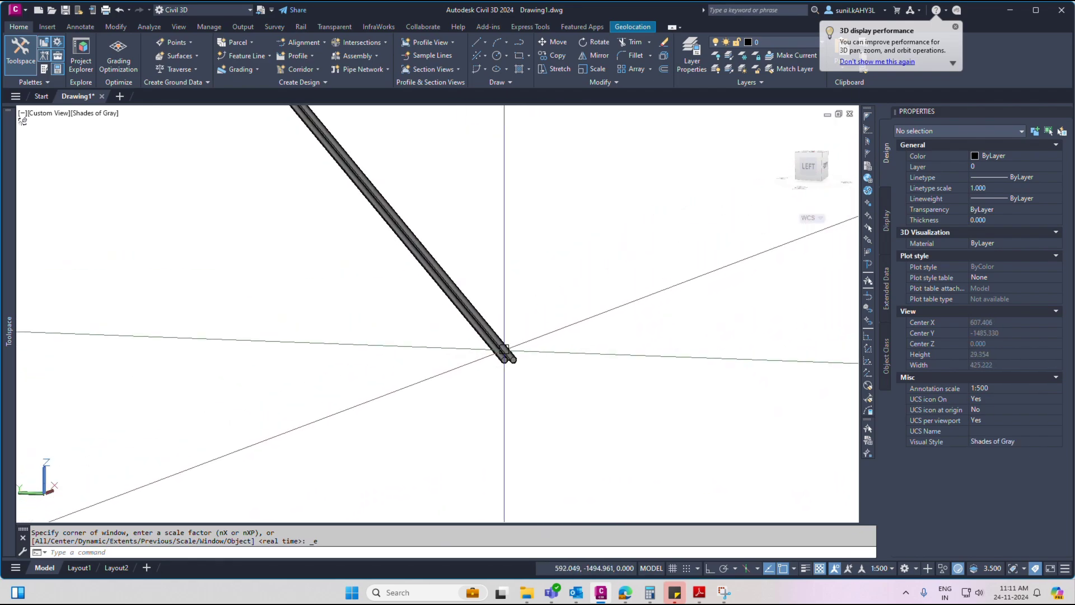
scroll(524, 340, "up", 4)
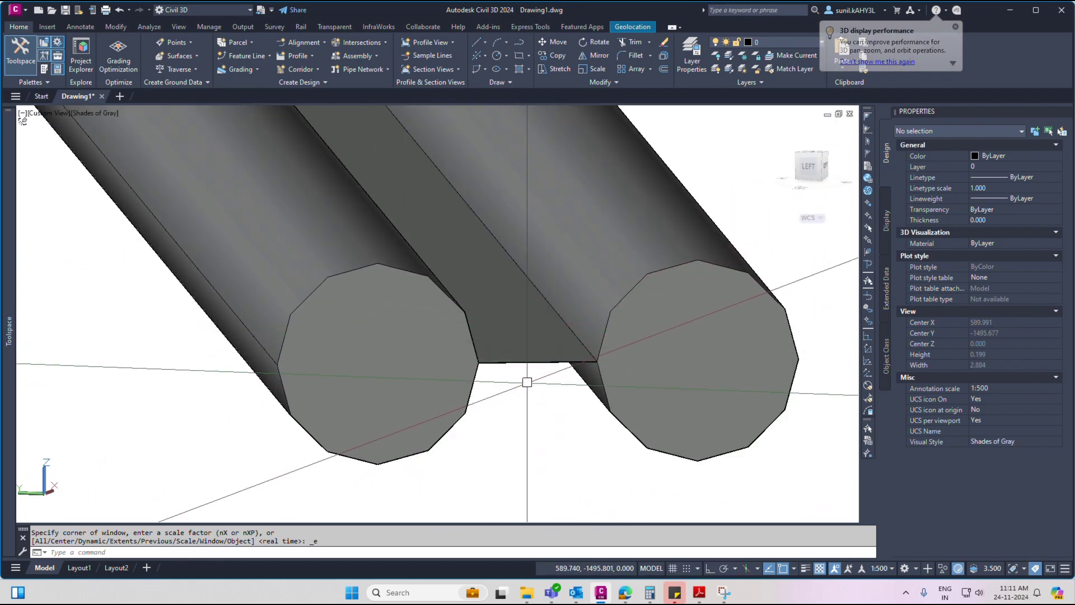